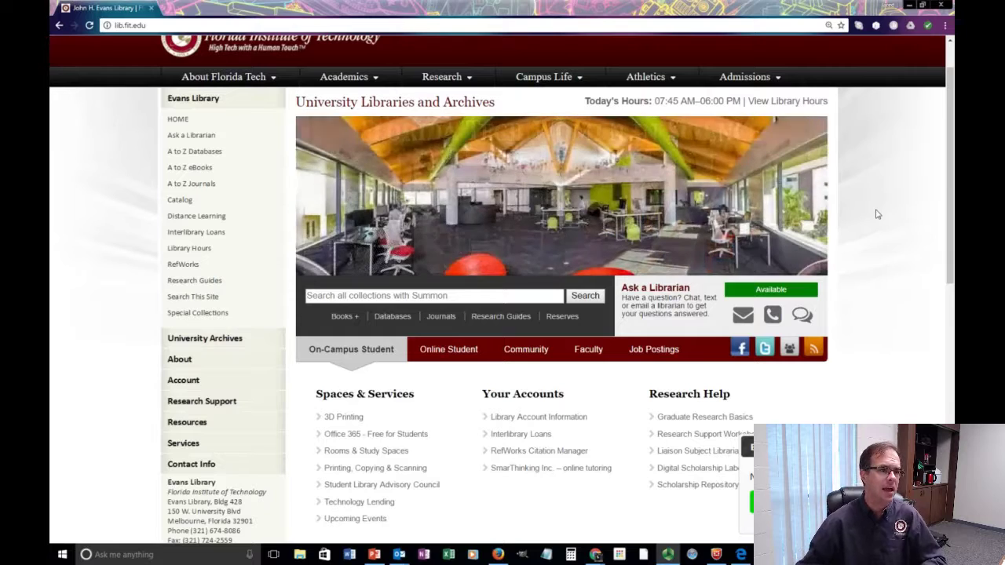
# - Open the Graduate Research Basics guide from the library site and go to its Graduate Writing page
pyautogui.scroll(-1, 880, 220)
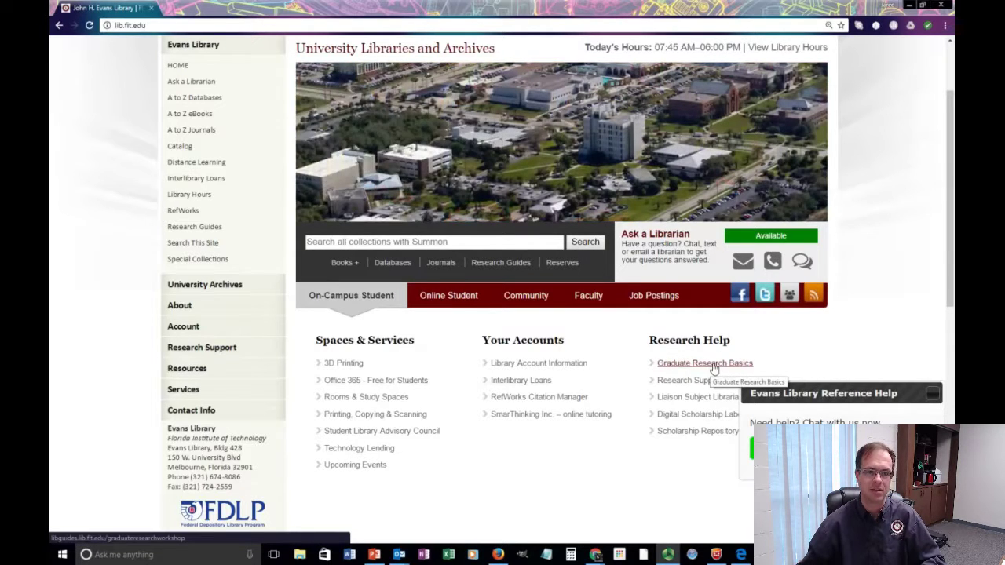
pyautogui.click(714, 366)
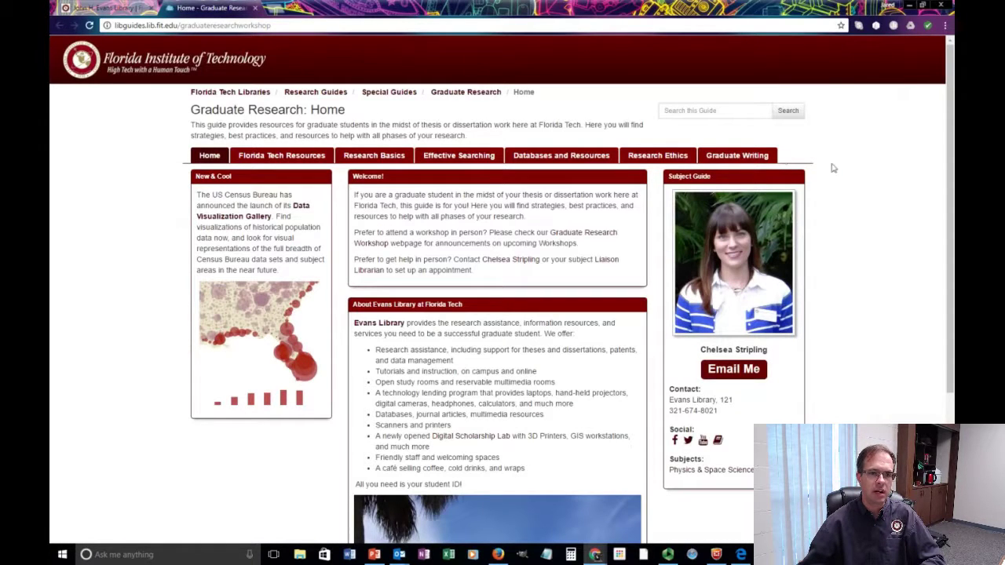
pyautogui.click(757, 157)
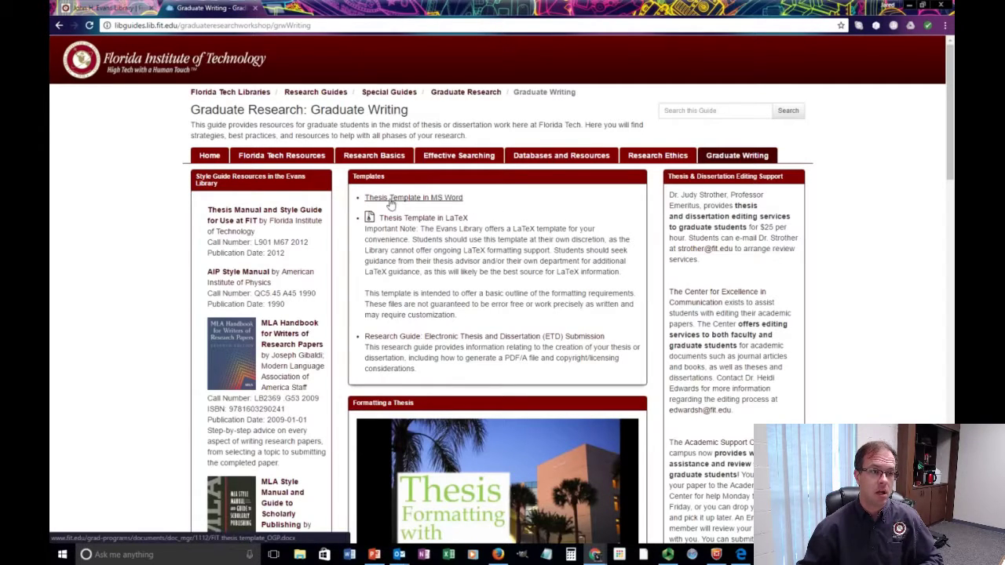
# - Download the MS Word thesis template and open it in Word, moving its window higher on the screen
pyautogui.click(430, 201)
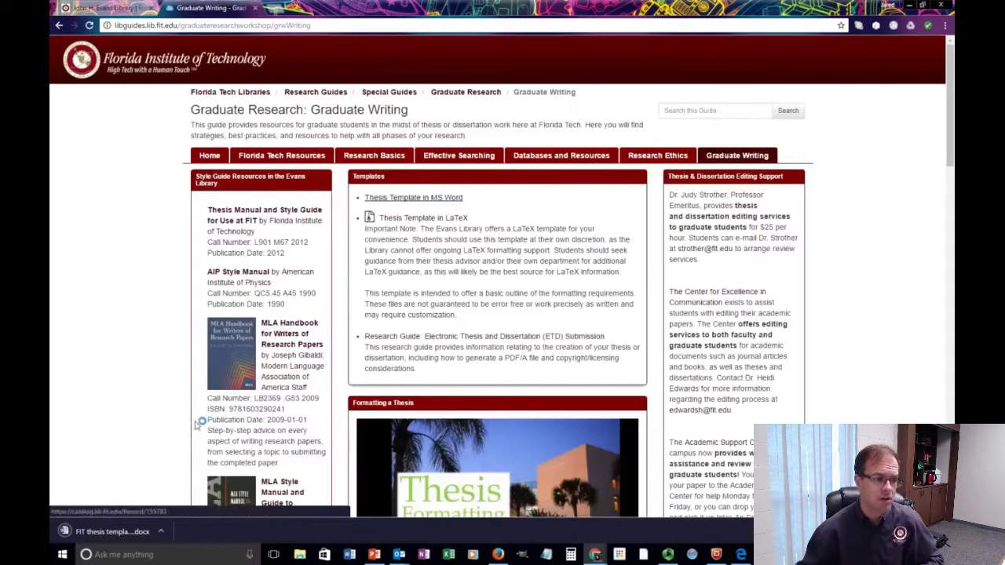
pyautogui.click(139, 531)
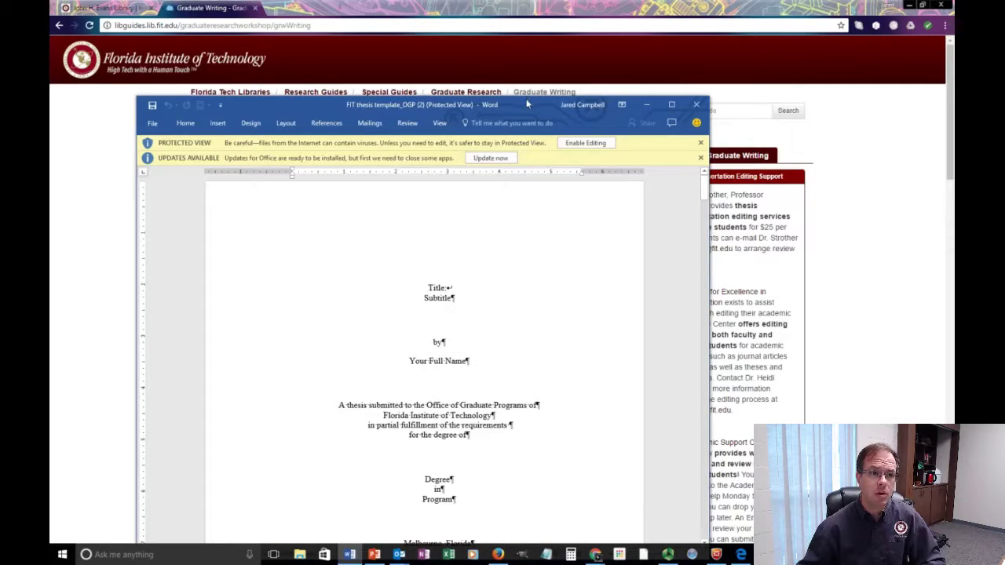
pyautogui.moveTo(528, 104); pyautogui.dragTo(568, 45)
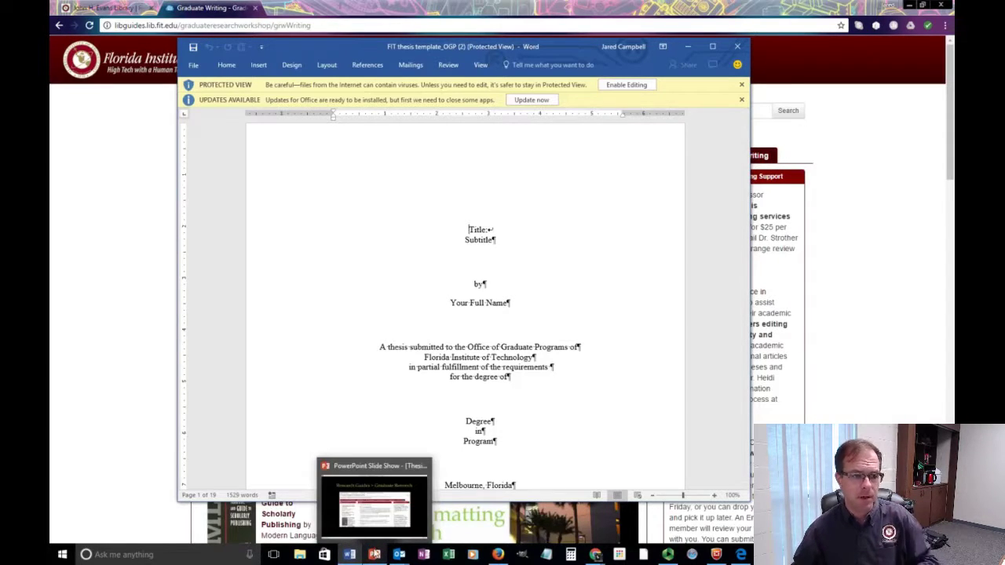
# - Switch to the PowerPoint slide show, advance to the Template slide, and return to the thesis template in Word
pyautogui.click(373, 556)
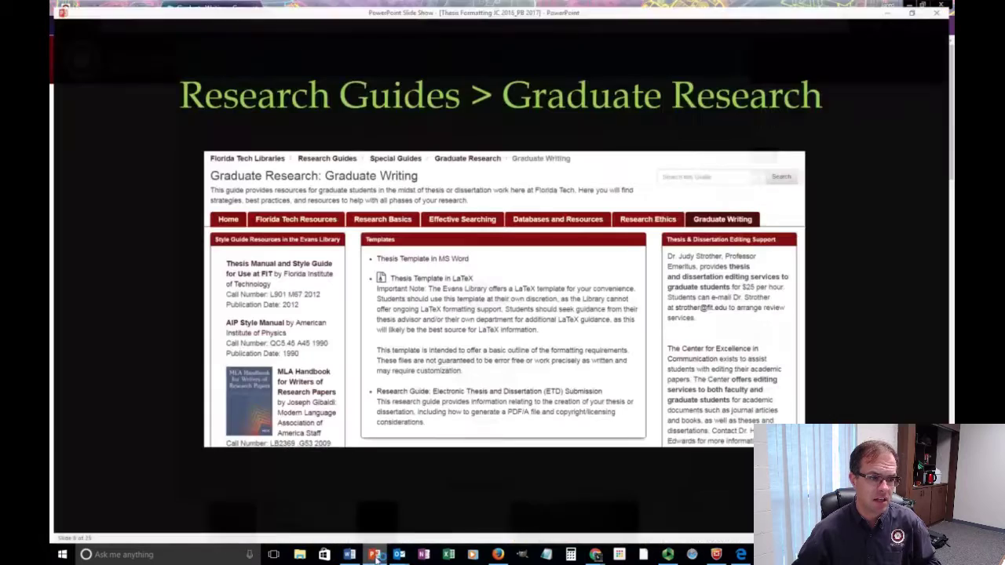
pyautogui.click(431, 485)
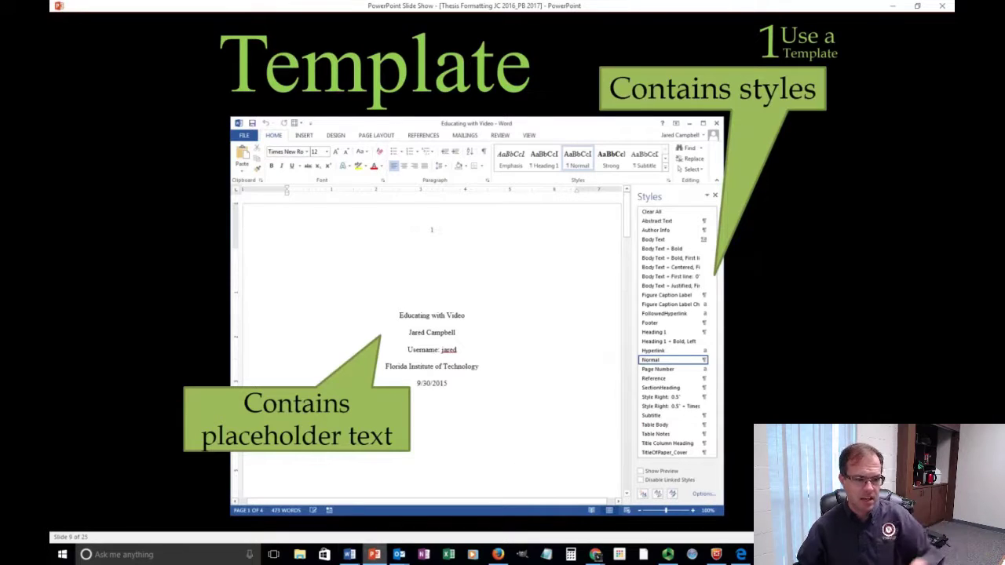
pyautogui.click(350, 556)
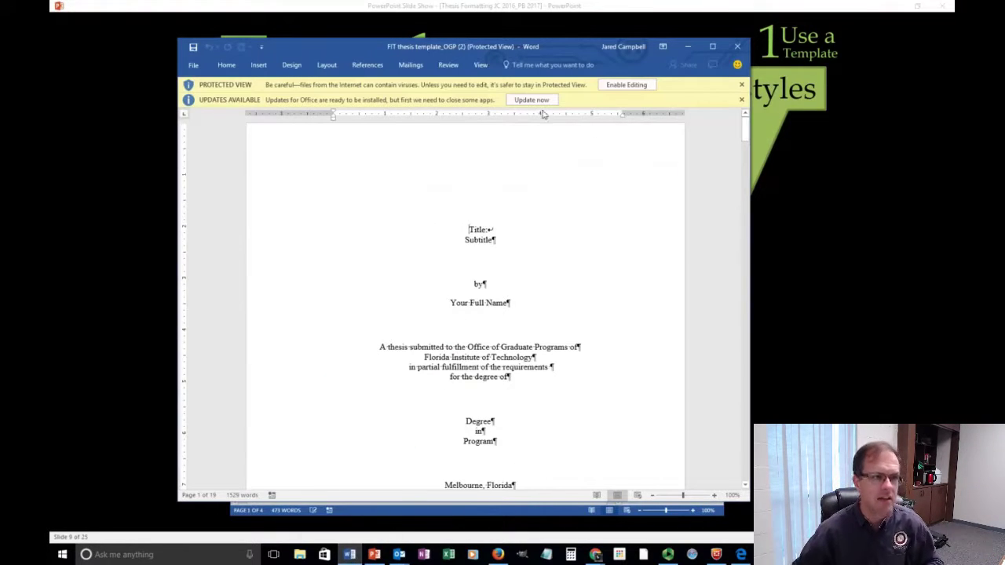
# - Maximize the thesis template window, enable editing, and dismiss the Office updates notice
pyautogui.click(710, 49)
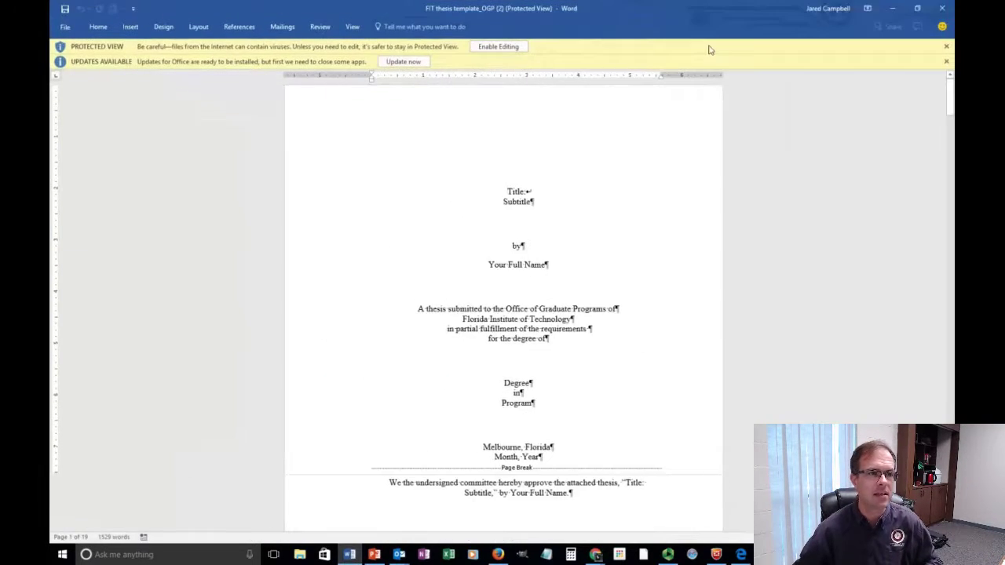
pyautogui.click(509, 48)
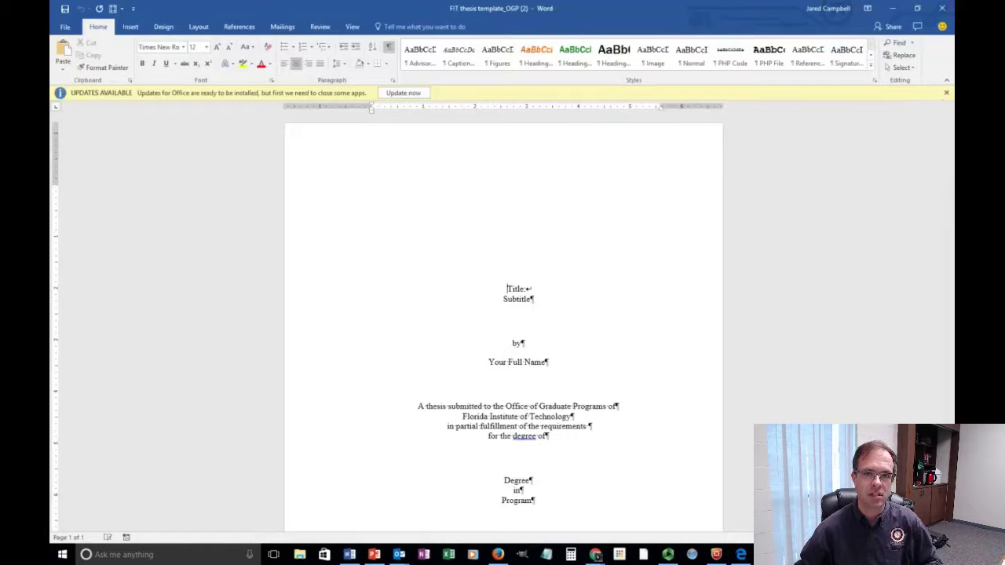
pyautogui.click(946, 93)
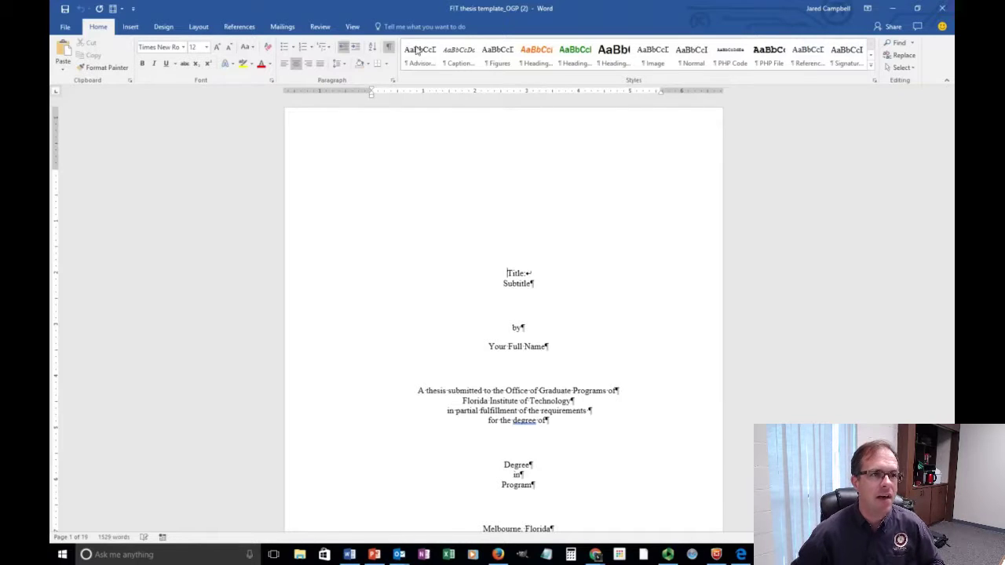
# - Hide the paragraph and formatting marks in the thesis template
pyautogui.scroll(-1, 573, 357)
pyautogui.scroll(1, 573, 347)
pyautogui.click(389, 48)
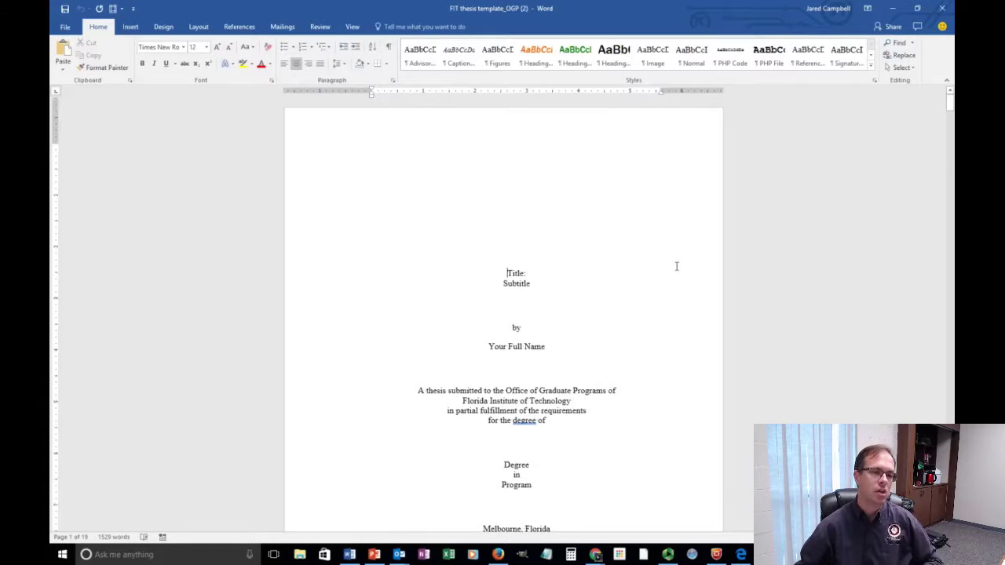
# - Look through the title and signature pages, then display the Styles pane and dock it beside the document
pyautogui.scroll(-20, 675, 265)
pyautogui.scroll(-15, 698, 271)
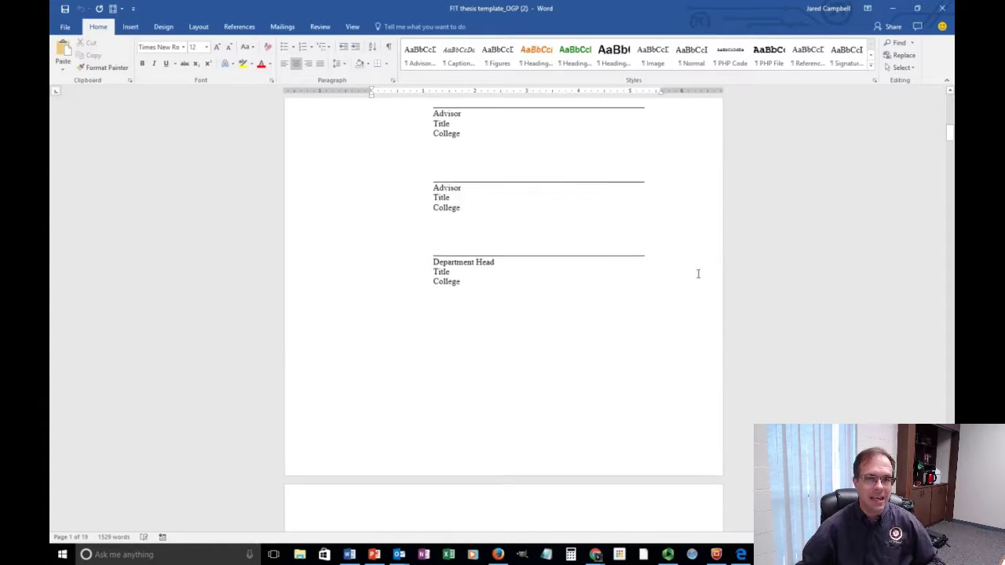
pyautogui.moveTo(950, 140); pyautogui.dragTo(950, 99)
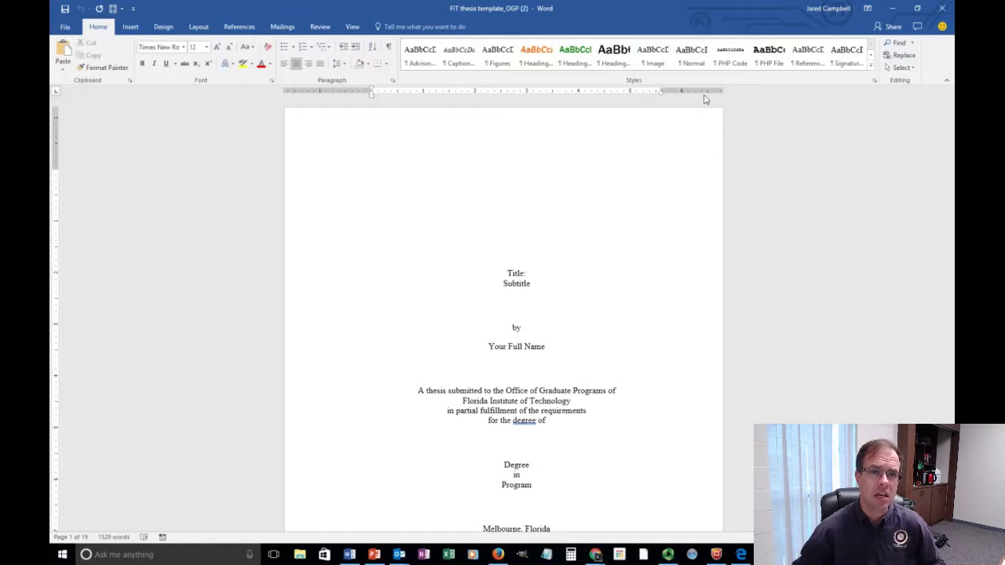
pyautogui.click(875, 84)
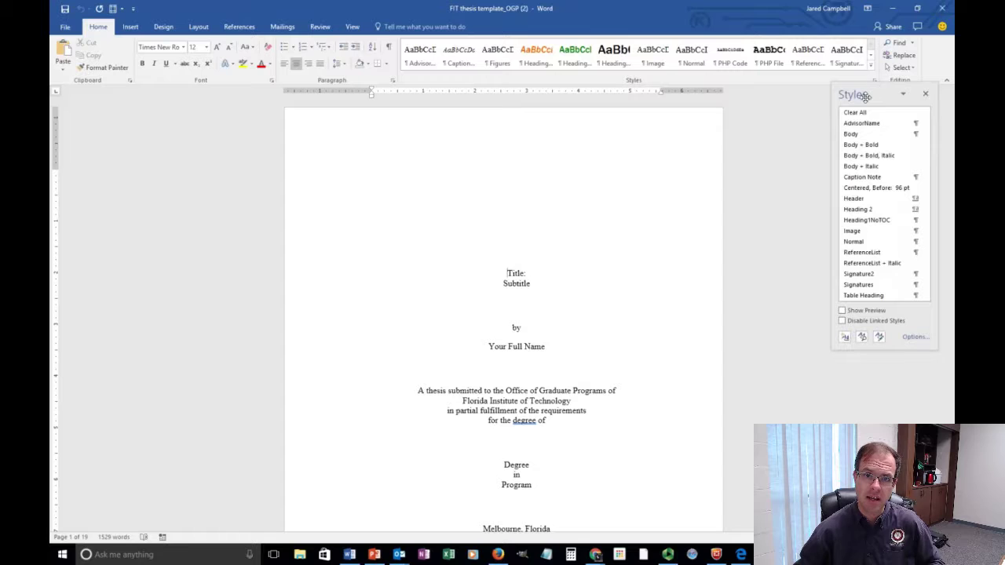
pyautogui.moveTo(865, 95); pyautogui.dragTo(945, 101)
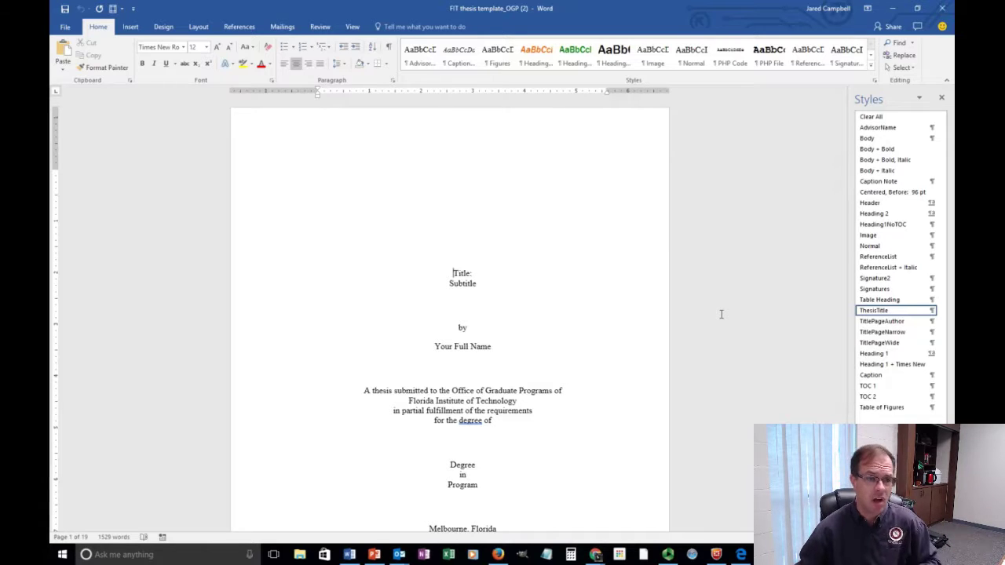
# - Add the line "Some interesting screen shots" directly above the Figure 1 section breaks image, following the abstract
pyautogui.scroll(-1, 604, 291)
pyautogui.scroll(-15, 606, 287)
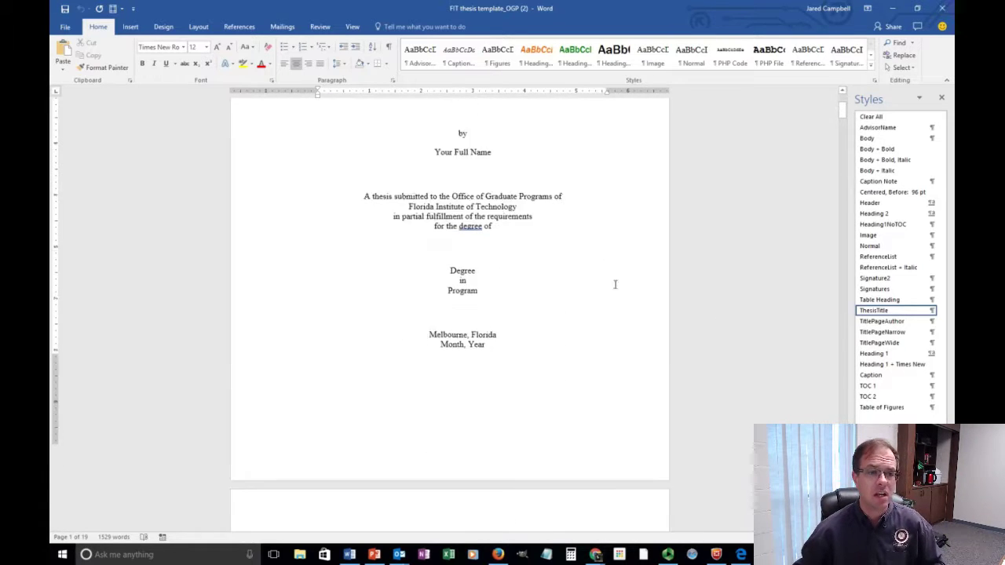
pyautogui.scroll(-10, 611, 286)
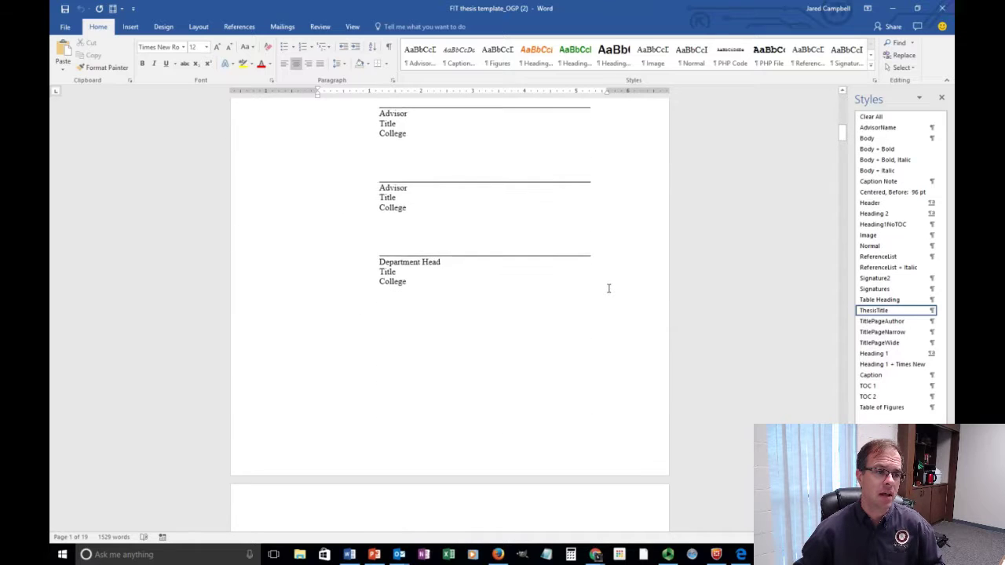
pyautogui.scroll(-6, 613, 286)
pyautogui.scroll(6, 611, 287)
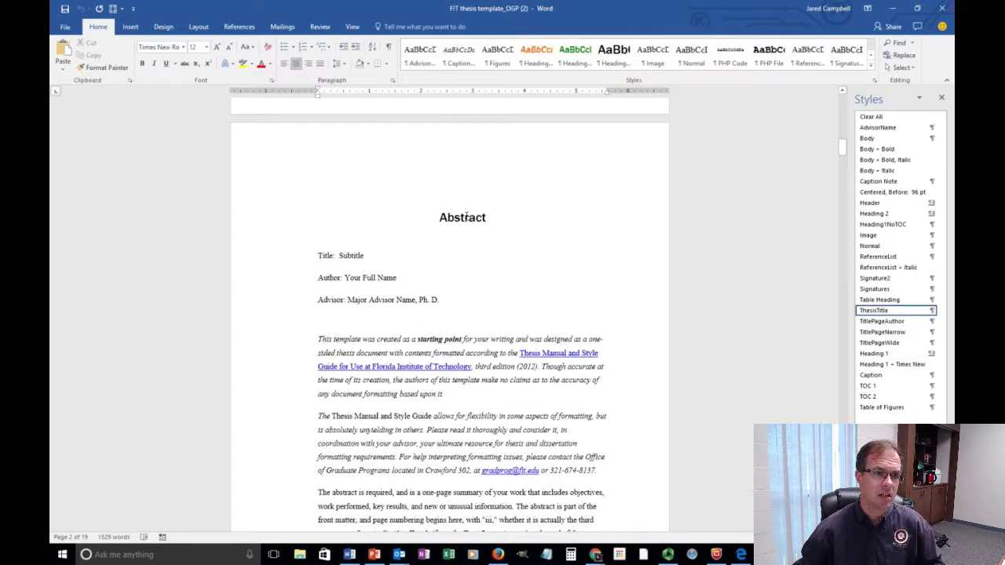
pyautogui.scroll(-12, 497, 225)
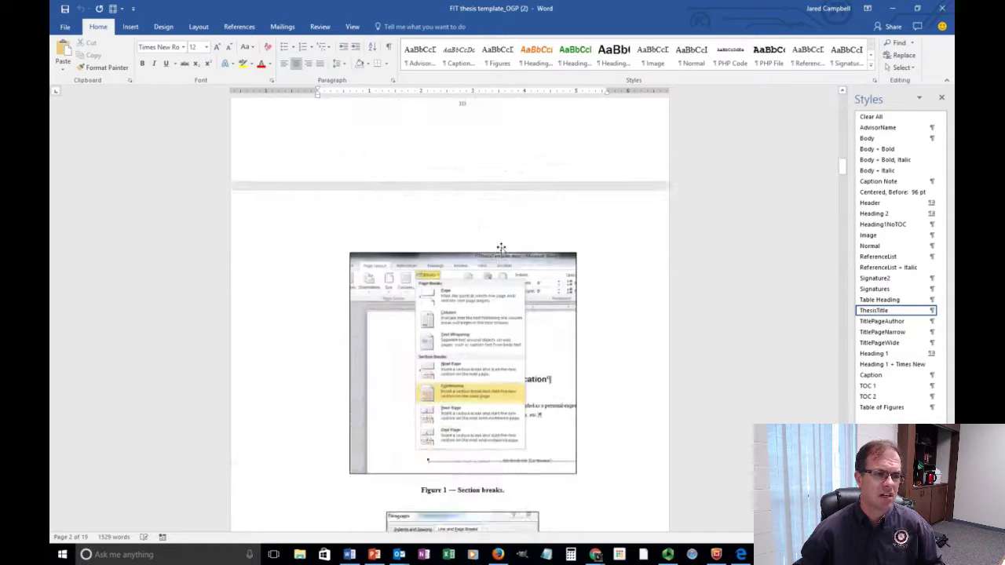
pyautogui.scroll(4, 495, 255)
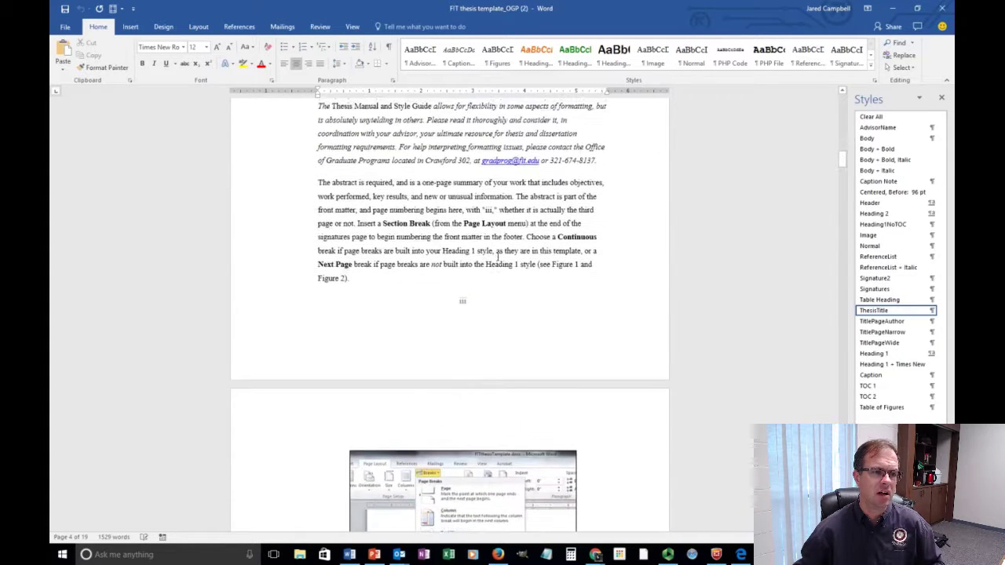
pyautogui.click(363, 456)
pyautogui.click(330, 447)
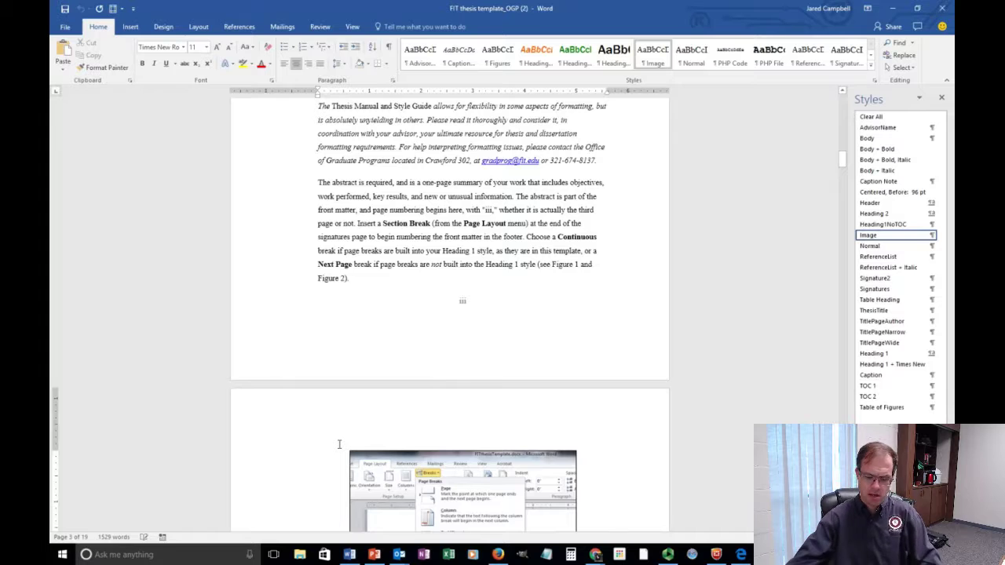
pyautogui.scroll(-4, 339, 444)
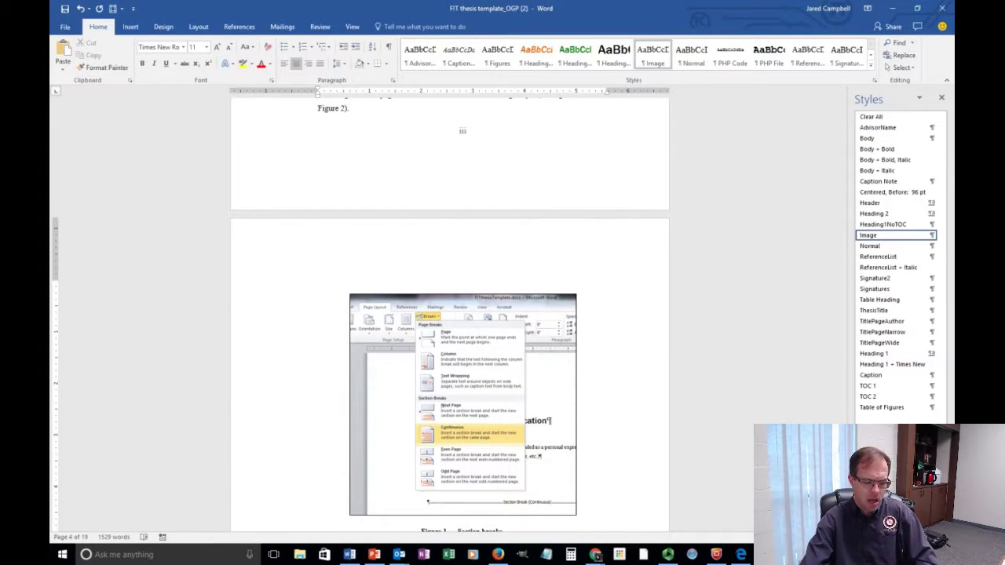
pyautogui.write('Here are')
pyautogui.press('BackSpace')
pyautogui.press('BackSpace')
pyautogui.press('BackSpace')
pyautogui.press('BackSpace')
pyautogui.press('BackSpace')
pyautogui.press('BackSpace')
pyautogui.write('Some inter')
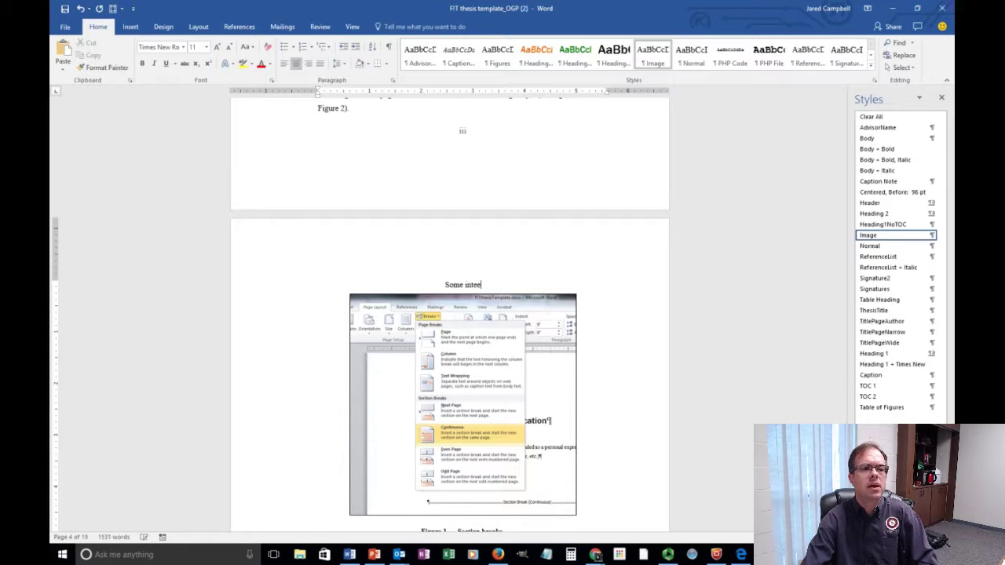
pyautogui.write('est')
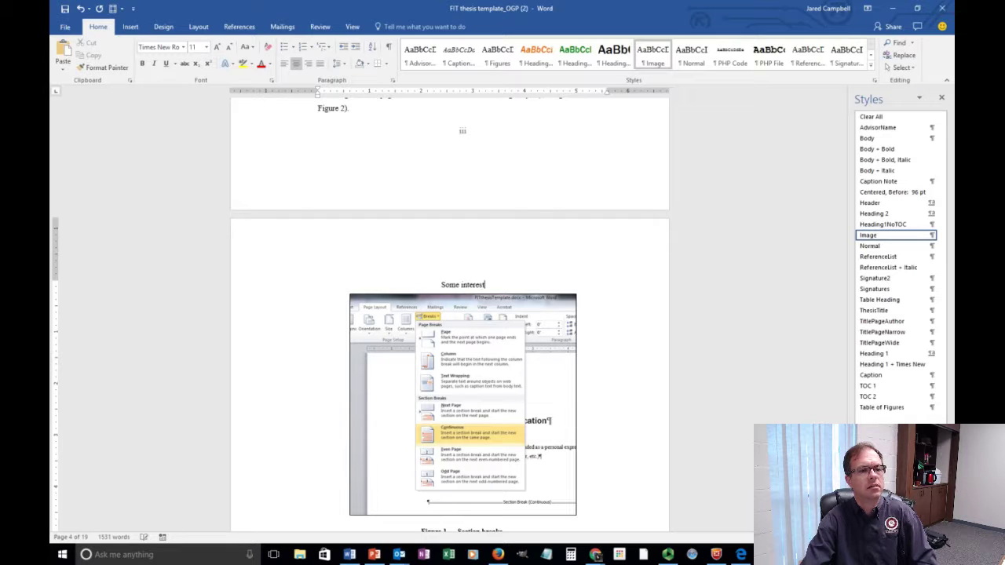
pyautogui.write('ing screen shots')
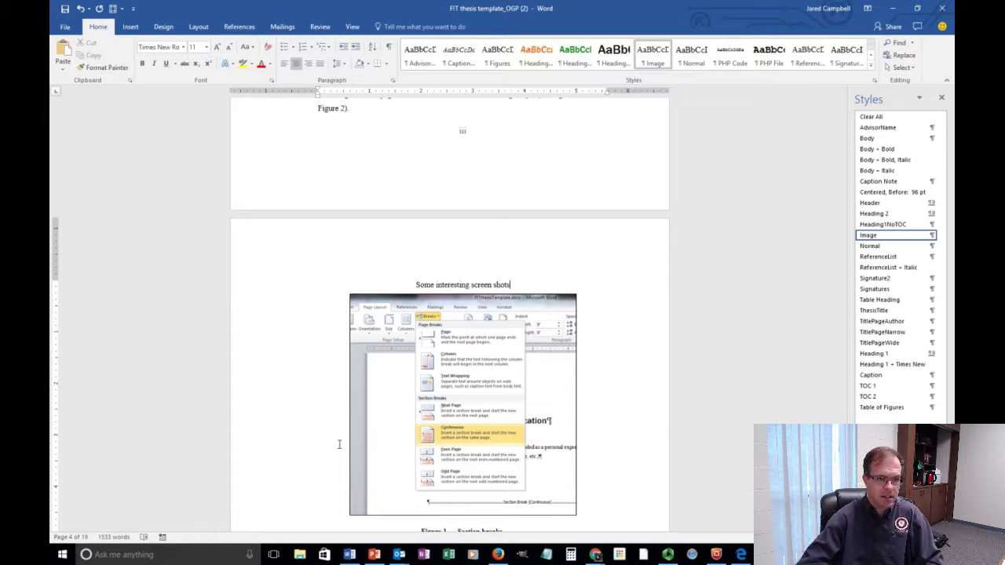
# - Apply the Heading 1 style to the line "Some interesting screen shots"
pyautogui.moveTo(511, 285); pyautogui.dragTo(420, 285)
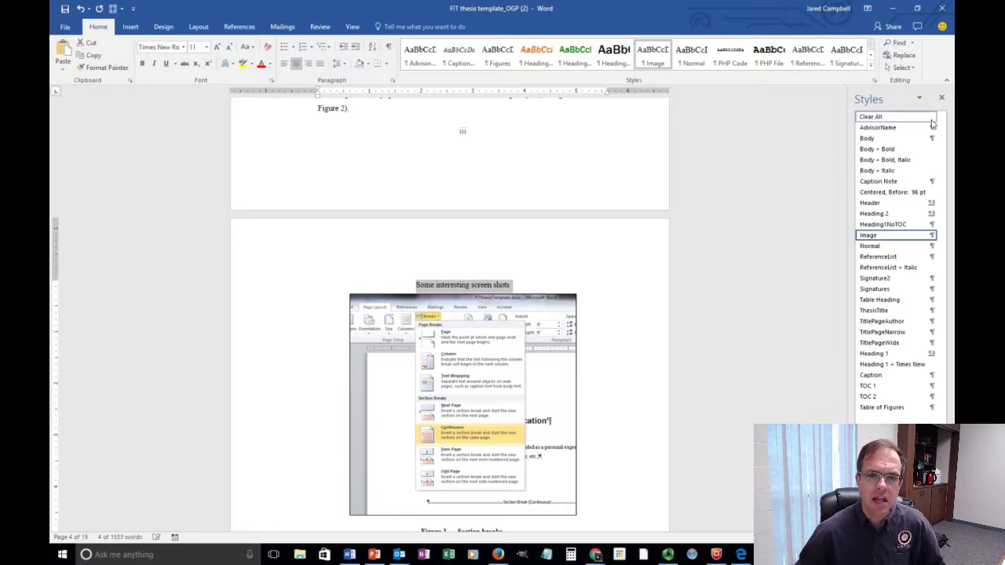
pyautogui.click(888, 354)
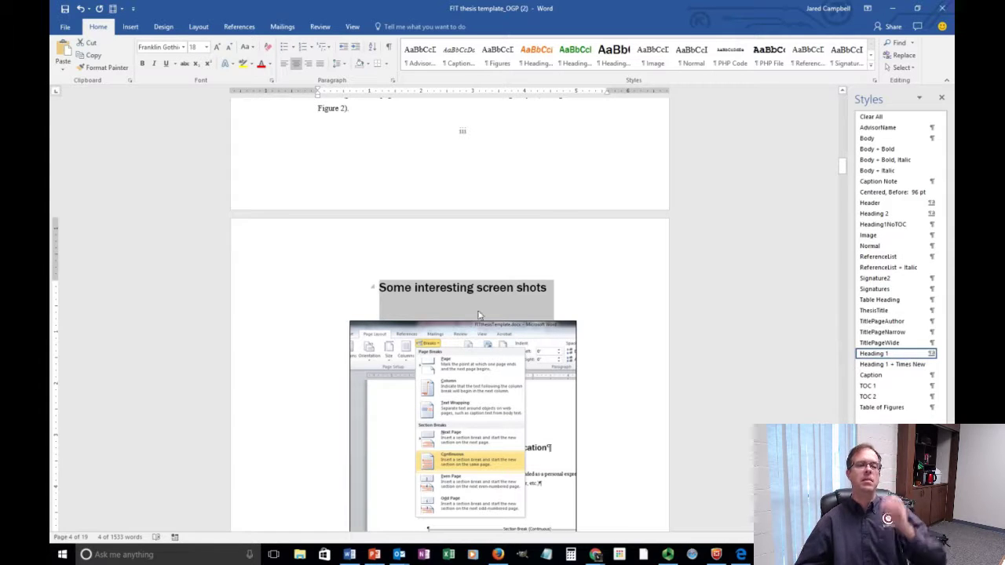
pyautogui.click(593, 299)
# - Insert a new line reading "Information about the footer" between the Figure 2 caption and the paragraph on footers and headers
pyautogui.scroll(-10, 593, 299)
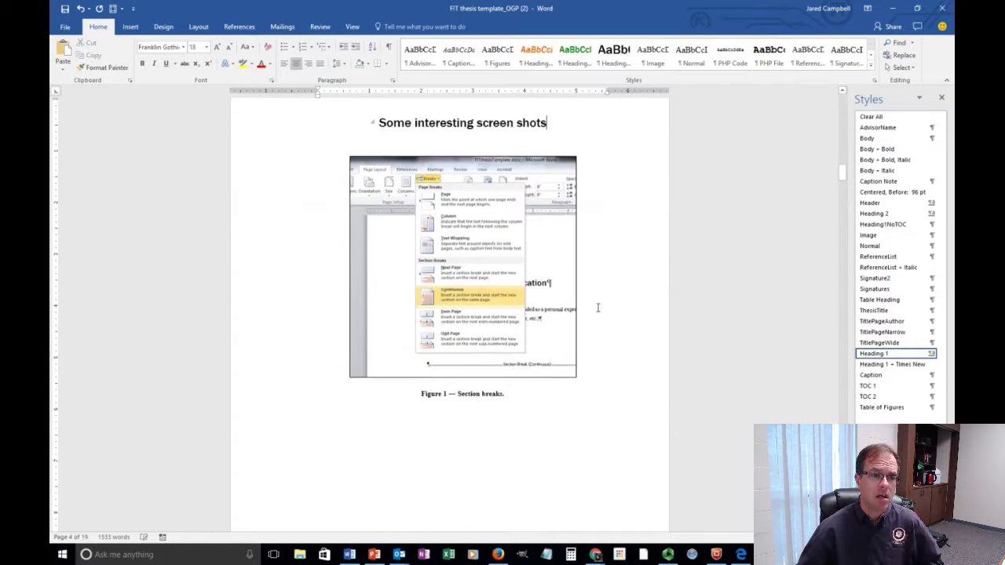
pyautogui.scroll(-3, 592, 311)
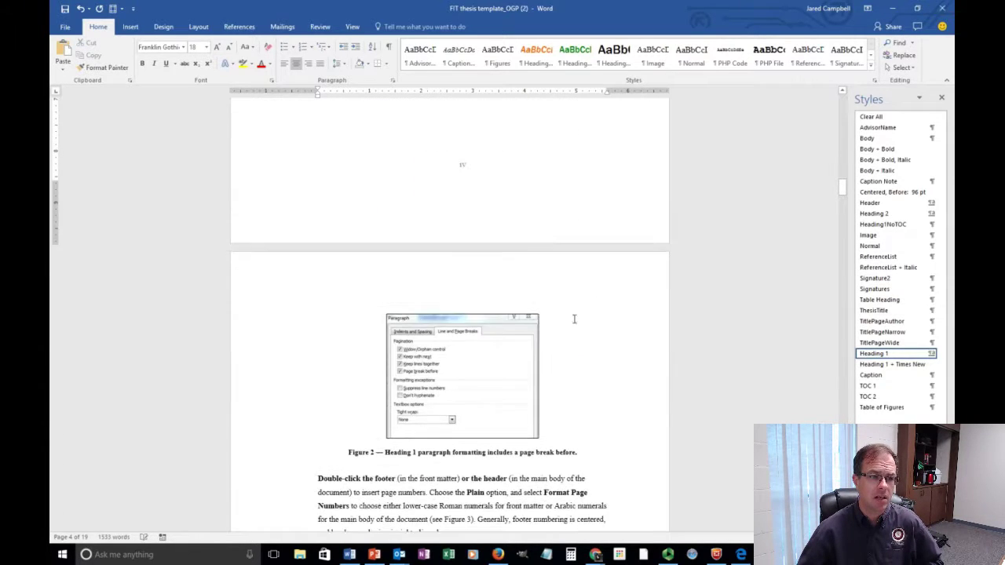
pyautogui.click(459, 316)
pyautogui.click(378, 343)
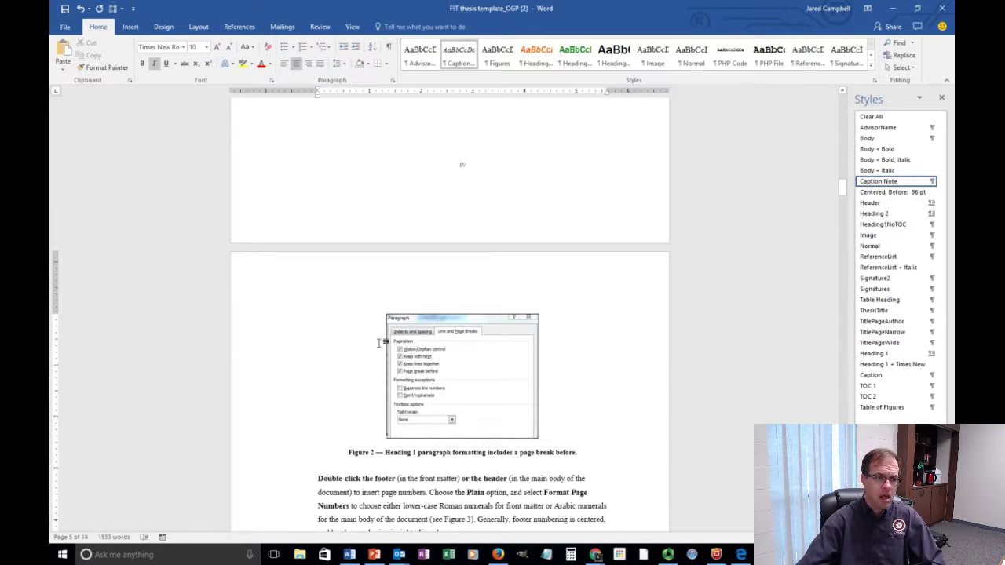
pyautogui.click(320, 482)
pyautogui.press('Return')
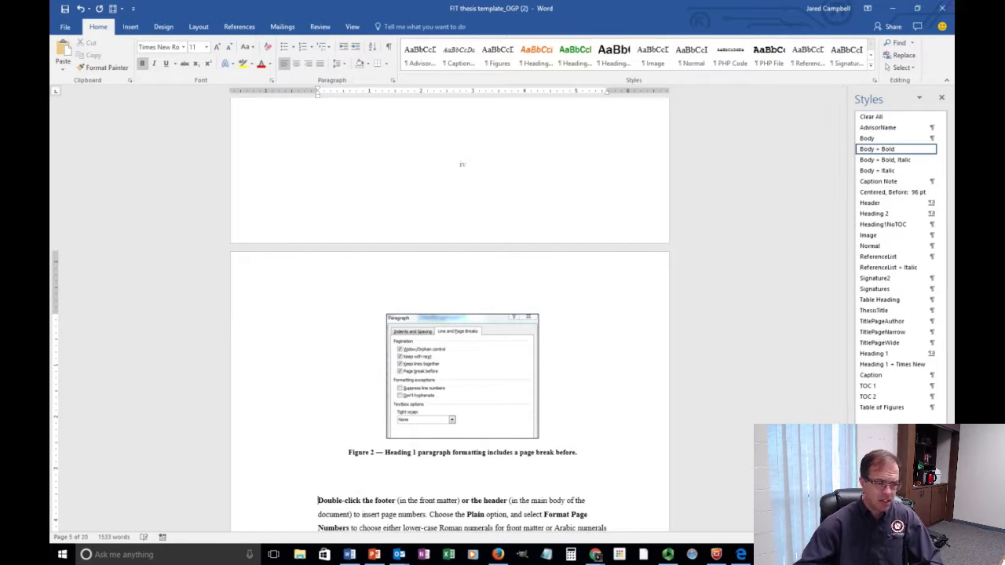
pyautogui.scroll(-2, 382, 487)
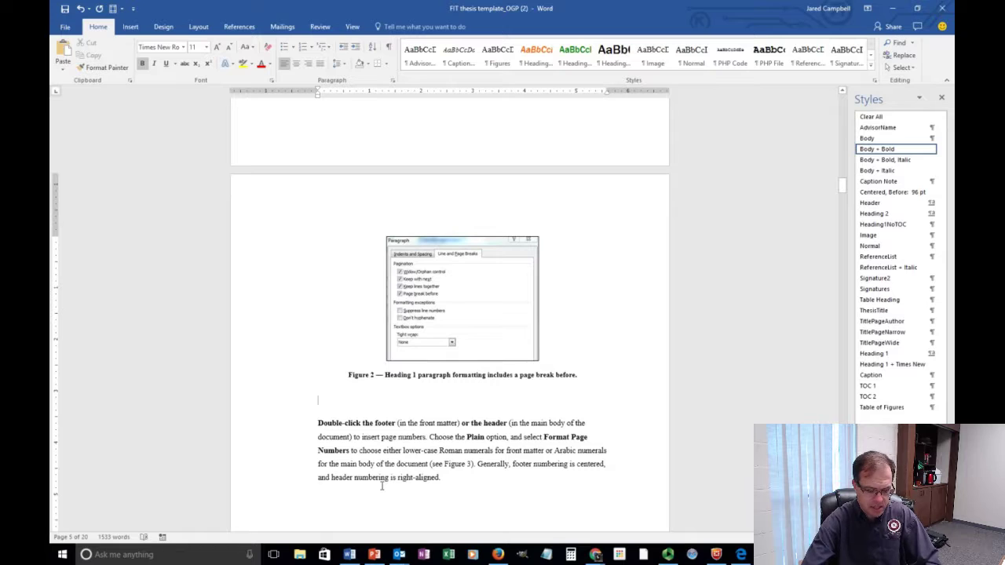
pyautogui.write('Information about the footer')
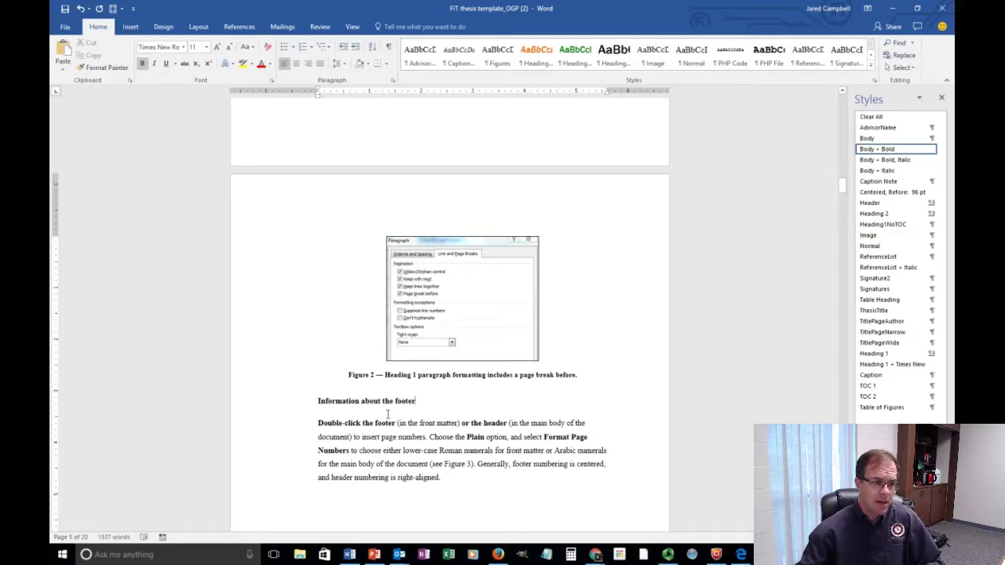
# - Apply the Heading 2 style to the line "Information about the footer" and compare its style with the "Some interesting screen shots" heading
pyautogui.moveTo(437, 404); pyautogui.dragTo(320, 414)
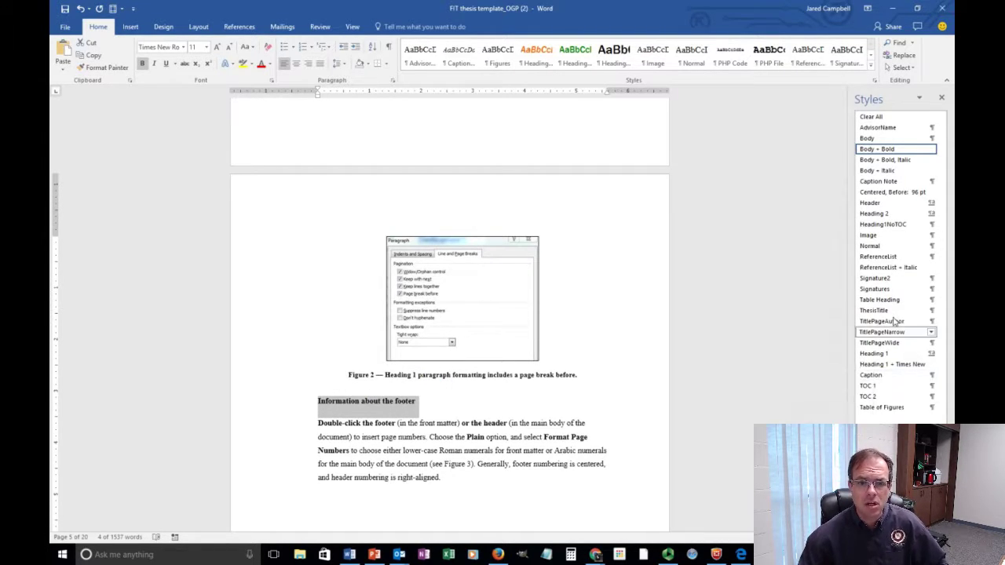
pyautogui.click(885, 215)
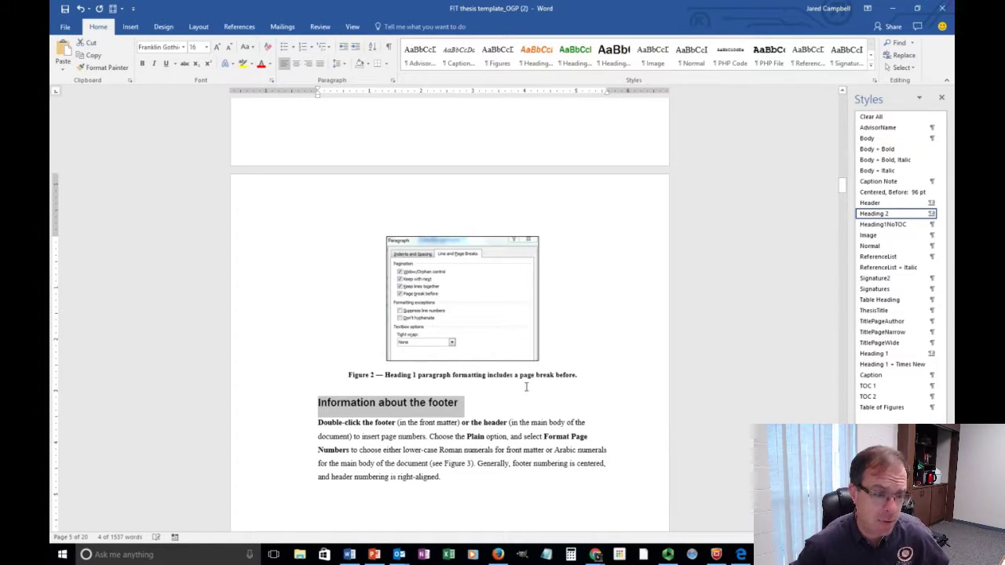
pyautogui.scroll(10, 523, 399)
pyautogui.scroll(1, 527, 402)
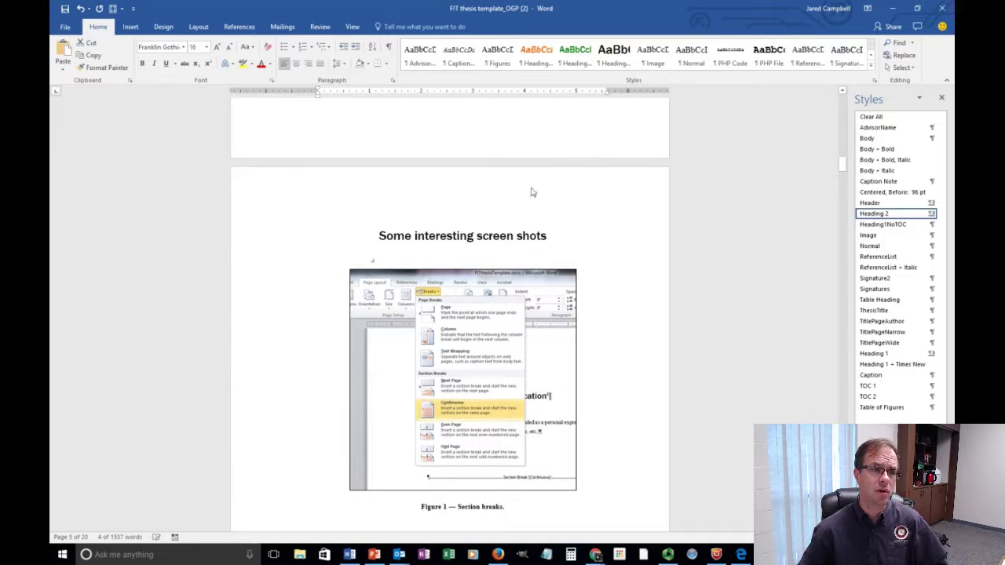
pyautogui.click(524, 238)
pyautogui.scroll(-12, 655, 278)
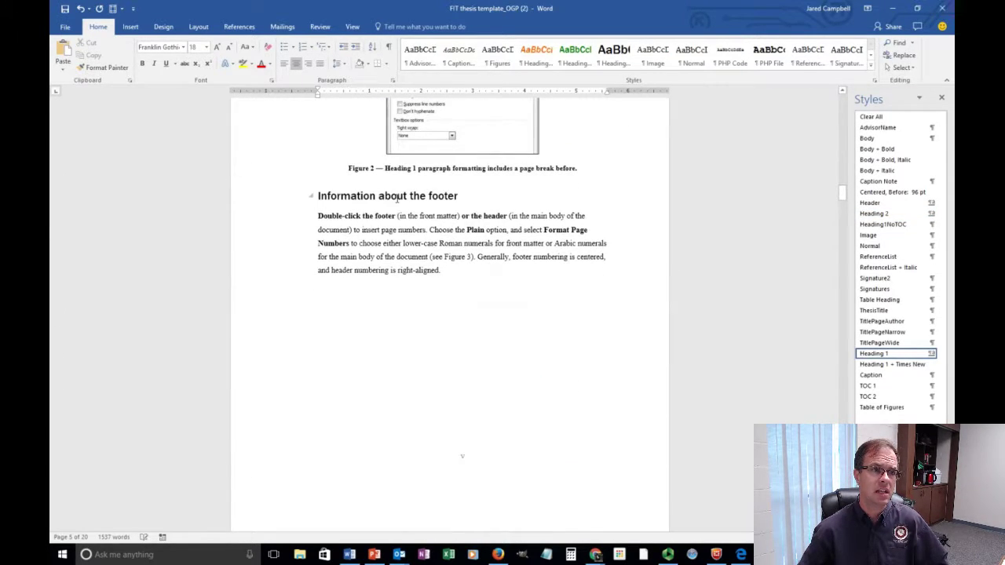
pyautogui.click(393, 196)
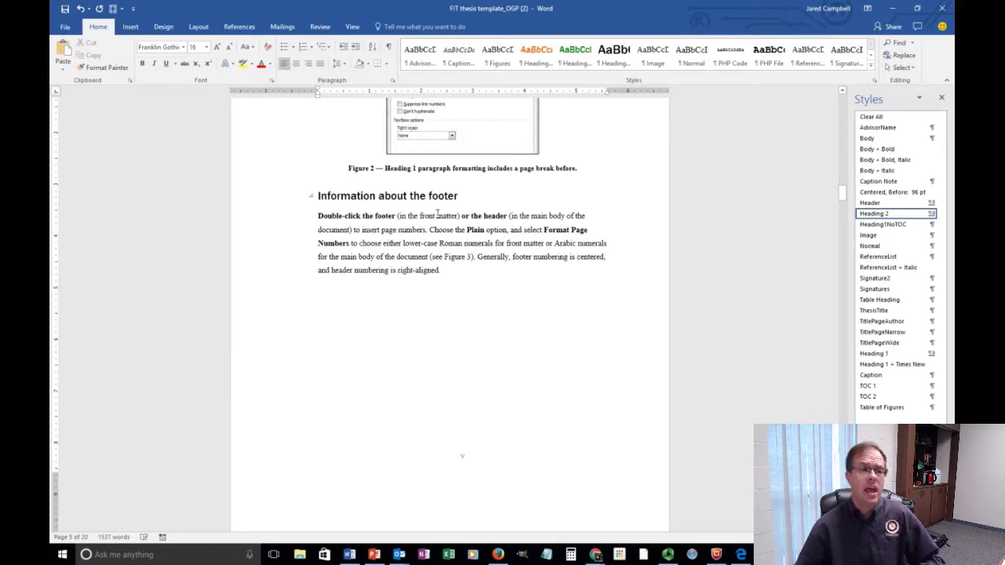
# - Update the entire table of contents, including its entries as well as the page numbers
pyautogui.scroll(-5, 422, 212)
pyautogui.scroll(-10, 428, 228)
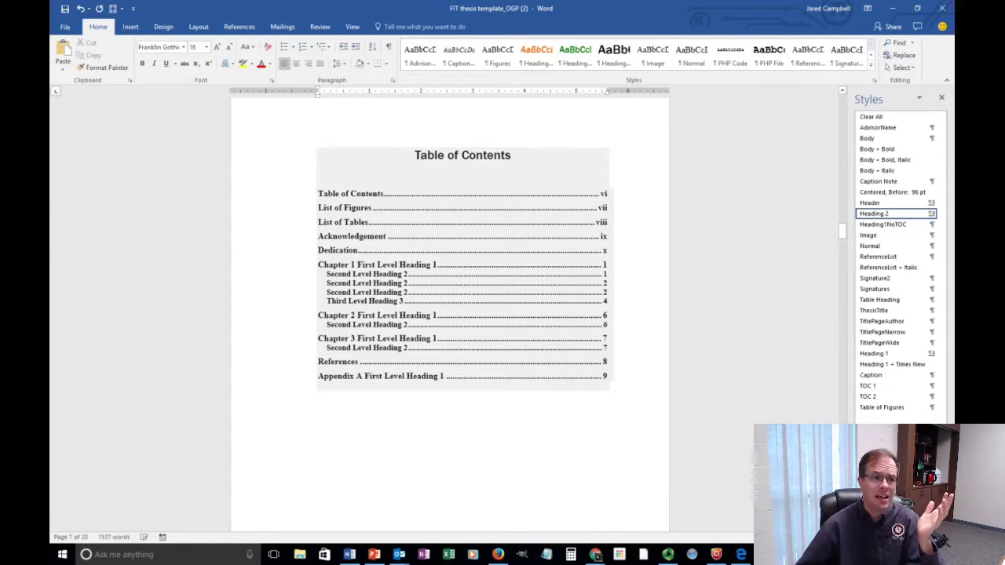
pyautogui.click(429, 191)
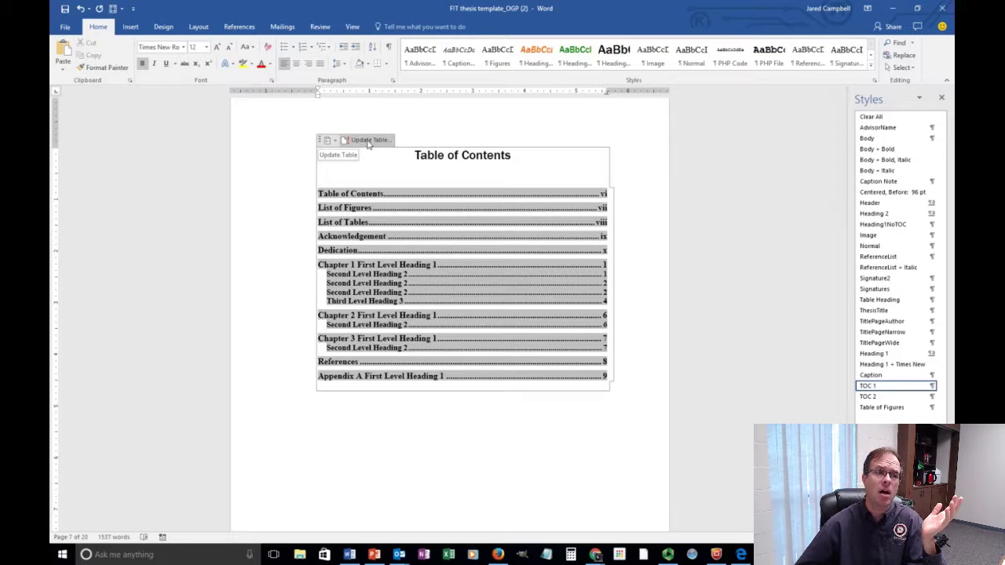
pyautogui.click(368, 141)
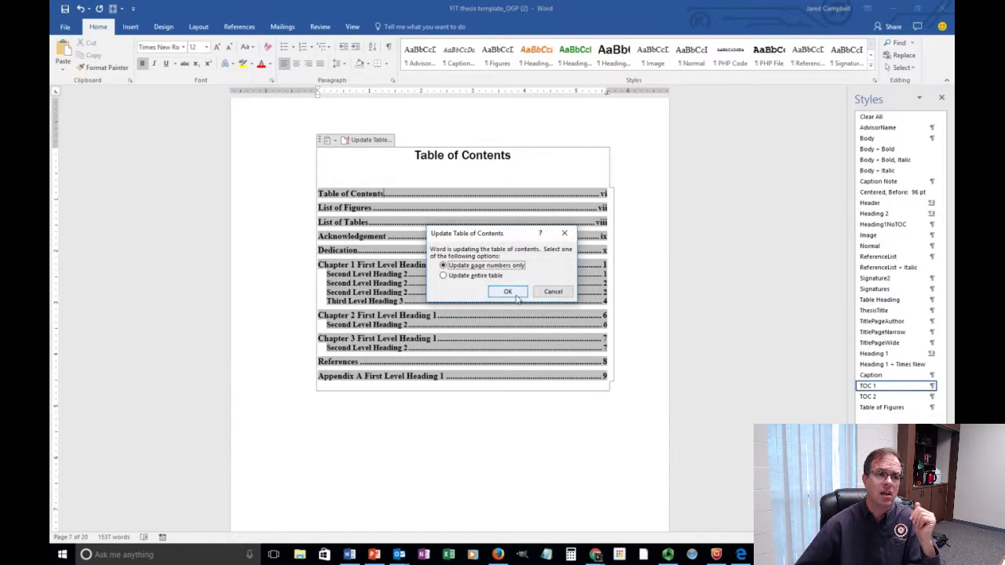
pyautogui.click(461, 277)
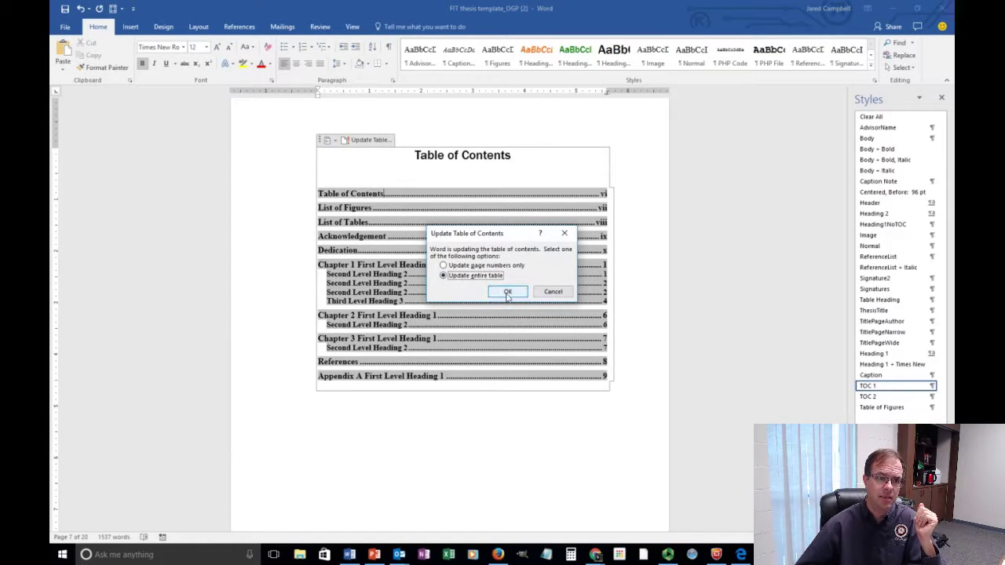
pyautogui.click(507, 293)
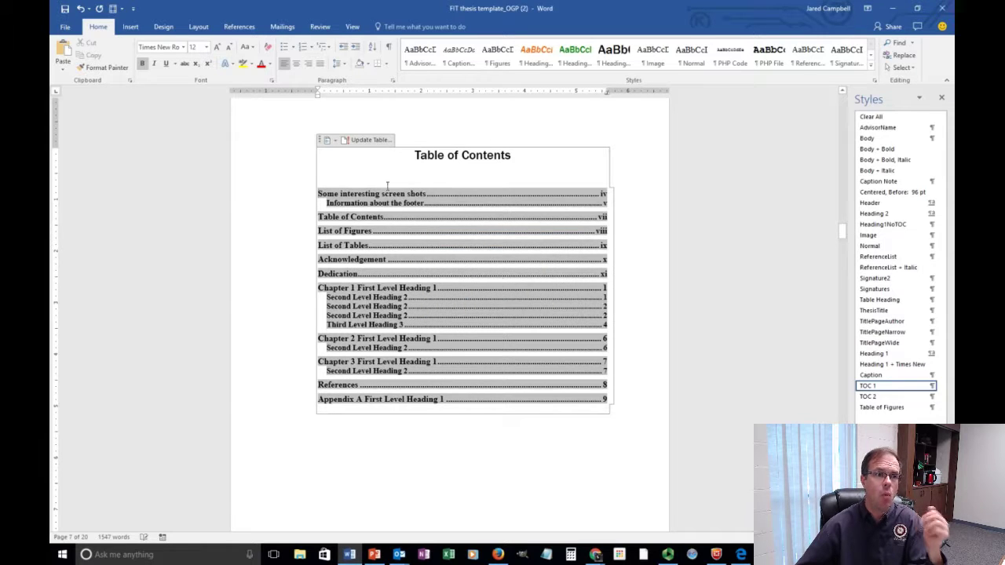
# - Examine the new-style settings and font colour choices for the "Information about the footer" contents entry, then close them without creating a style
pyautogui.click(354, 204)
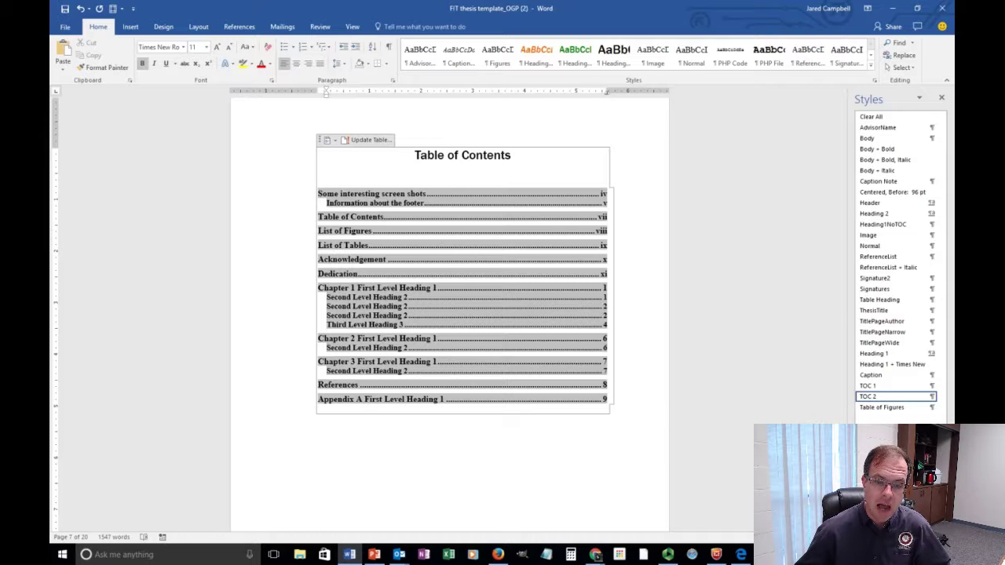
pyautogui.click(862, 524)
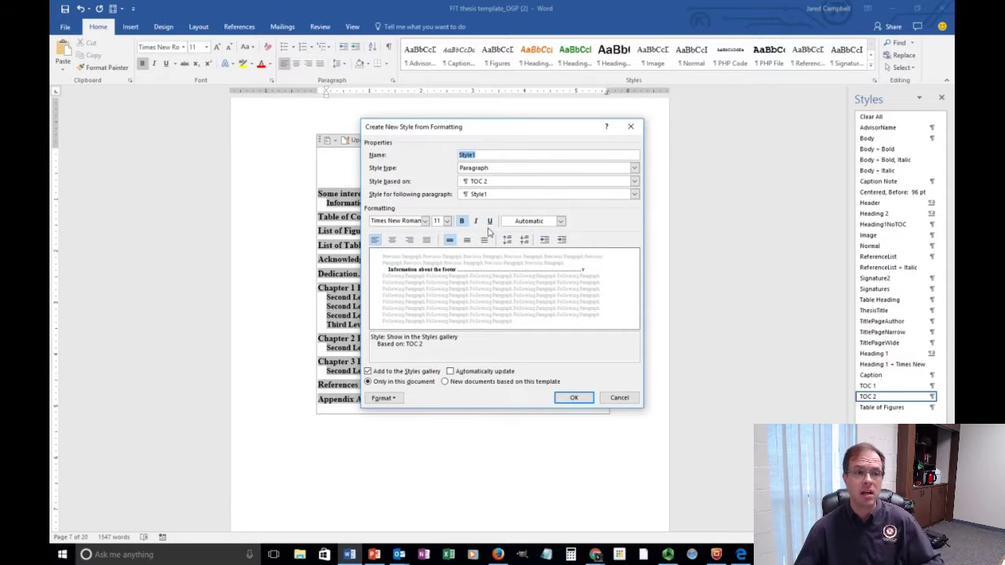
pyautogui.click(560, 222)
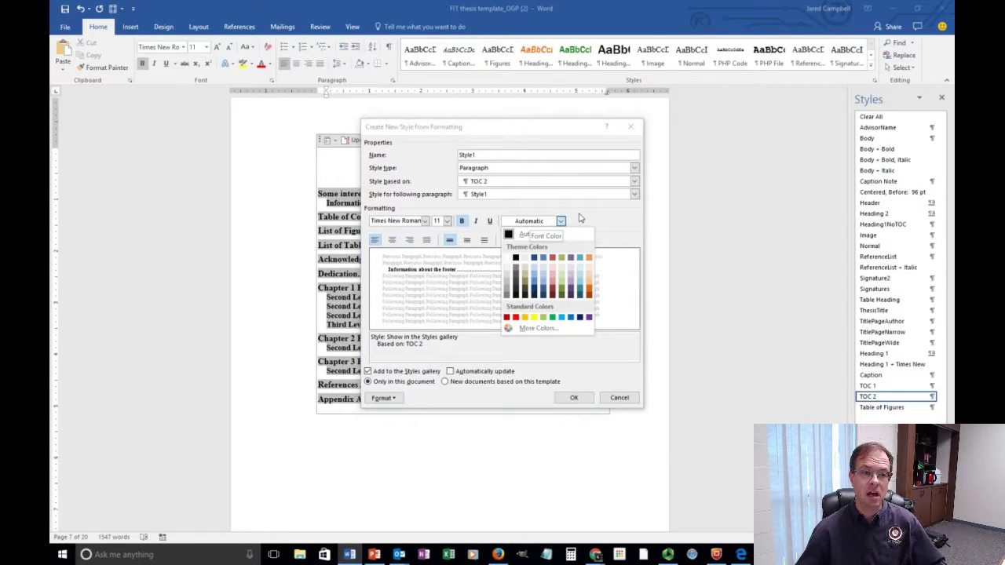
pyautogui.click(585, 219)
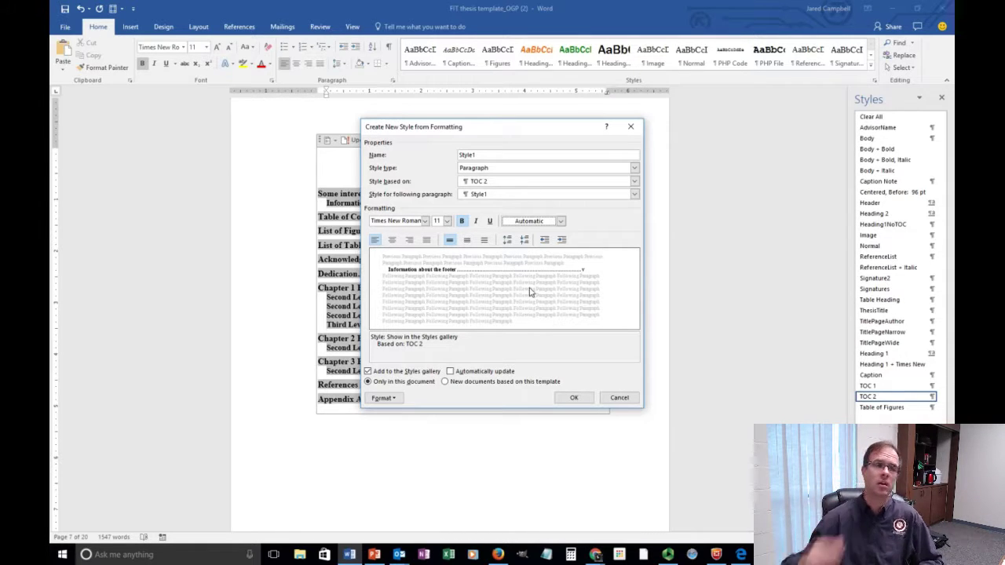
pyautogui.click(631, 126)
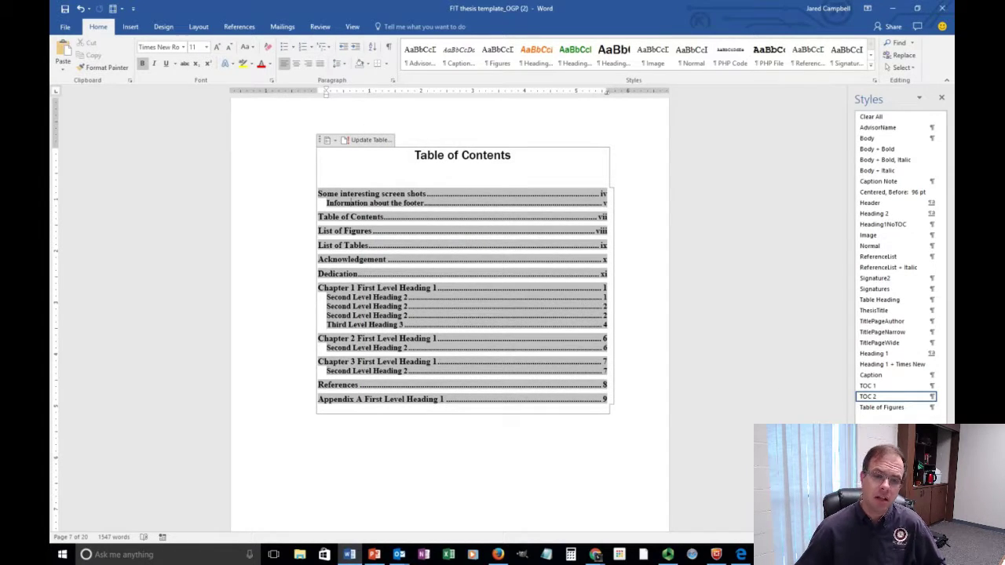
# - Examine the paragraph and text formatting of the "Table of Contents" heading in the Style Inspector, then close the inspector
pyautogui.moveTo(515, 157); pyautogui.dragTo(481, 172)
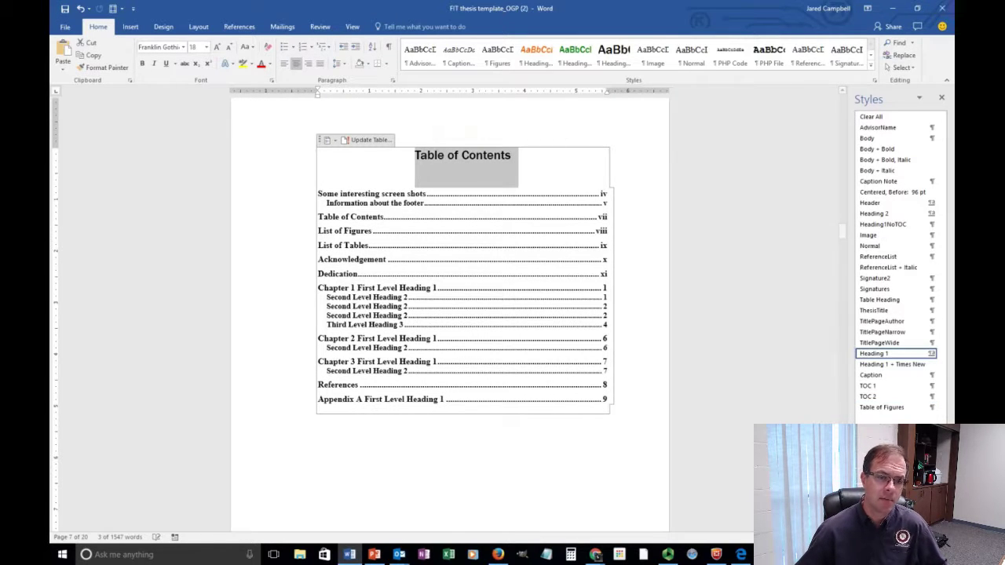
pyautogui.click(880, 525)
pyautogui.moveTo(102, 362); pyautogui.dragTo(652, 135)
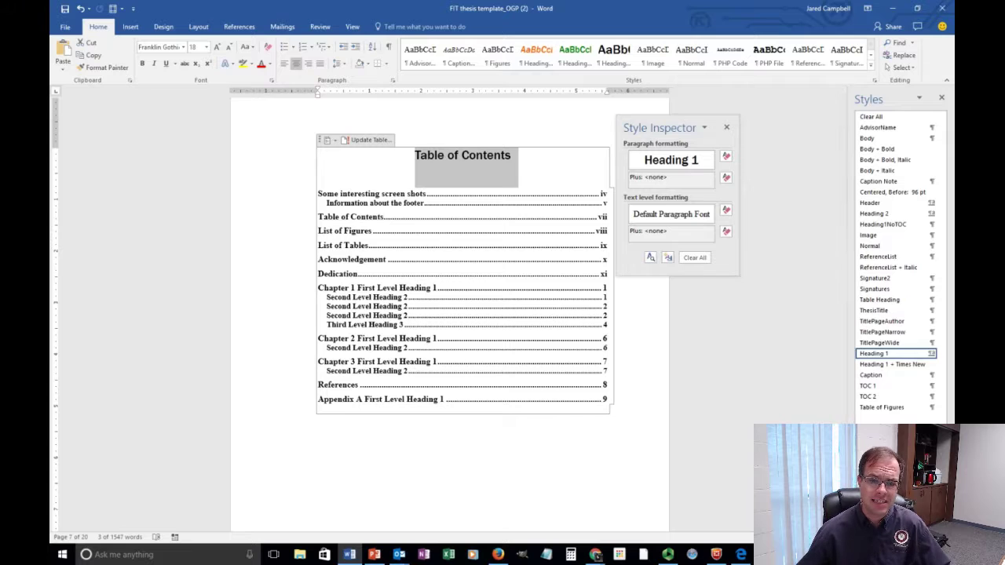
pyautogui.click(730, 127)
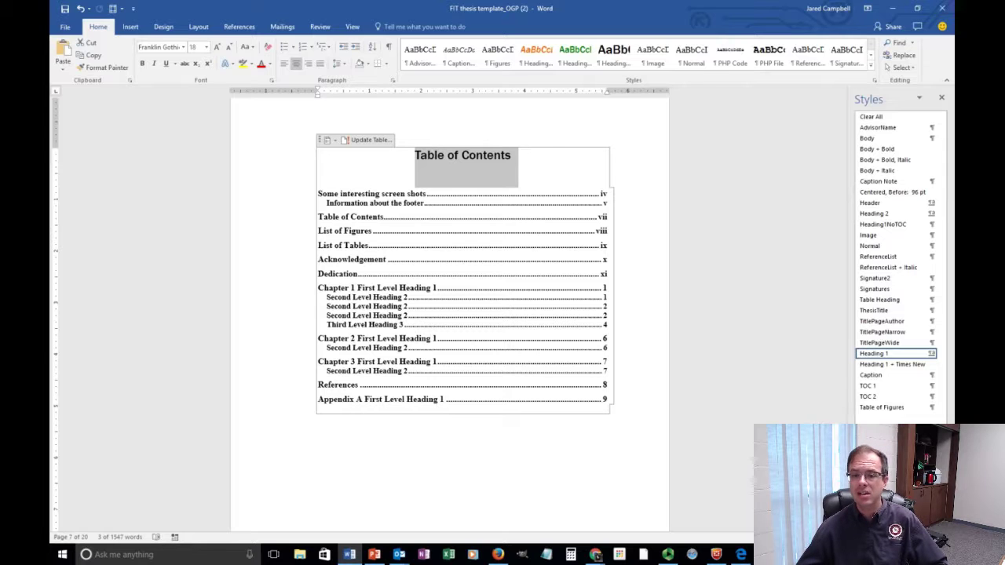
# - Review the Heading 1 definition in Manage Styles, then close the dialog without changes and deselect the "Table of Contents" heading
pyautogui.click(888, 523)
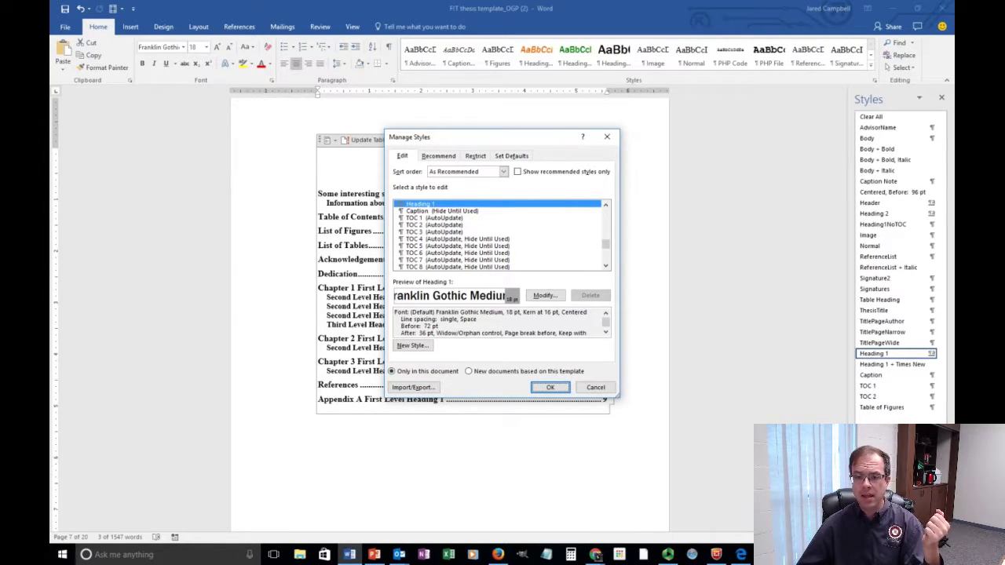
pyautogui.click(607, 136)
pyautogui.click(637, 110)
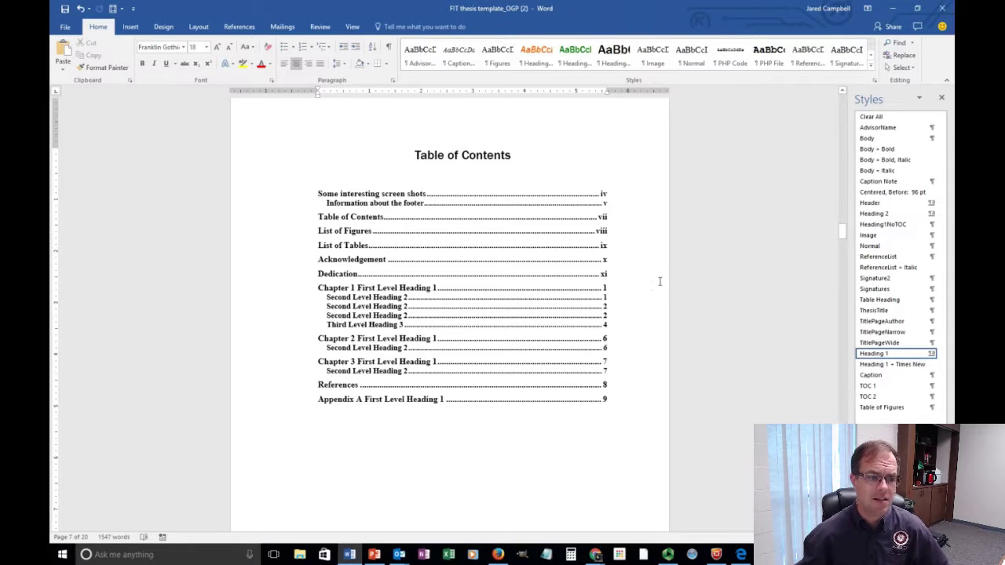
# - Switch to the PowerPoint slide show to view the Template slide, then return to the title page of the Word thesis document
pyautogui.click(374, 556)
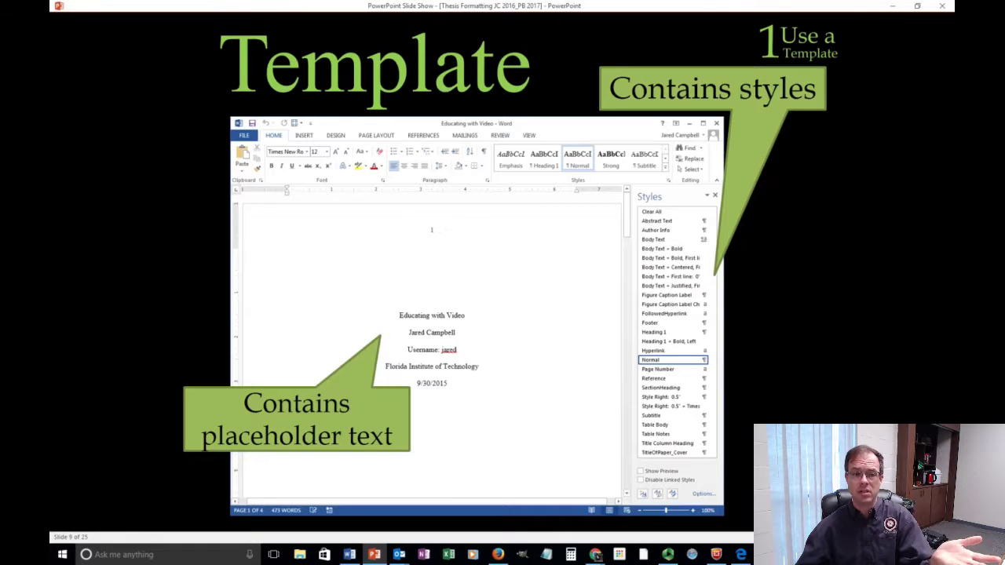
pyautogui.click(350, 554)
pyautogui.scroll(4, 722, 240)
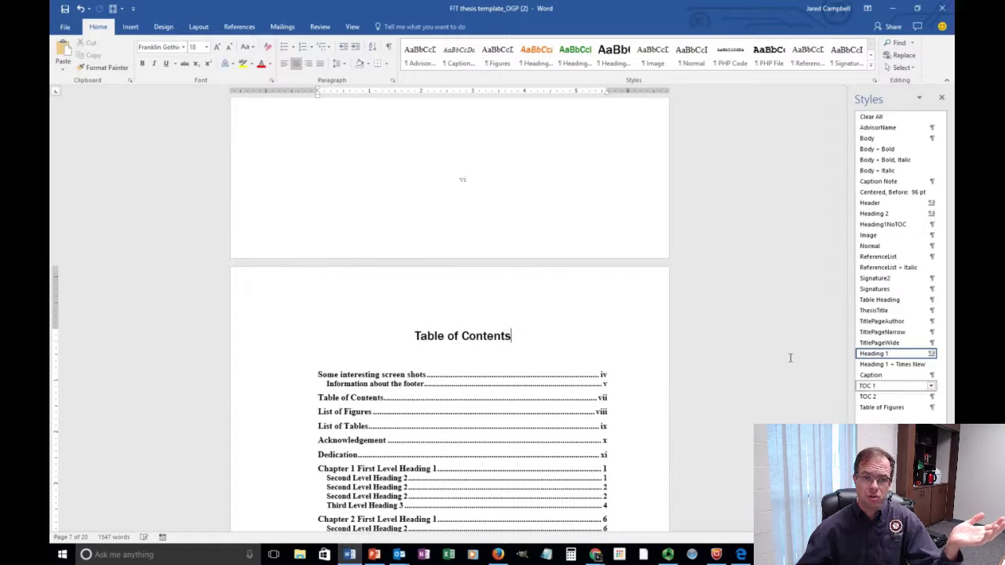
pyautogui.scroll(14, 563, 285)
pyautogui.moveTo(842, 209)
pyautogui.mouseDown()
pyautogui.moveTo(847, 132)
pyautogui.moveTo(846, 154)
pyautogui.moveTo(863, 109)
pyautogui.mouseUp()
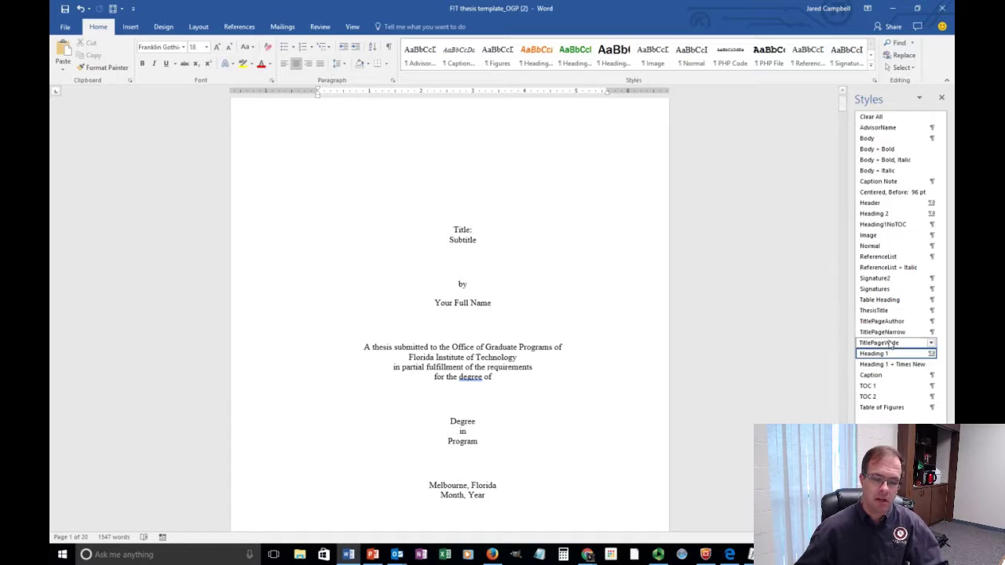
# - Look through the thesis document from the title page past the signature lines, figures and table of contents to the List of Figures
pyautogui.scroll(-15, 620, 397)
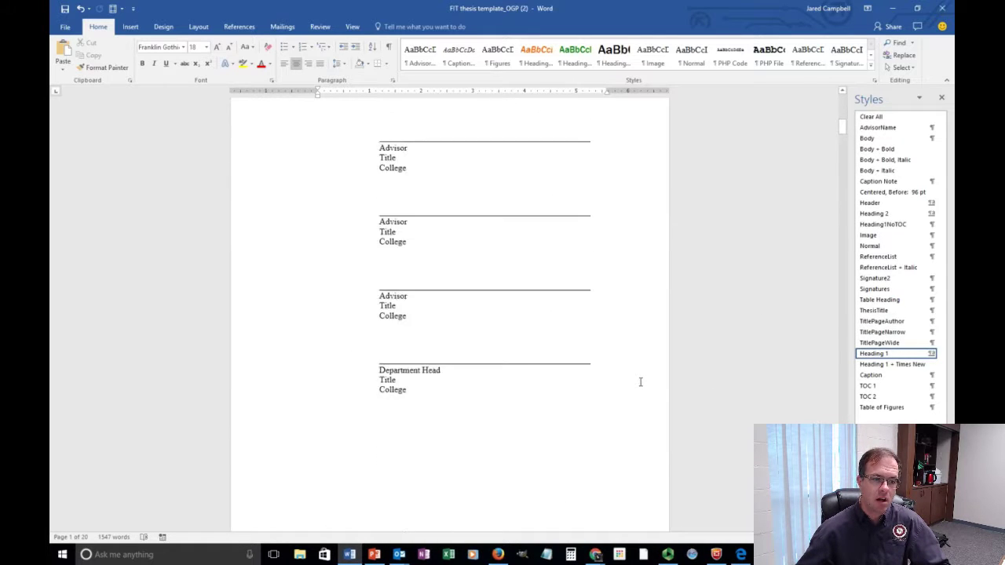
pyautogui.scroll(-20, 646, 383)
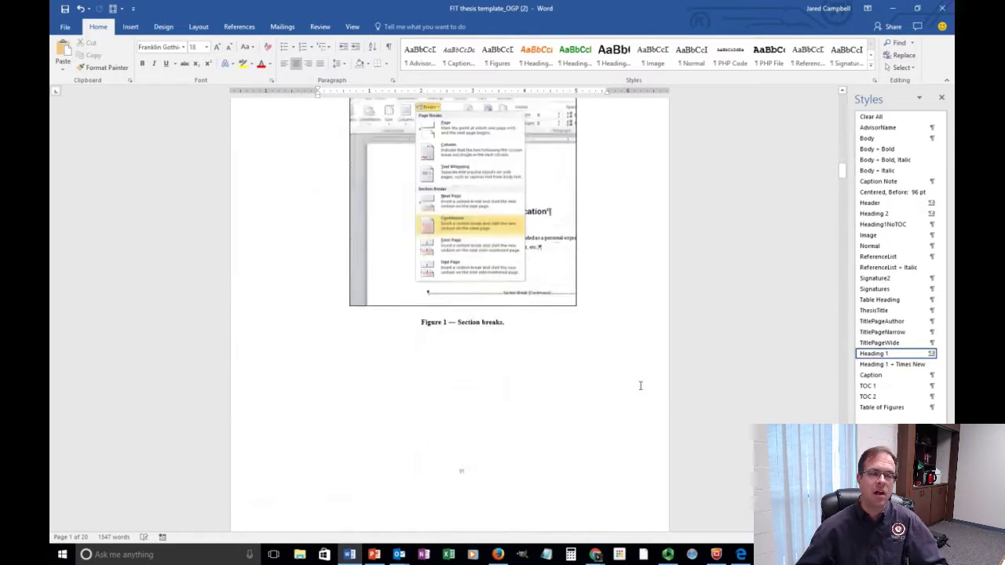
pyautogui.scroll(-20, 641, 383)
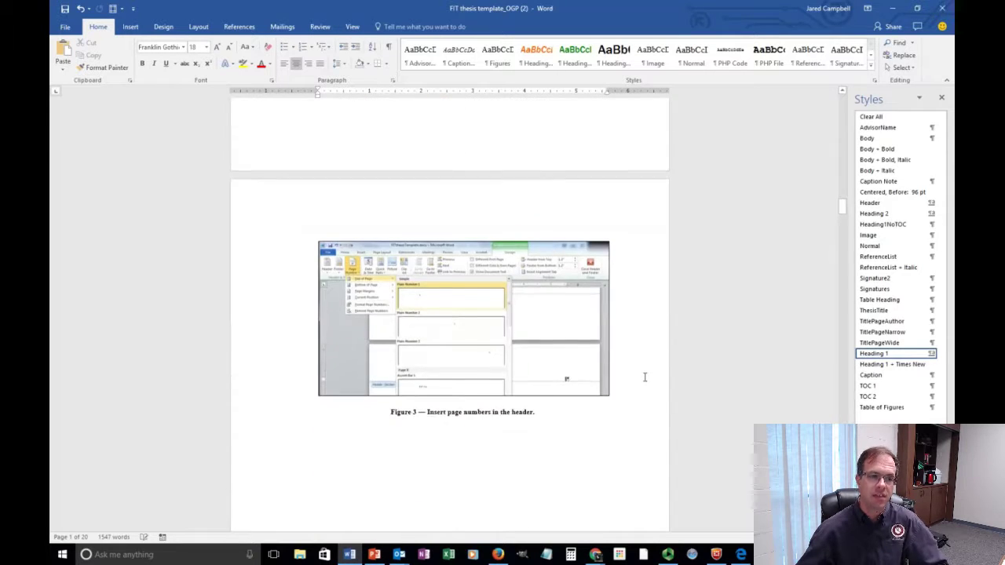
pyautogui.scroll(-6, 643, 380)
pyautogui.scroll(-1, 644, 381)
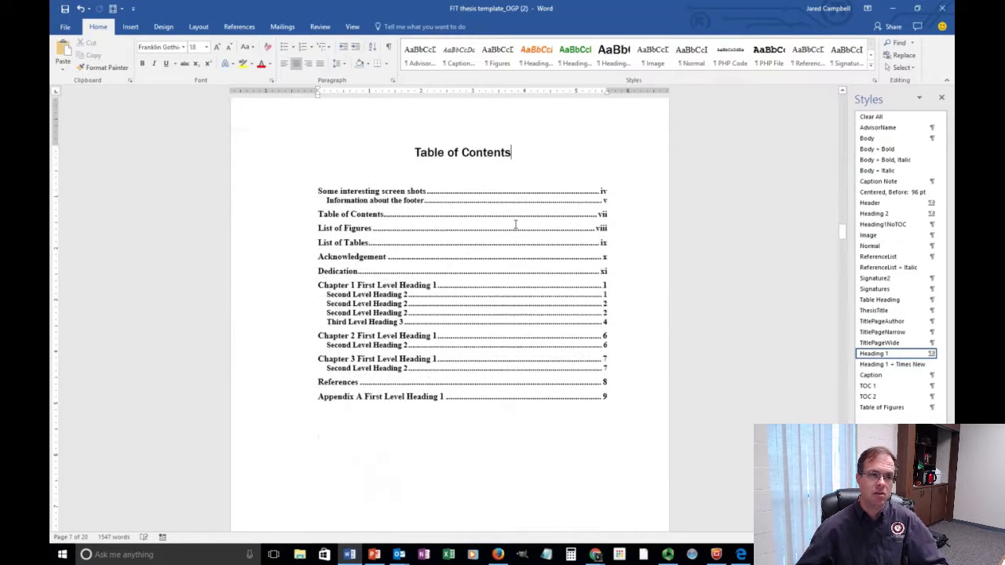
pyautogui.scroll(-15, 487, 261)
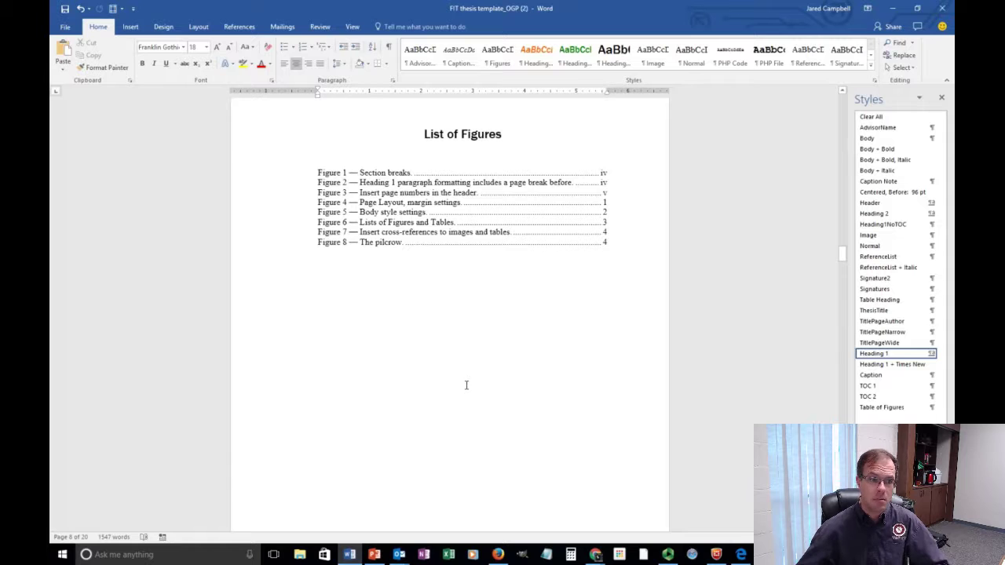
# - Switch to the PowerPoint slide show, advance it to the Pilcrow slide, and switch back to the Word thesis document
pyautogui.click(375, 554)
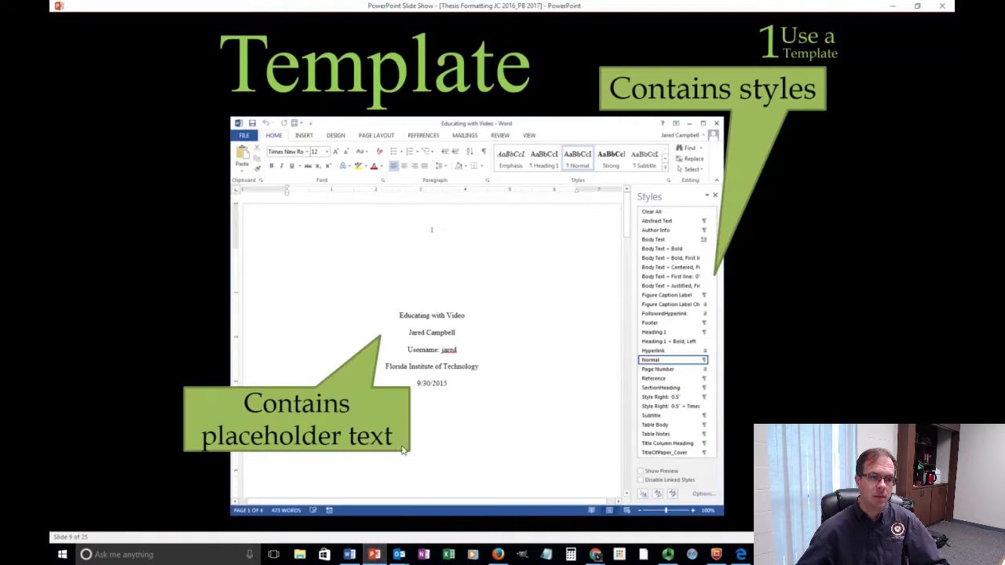
pyautogui.click(732, 297)
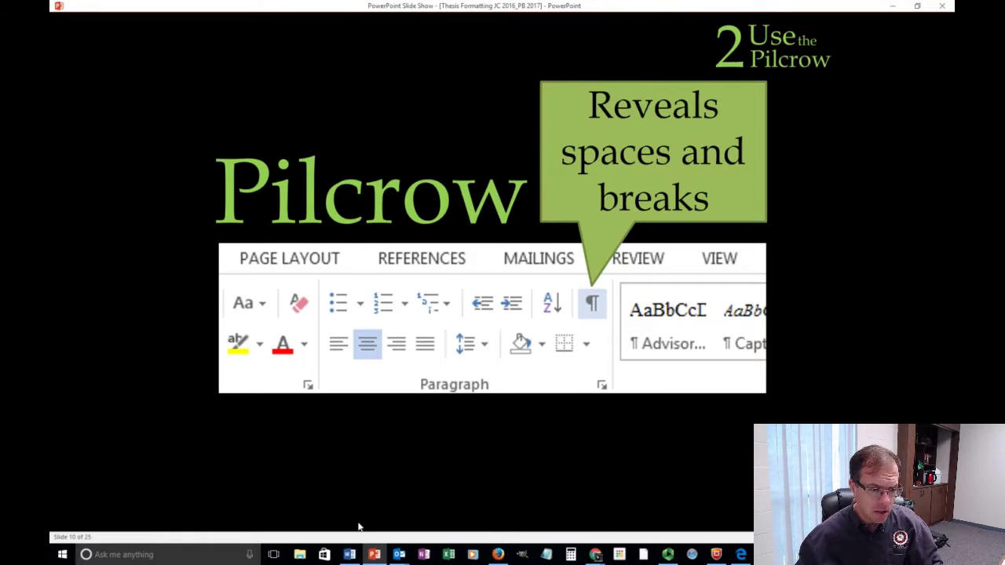
pyautogui.click(349, 554)
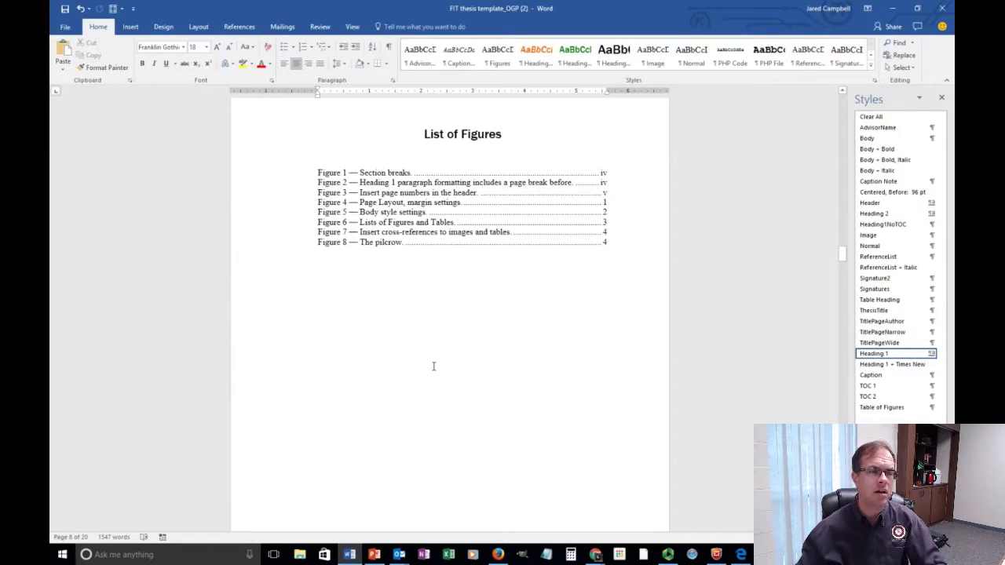
# - Show the paragraph marks and other hidden formatting symbols, and examine them on the thesis title page
pyautogui.scroll(3, 433, 366)
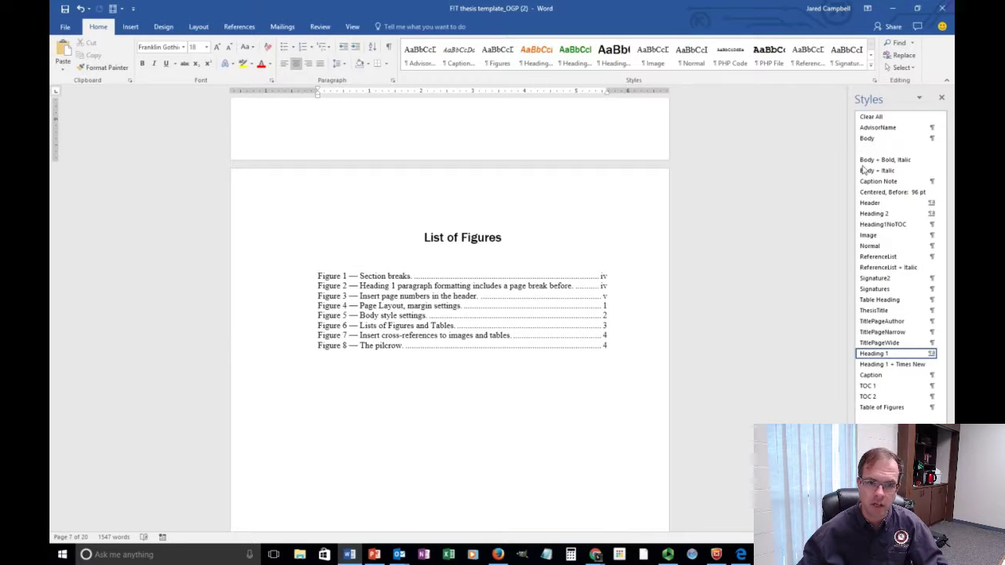
pyautogui.moveTo(842, 251); pyautogui.dragTo(830, 106)
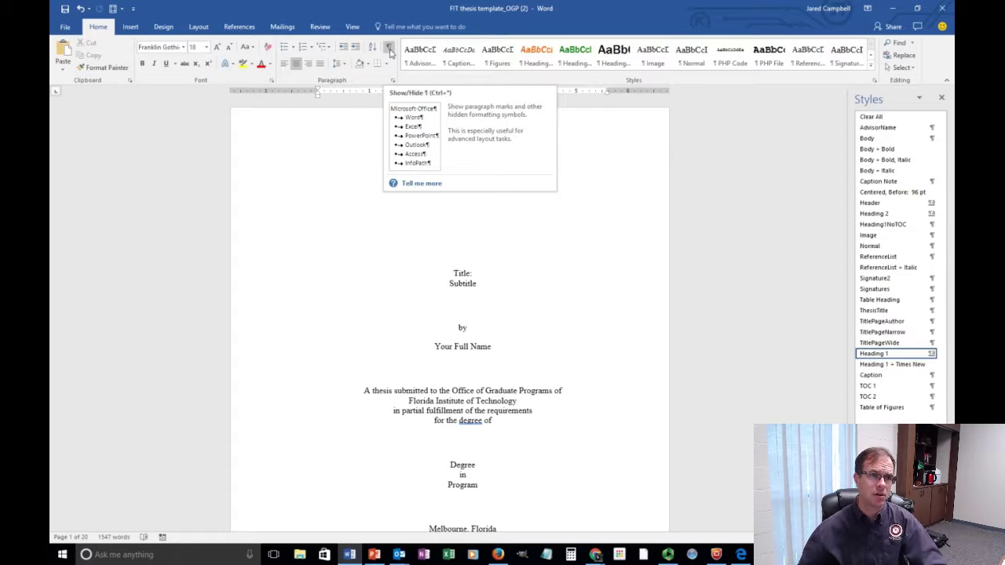
pyautogui.click(389, 48)
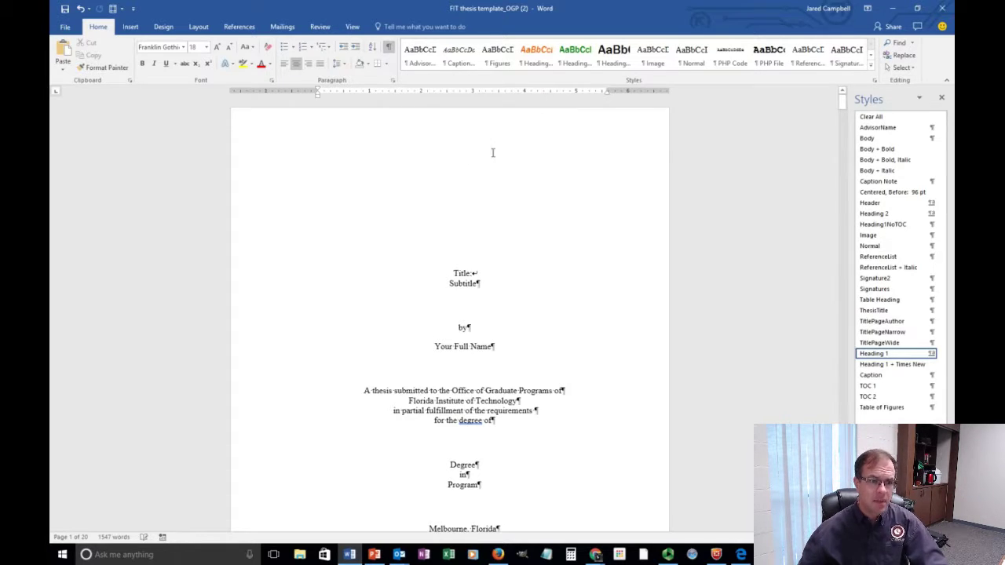
pyautogui.scroll(-1, 522, 299)
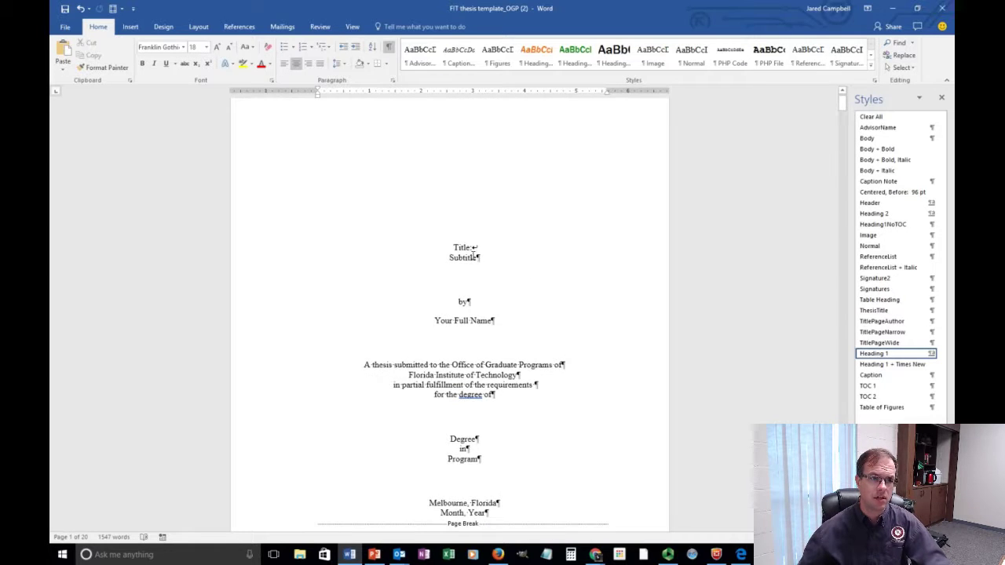
# - Look through the formatting marks from the title page past the signature page's section break and the abstract to Figure 1
pyautogui.scroll(-5, 498, 289)
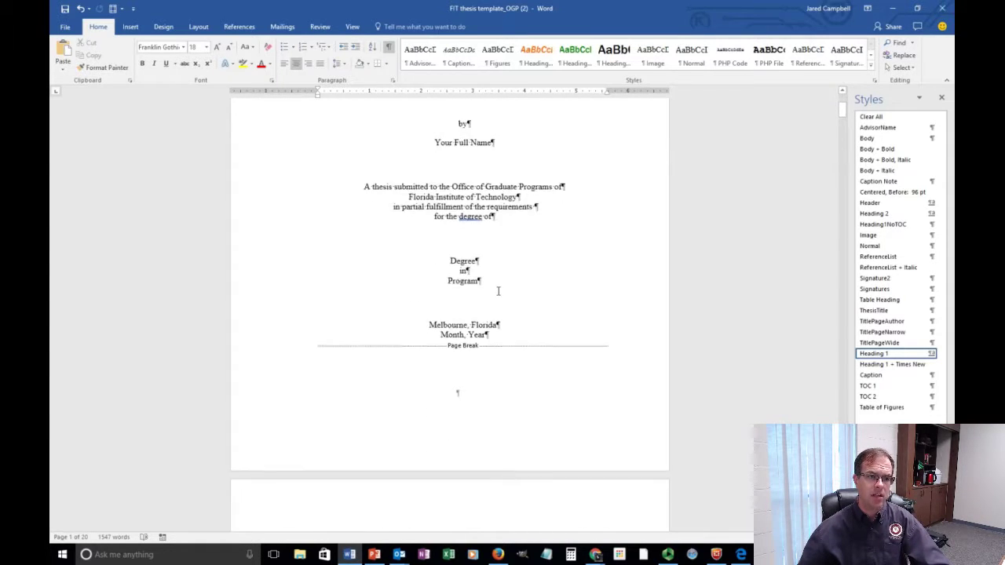
pyautogui.scroll(-8, 502, 236)
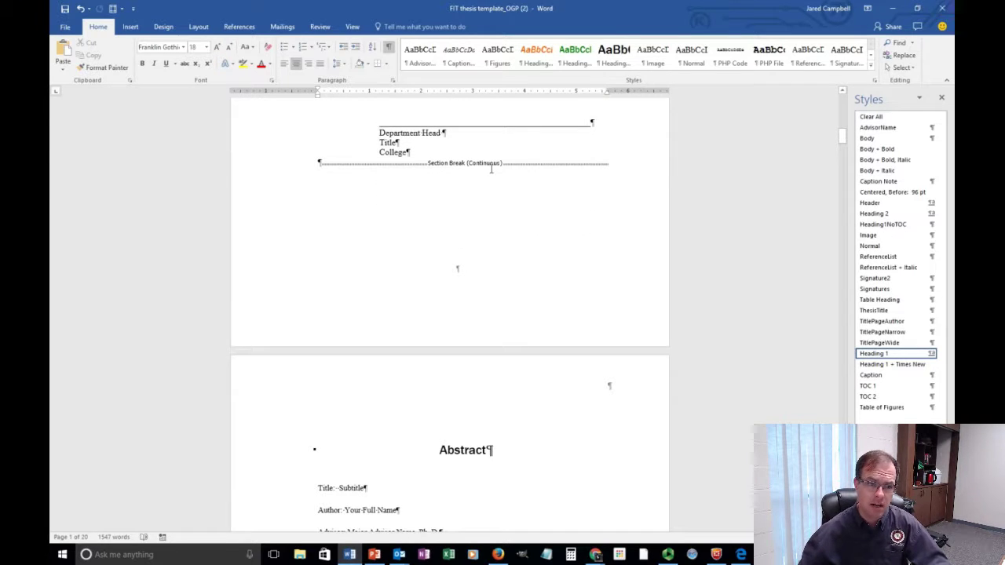
pyautogui.scroll(-10, 532, 255)
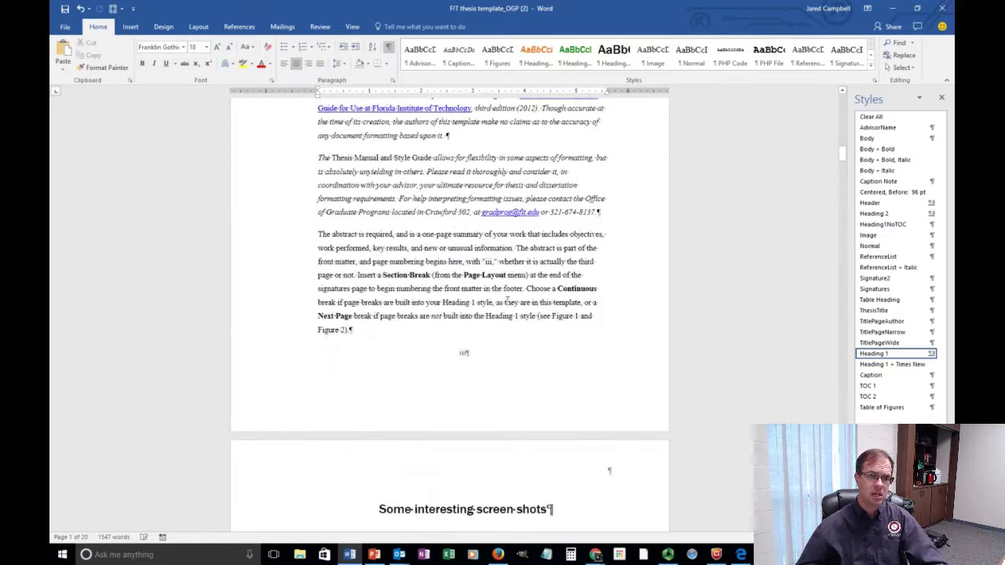
pyautogui.scroll(-2, 540, 395)
pyautogui.scroll(-5, 542, 395)
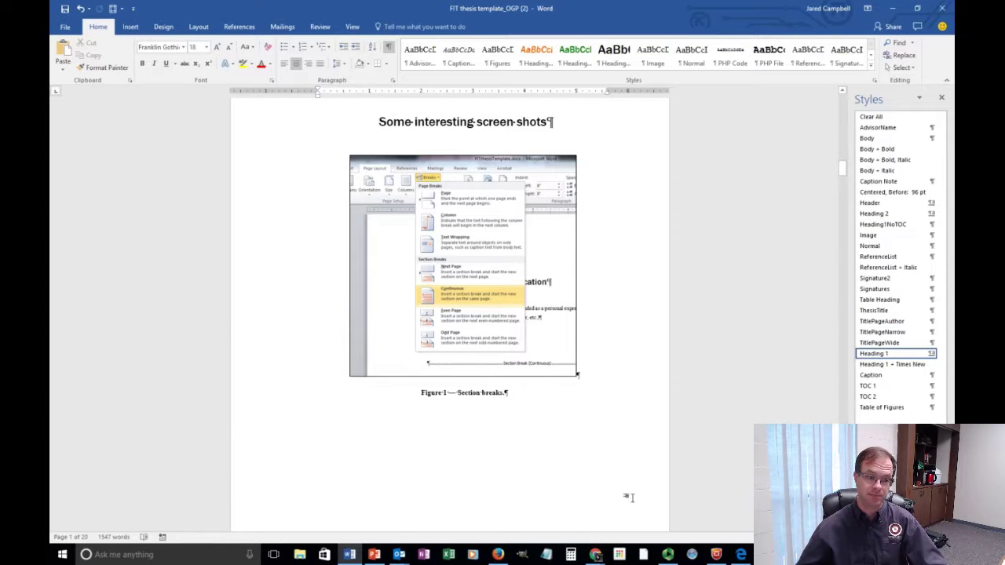
# - Switch to the PowerPoint slide show and advance from the Pilcrow slide through the three Styles slides
pyautogui.click(375, 555)
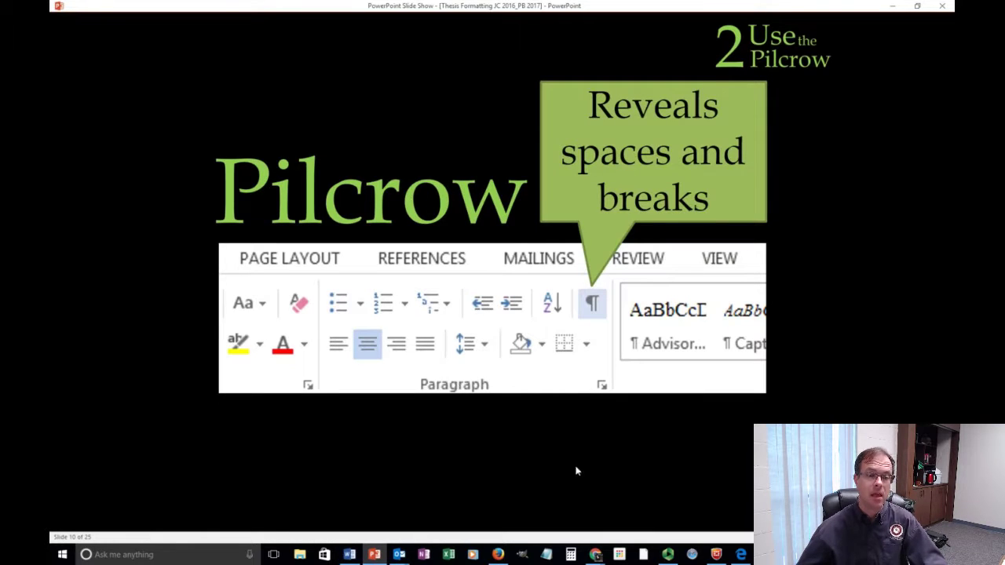
pyautogui.click(659, 468)
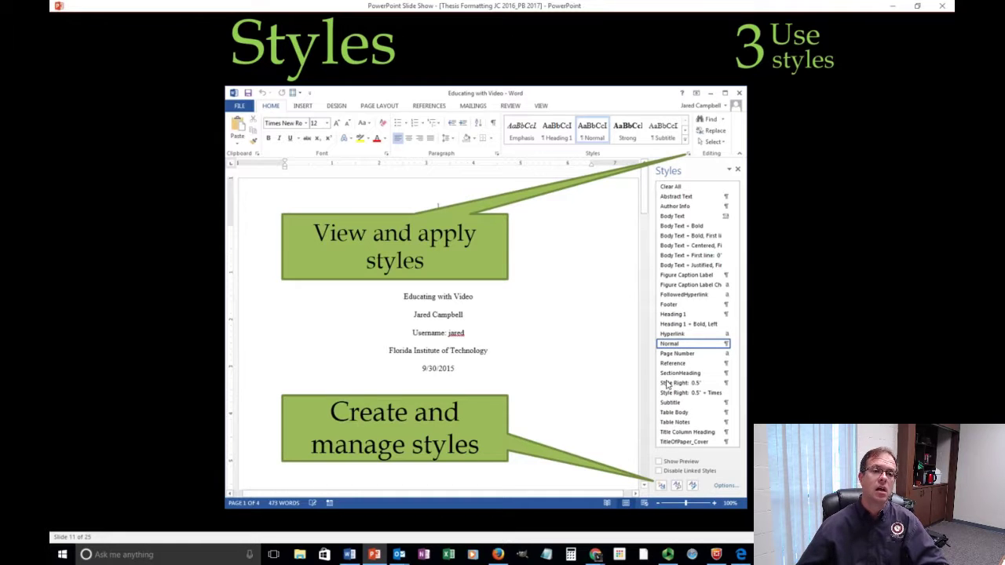
pyautogui.click(760, 248)
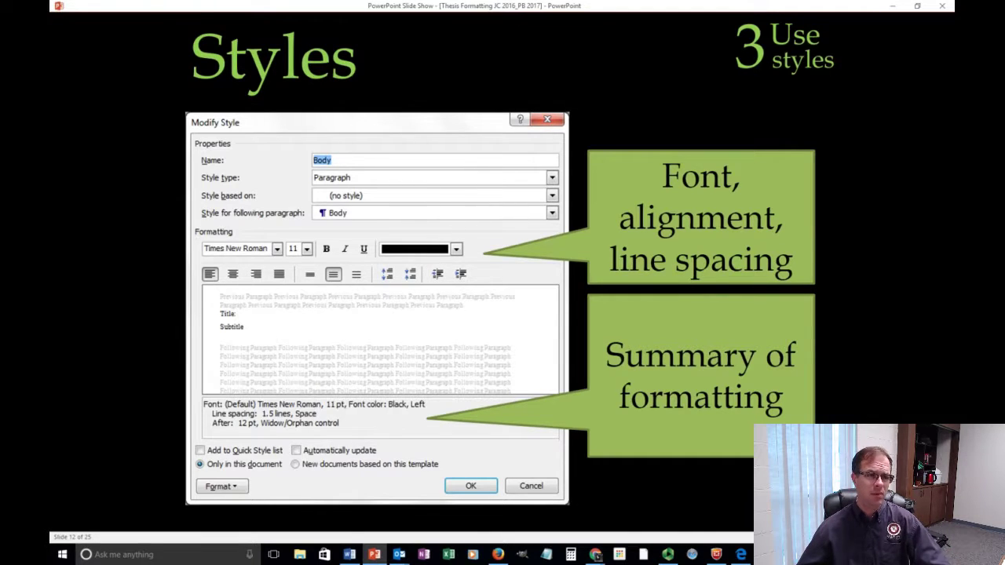
pyautogui.press('Right')
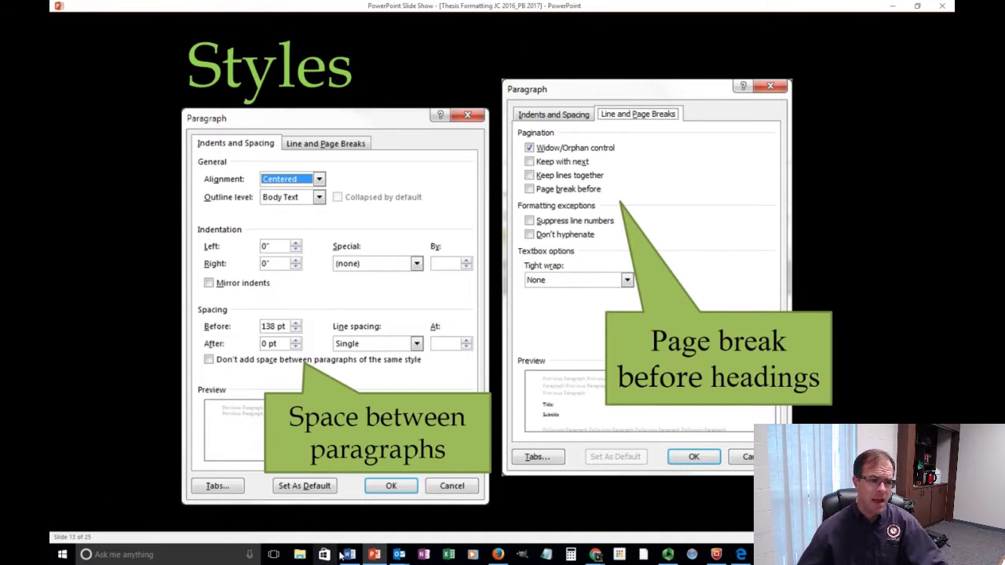
pyautogui.moveTo(405, 556)
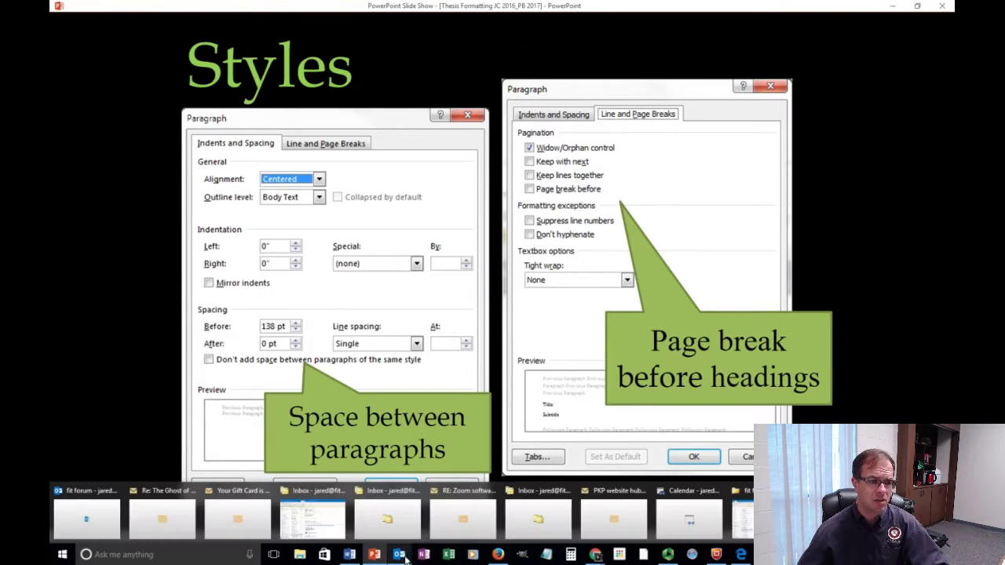
# - Return to the Word thesis document and open the Style Pane Options
pyautogui.click(350, 554)
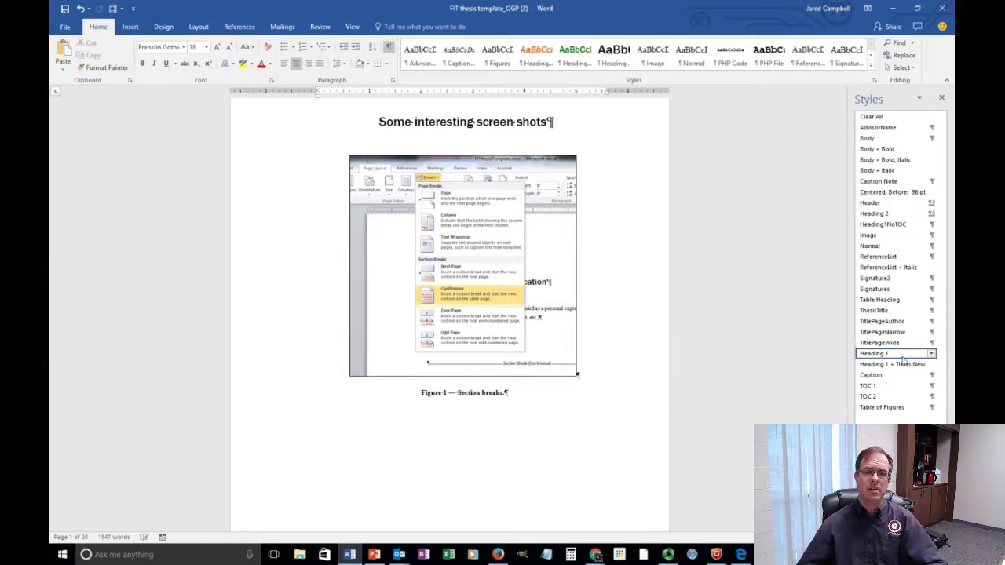
pyautogui.click(930, 524)
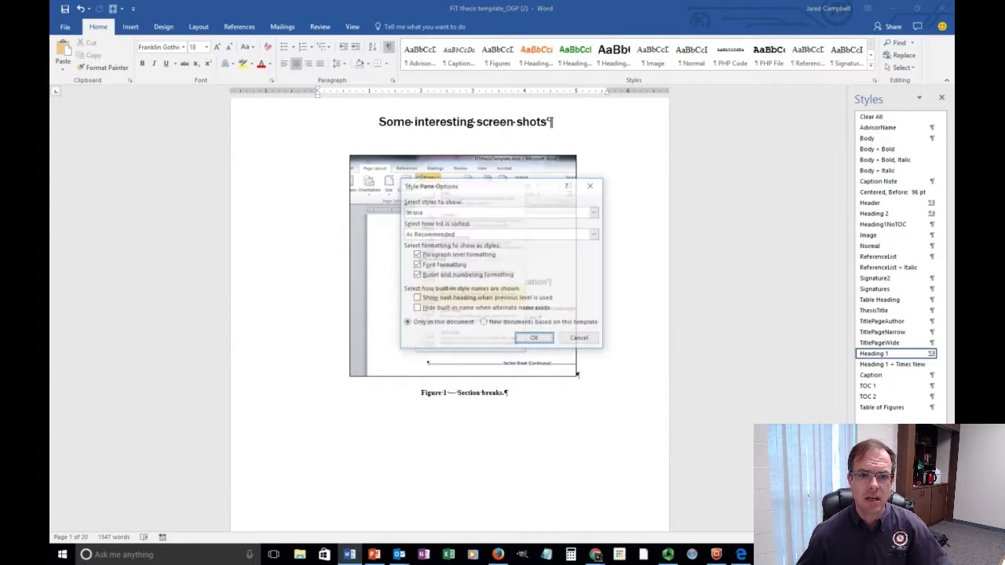
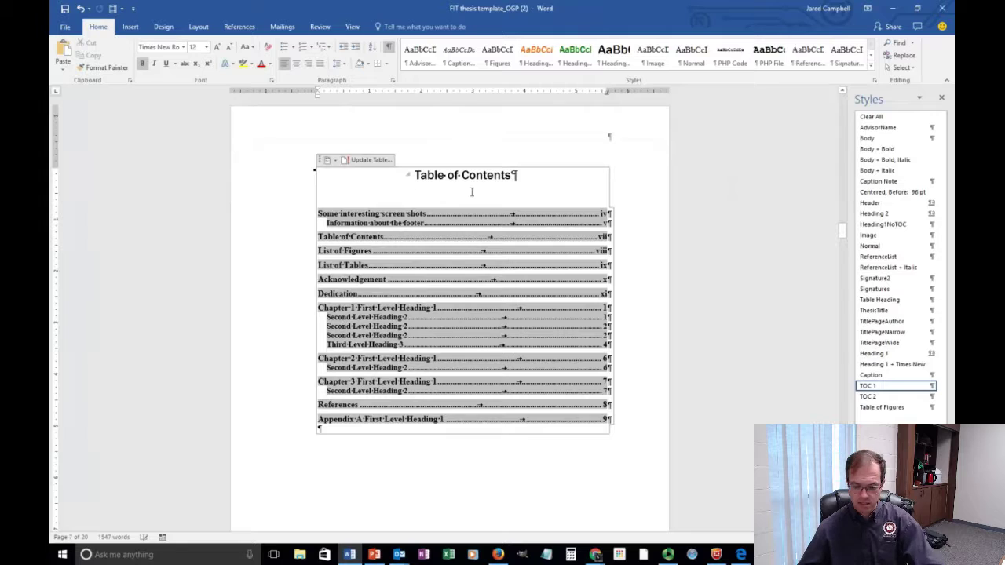
# - Remove the existing table of contents from the thesis
pyautogui.click(335, 162)
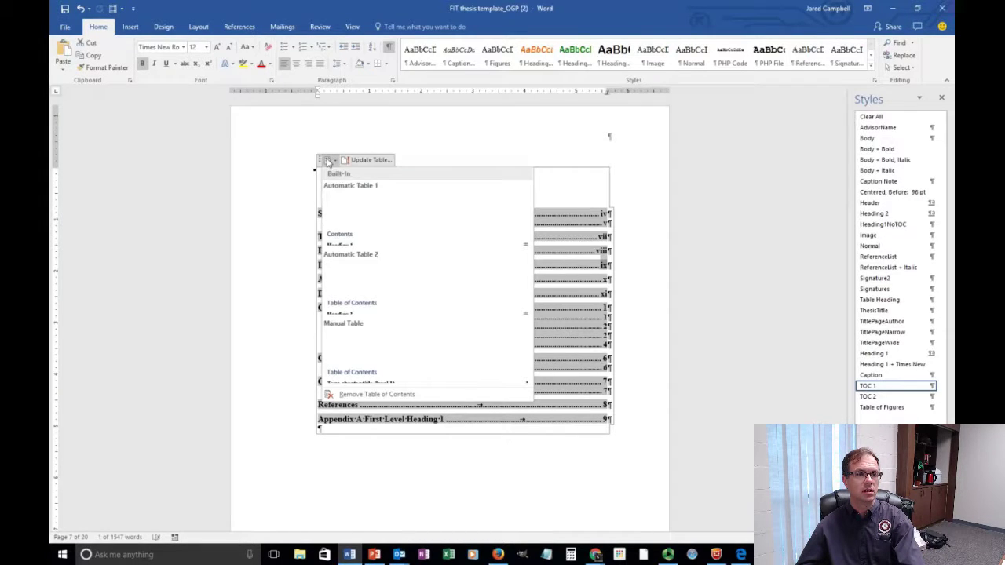
pyautogui.click(399, 394)
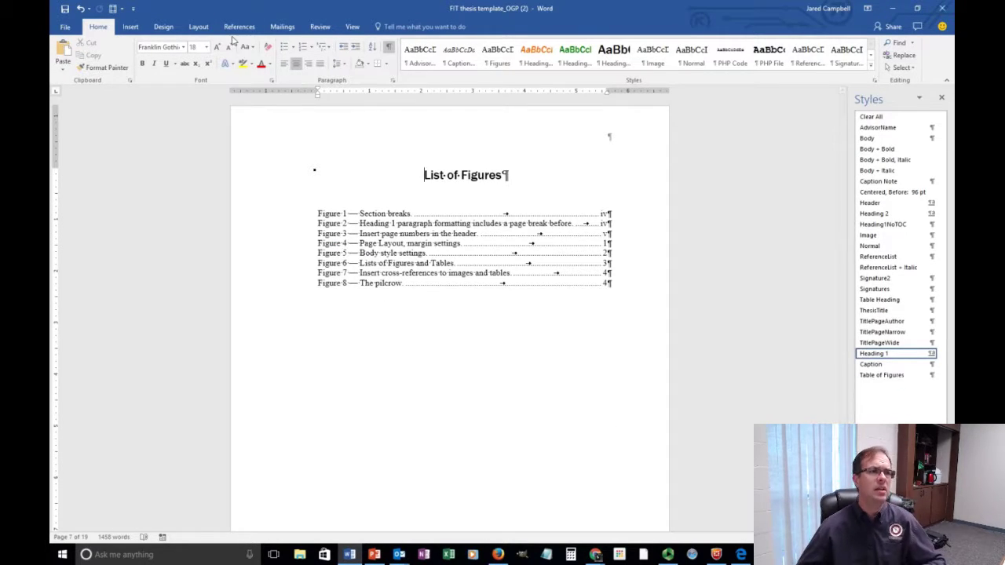
# - Add an empty paragraph before the List of Figures heading and insert a table of contents using Automatic Table 1
pyautogui.press('Return')
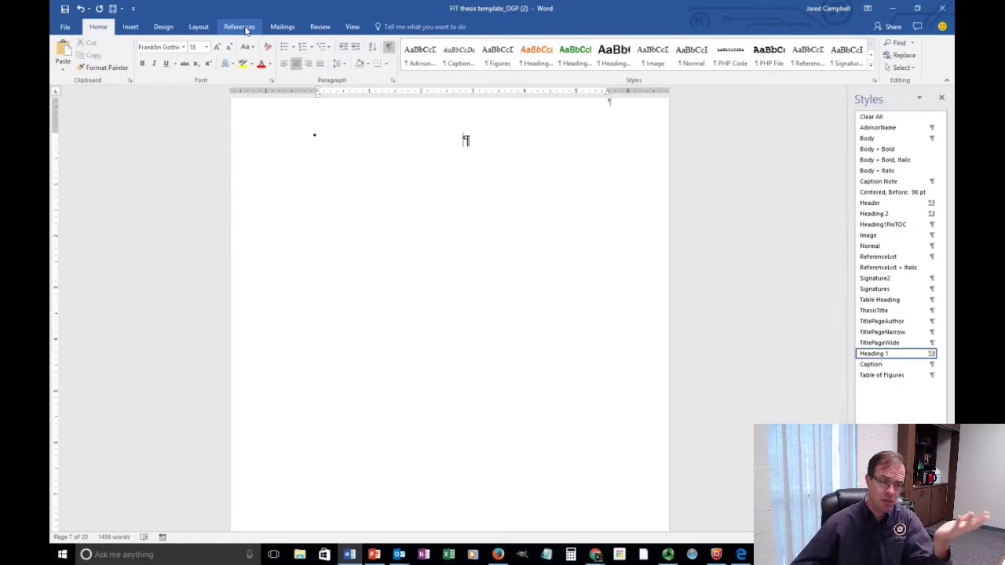
pyautogui.click(244, 28)
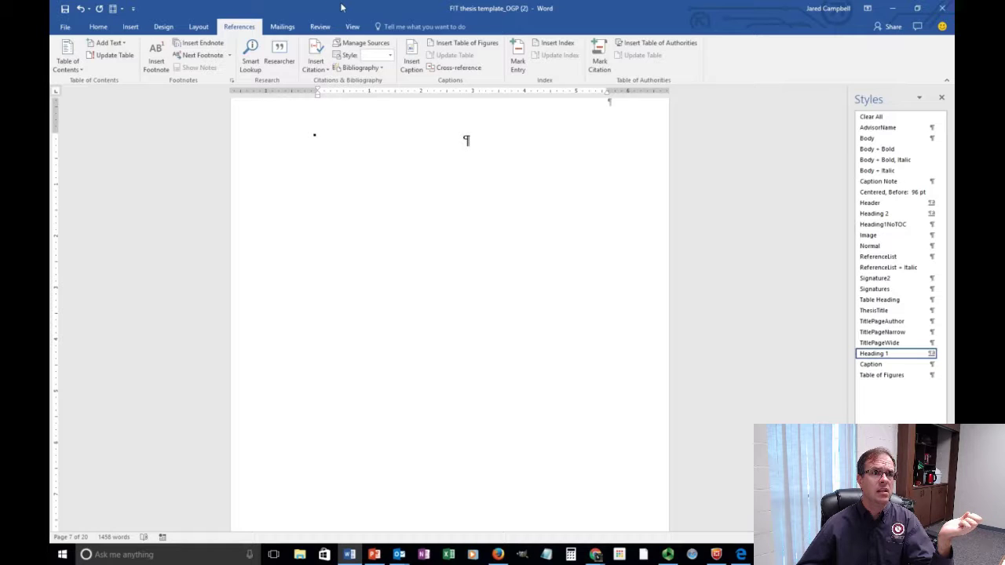
pyautogui.click(67, 62)
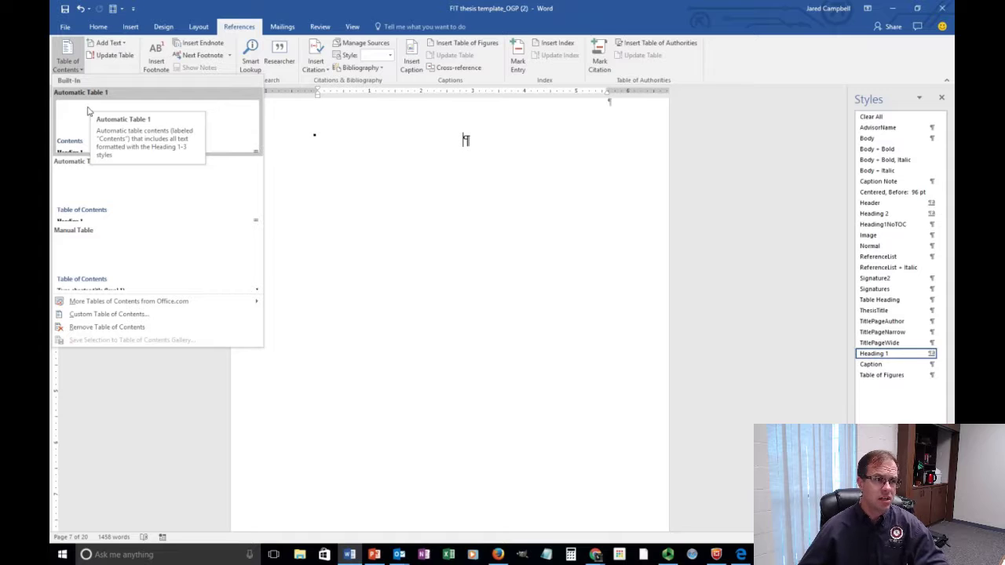
pyautogui.click(88, 111)
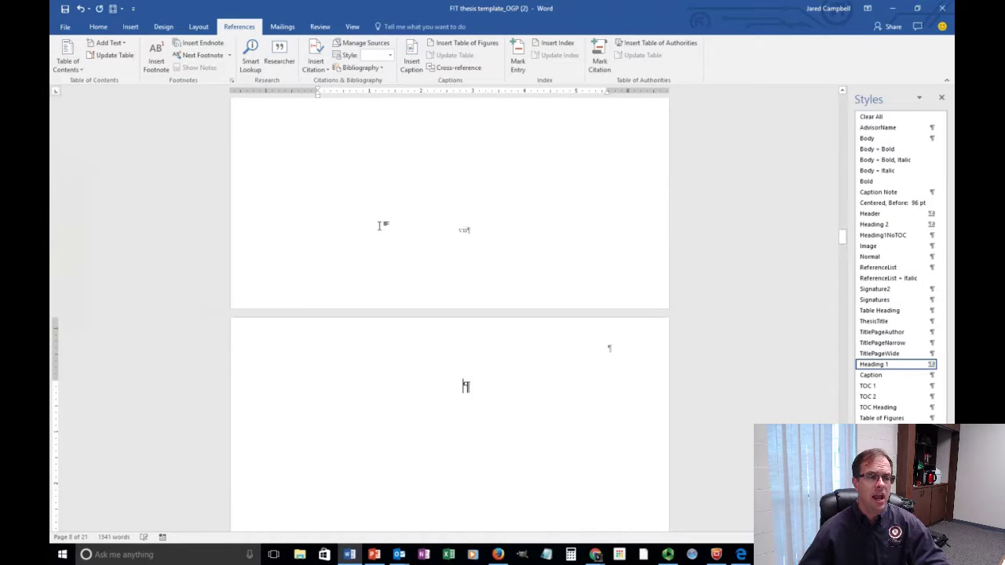
# - Update the entire Contents table below the Figure 3 caption, and remove that table from the document
pyautogui.scroll(10, 383, 226)
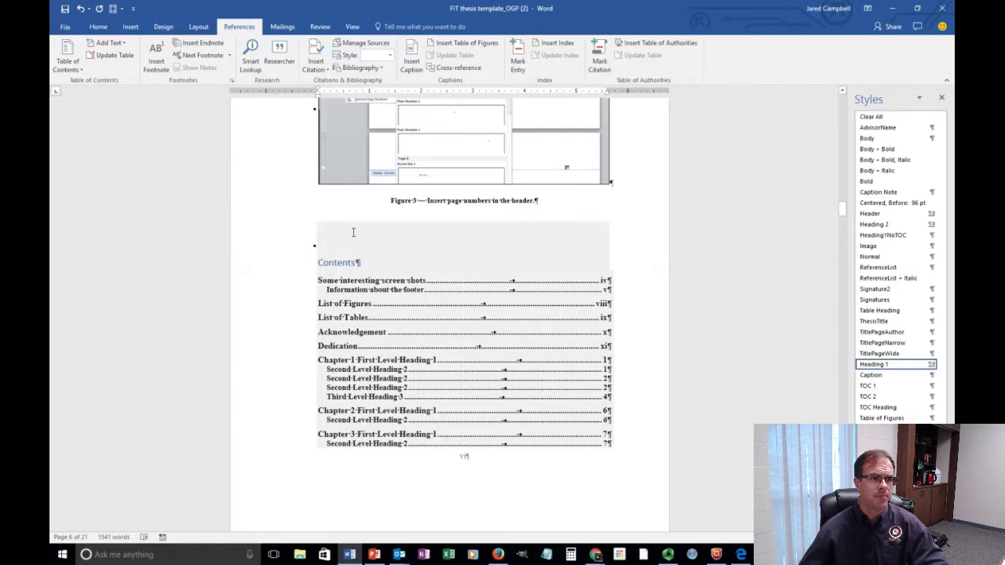
pyautogui.click(354, 239)
pyautogui.click(367, 217)
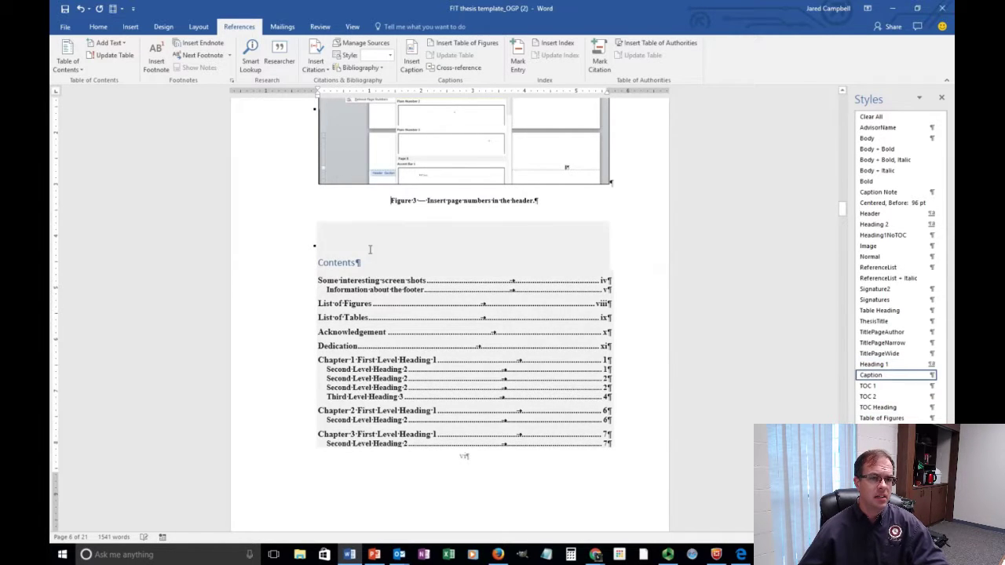
pyautogui.click(346, 262)
pyautogui.click(369, 214)
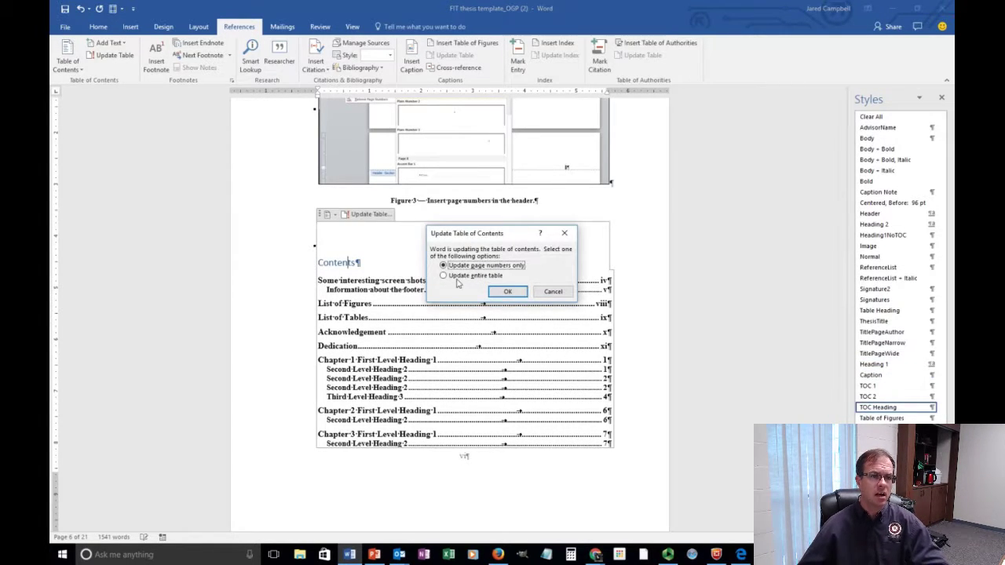
pyautogui.click(446, 276)
pyautogui.click(481, 266)
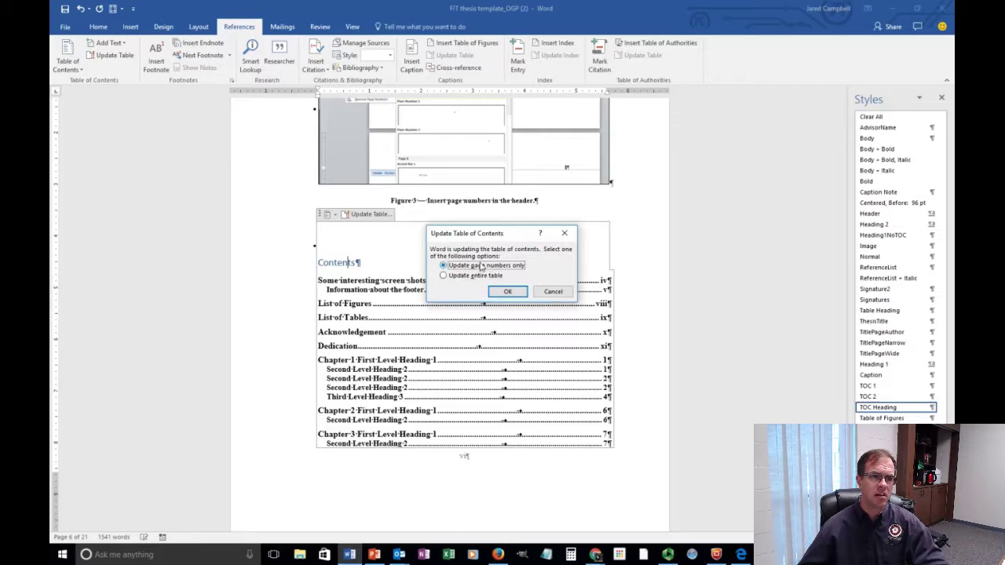
pyautogui.click(465, 278)
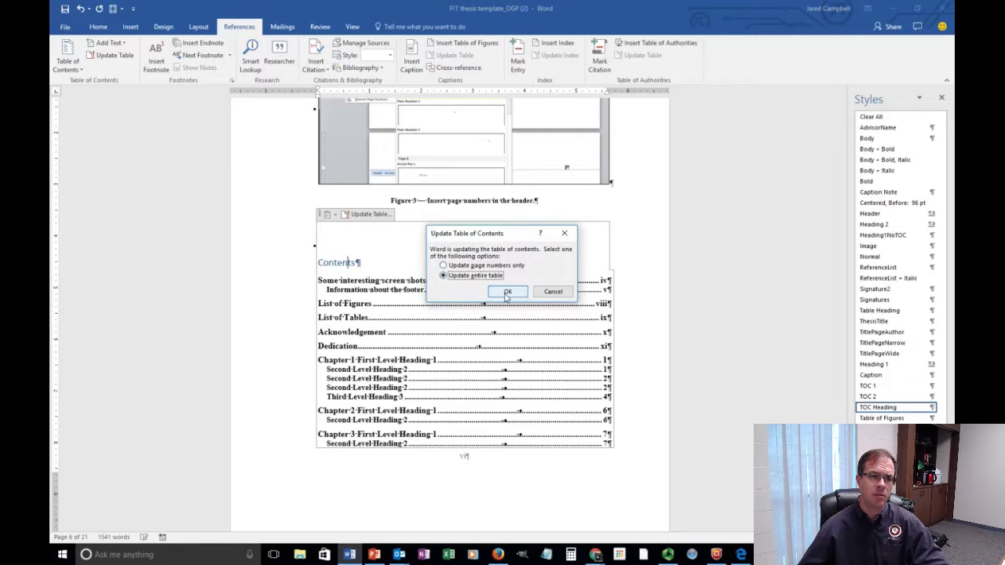
pyautogui.click(507, 293)
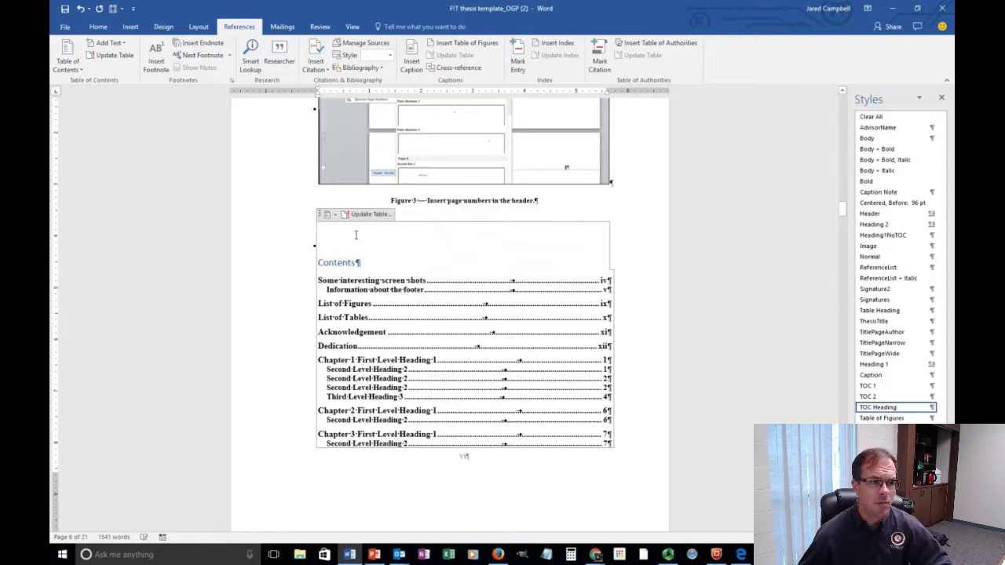
pyautogui.click(334, 215)
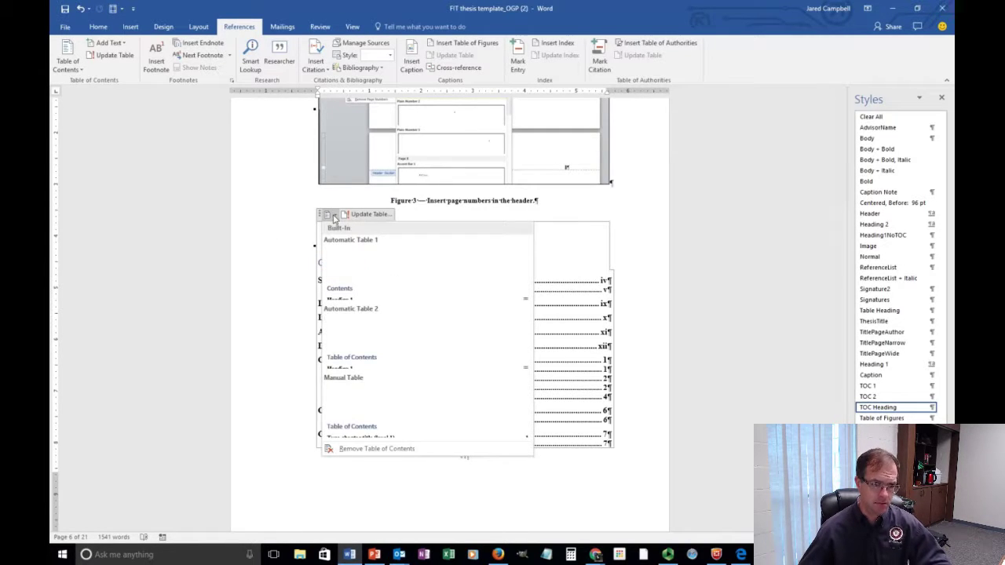
pyautogui.click(375, 450)
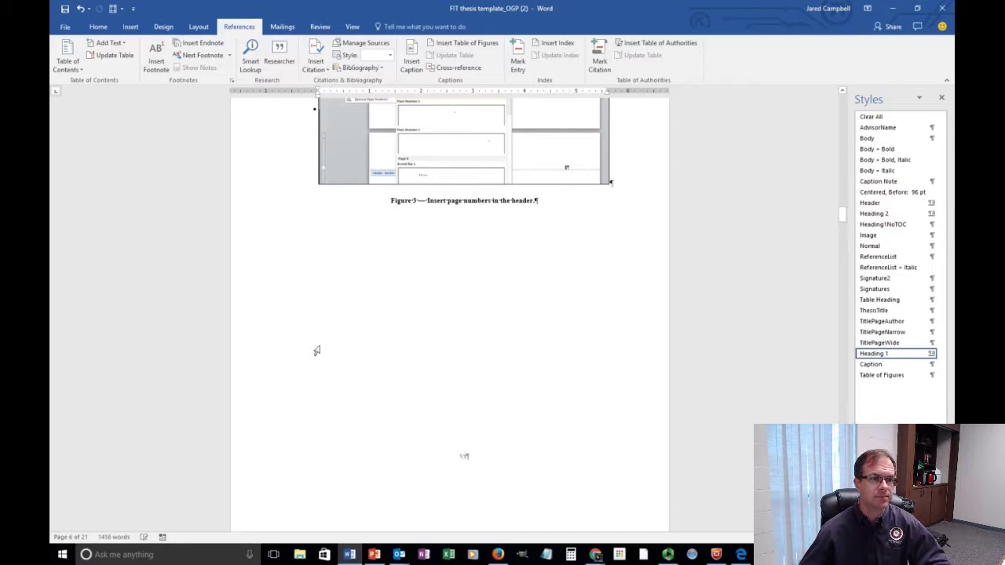
# - Add a new paragraph after the Figure 3 caption and insert a page break there
pyautogui.click(564, 225)
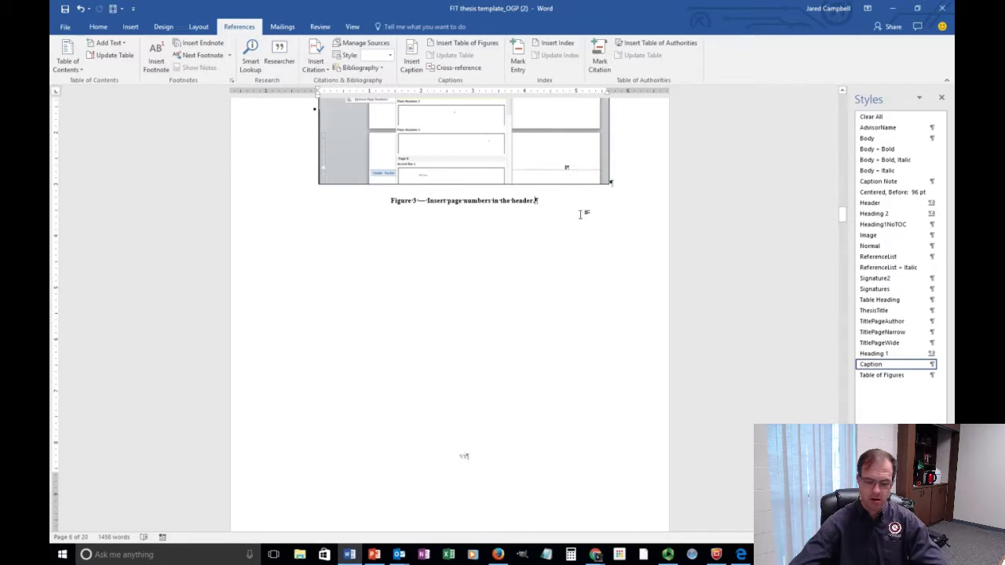
pyautogui.press('Return')
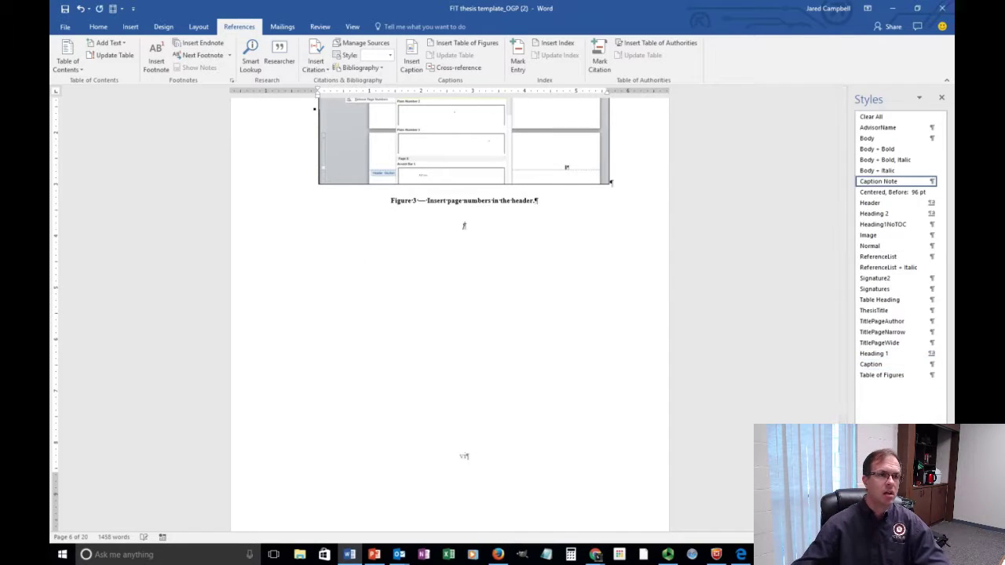
pyautogui.click(128, 29)
pyautogui.click(107, 62)
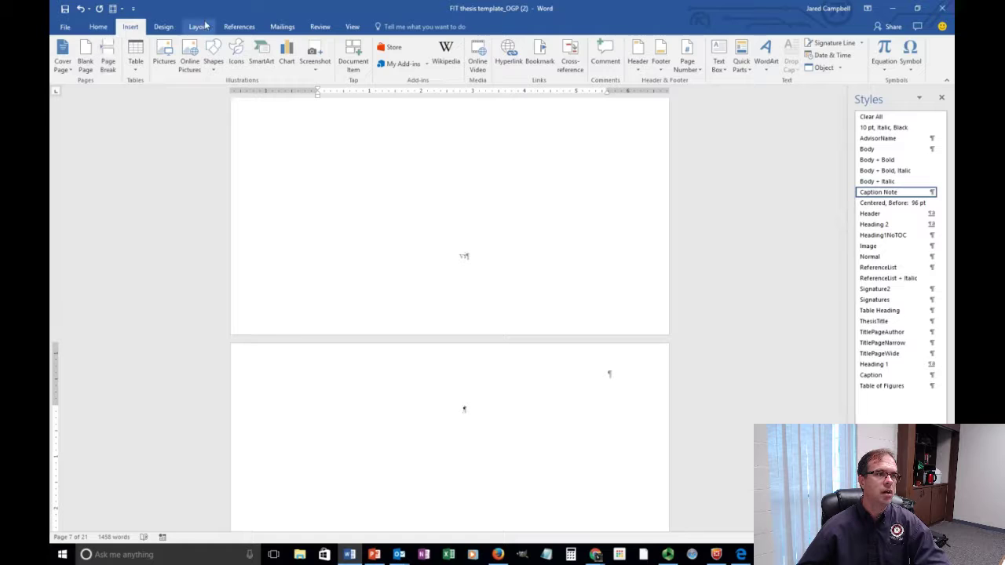
# - Insert a table of contents on the new page using Automatic Table 2
pyautogui.click(237, 28)
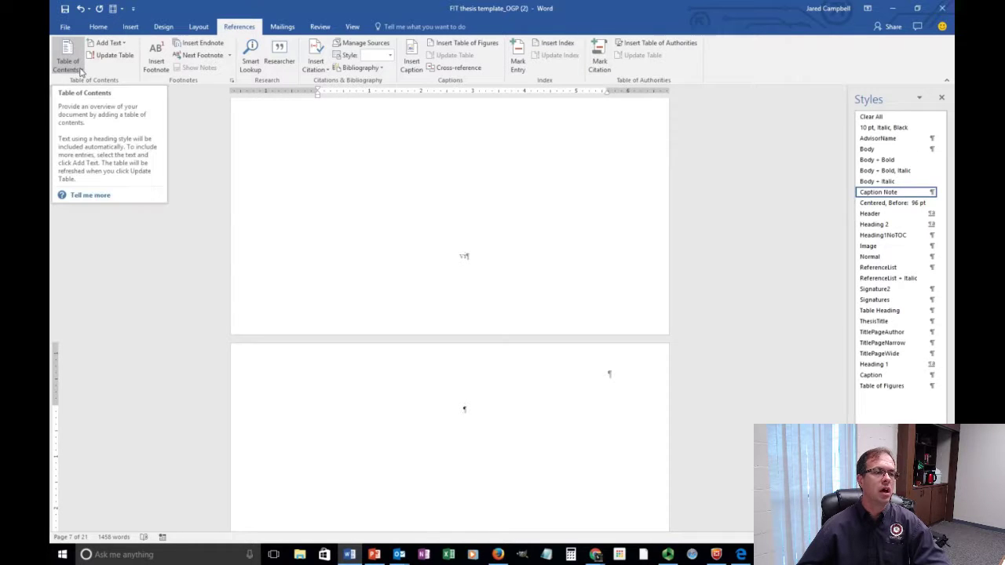
pyautogui.click(80, 72)
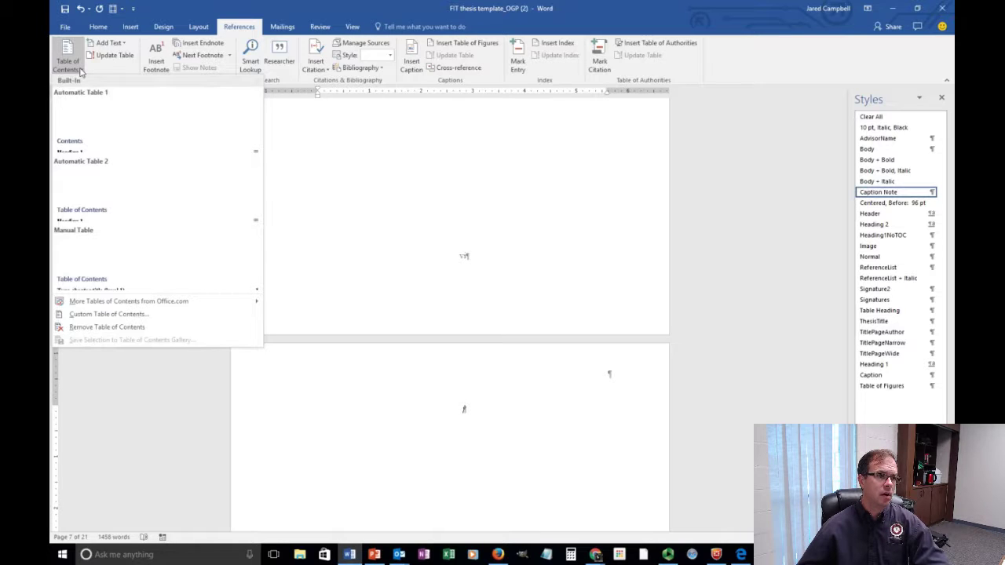
pyautogui.click(146, 190)
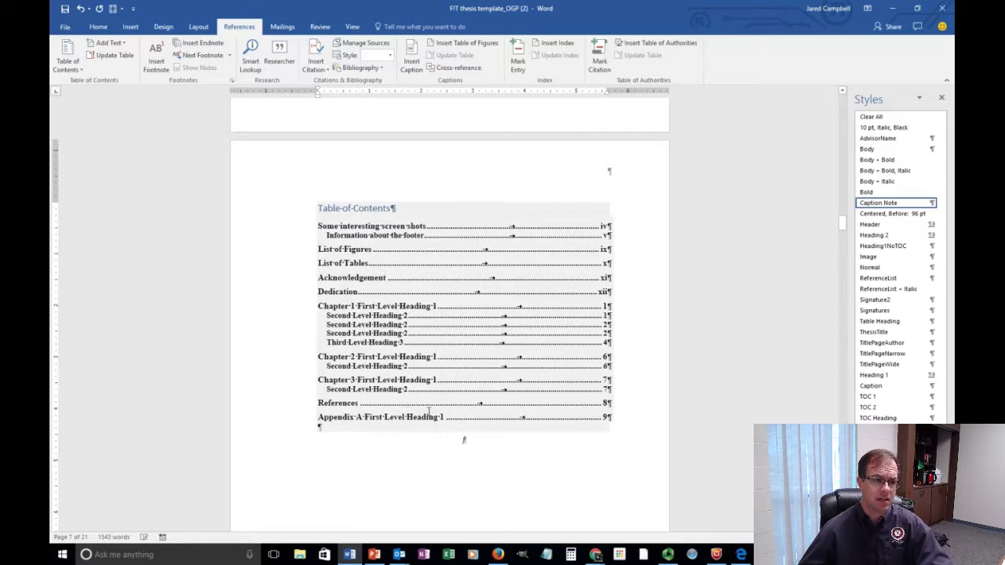
# - Delete the empty Heading 1 paragraph between the new table of contents and the List of Figures
pyautogui.scroll(-5, 426, 409)
pyautogui.scroll(-5, 416, 351)
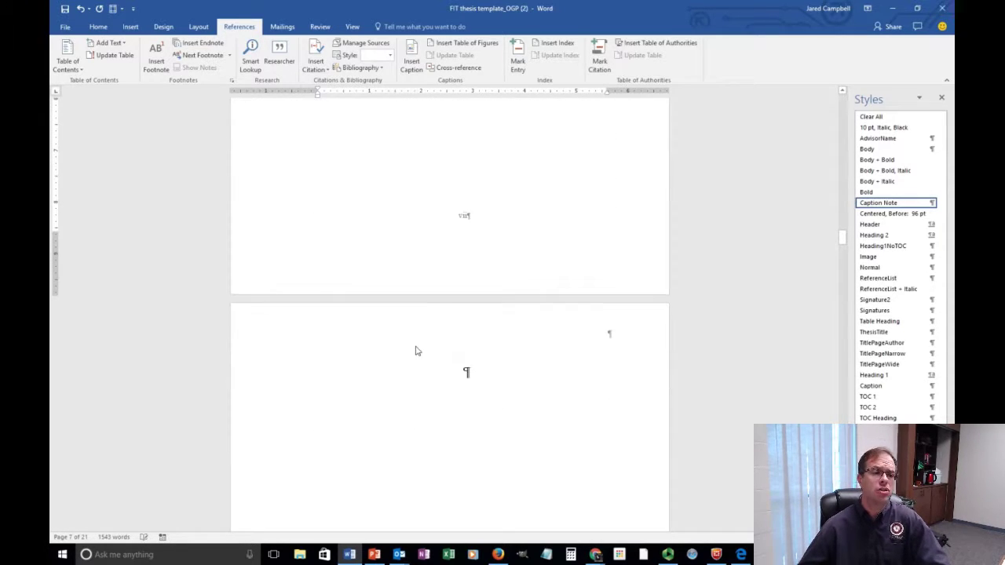
pyautogui.scroll(-5, 417, 351)
pyautogui.click(440, 318)
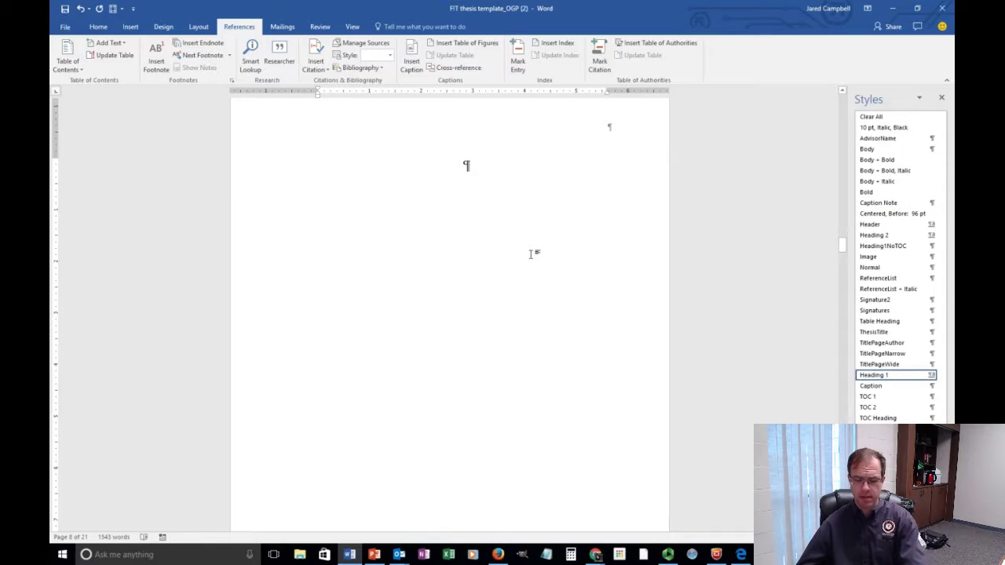
pyautogui.press('BackSpace')
pyautogui.hotkey('ctrl', 'z')
pyautogui.hotkey('ctrl', 'z')
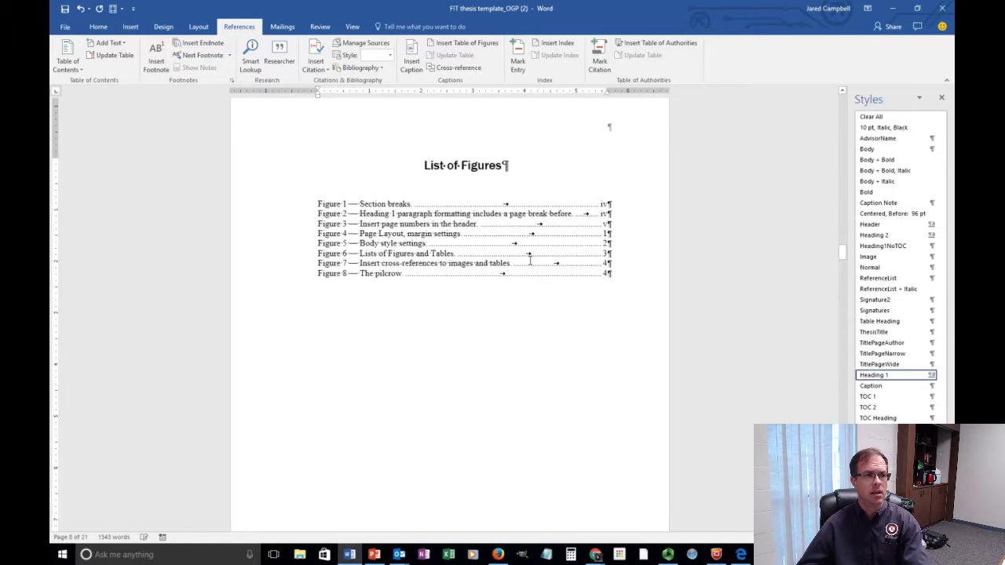
# - Delete the existing List of Figures and the List of Tables after it, including their headings
pyautogui.scroll(3, 439, 280)
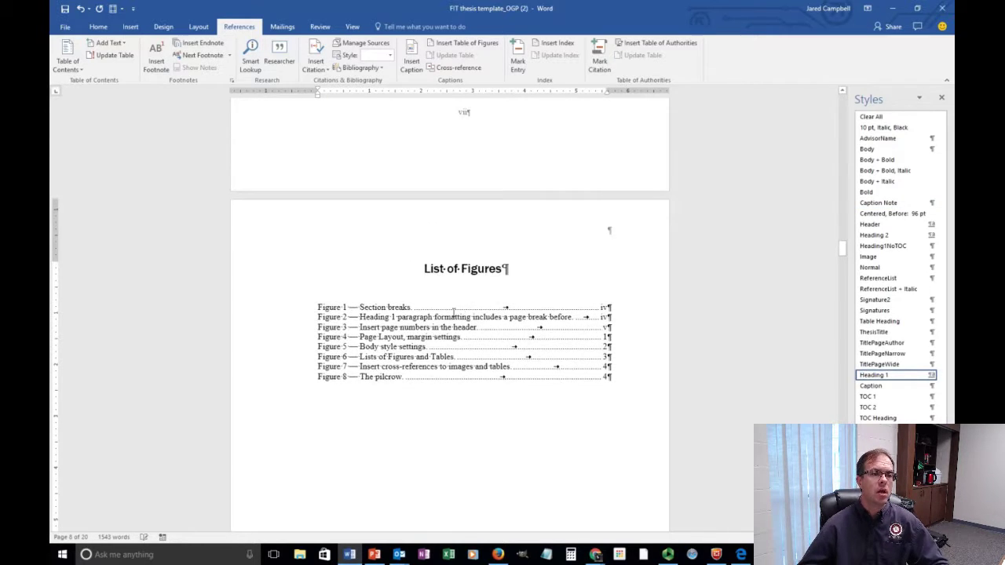
pyautogui.scroll(9, 460, 317)
pyautogui.scroll(-9, 460, 316)
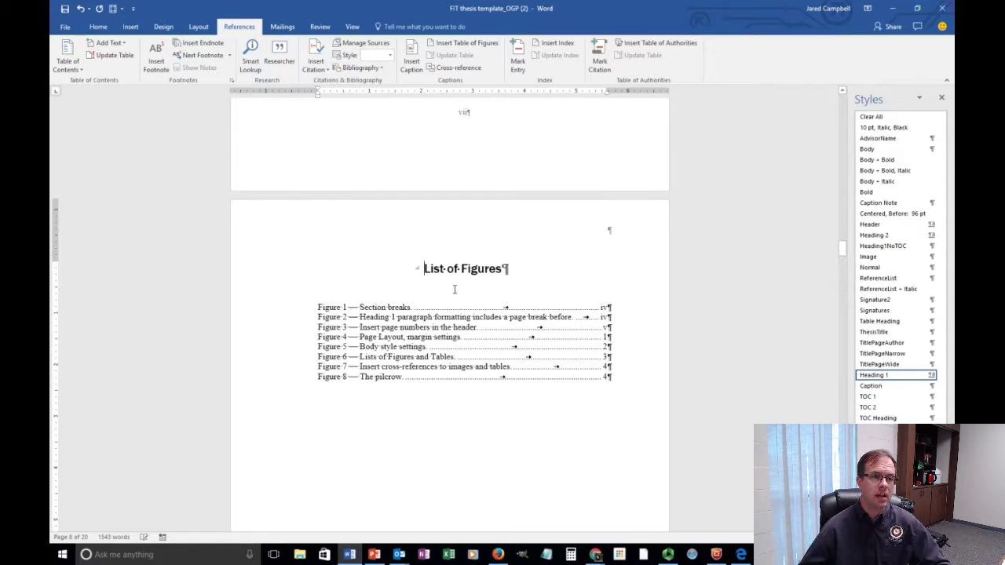
pyautogui.click(430, 335)
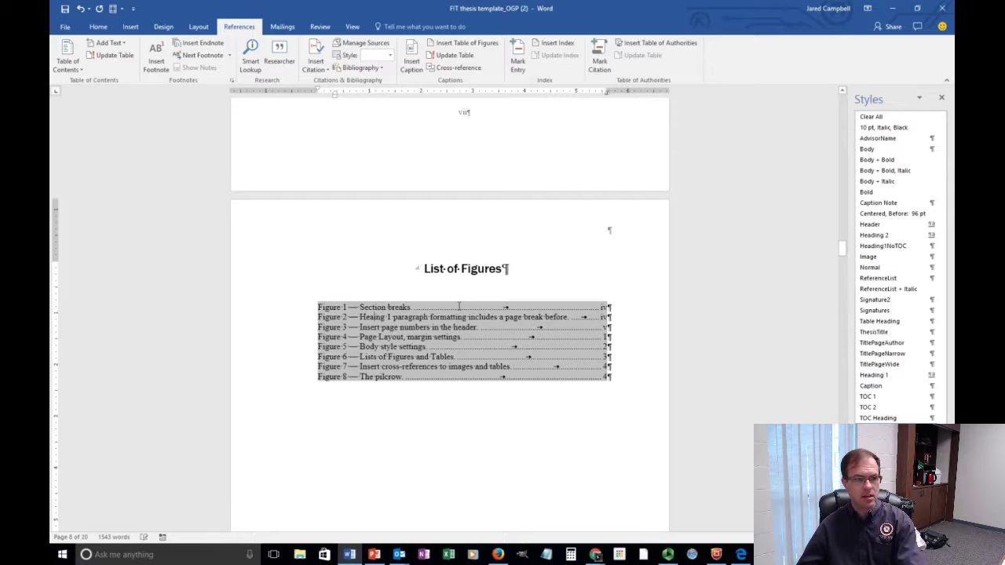
pyautogui.moveTo(528, 409); pyautogui.dragTo(393, 258)
pyautogui.press('Delete')
pyautogui.moveTo(608, 310); pyautogui.dragTo(393, 235)
pyautogui.press('Delete')
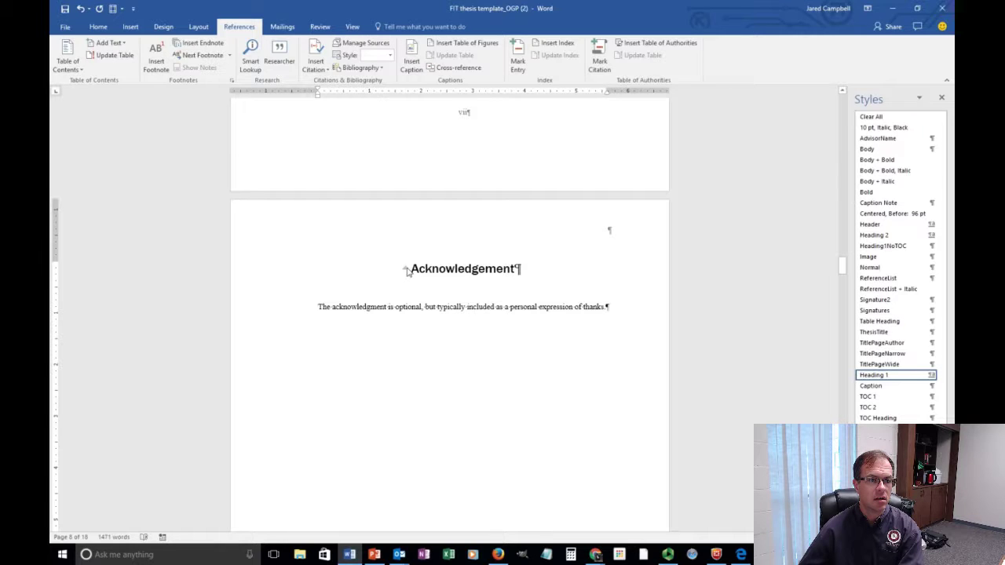
# - Remove the Acknowledgement heading above the acknowledgment text
pyautogui.rightClick(420, 271)
pyautogui.press('Escape')
pyautogui.click(328, 270)
pyautogui.press('Delete')
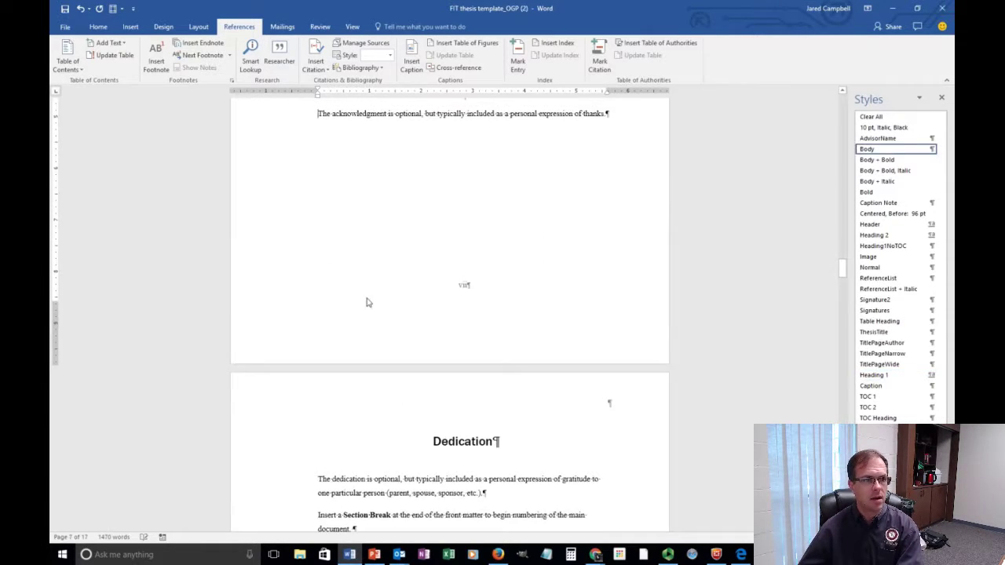
# - Insert a page break in the empty paragraph between the table of contents and the acknowledgment text
pyautogui.scroll(3, 365, 298)
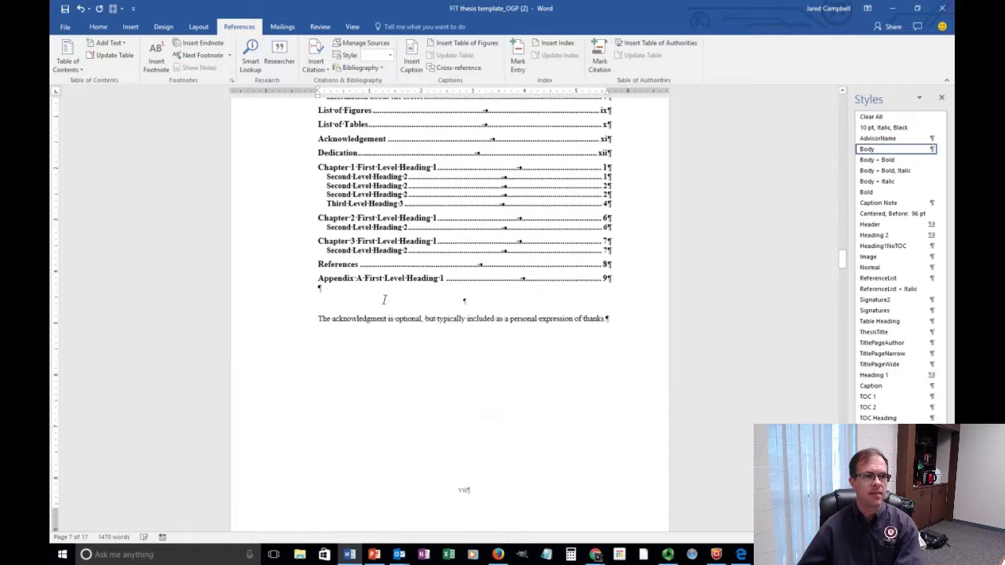
pyautogui.click(473, 307)
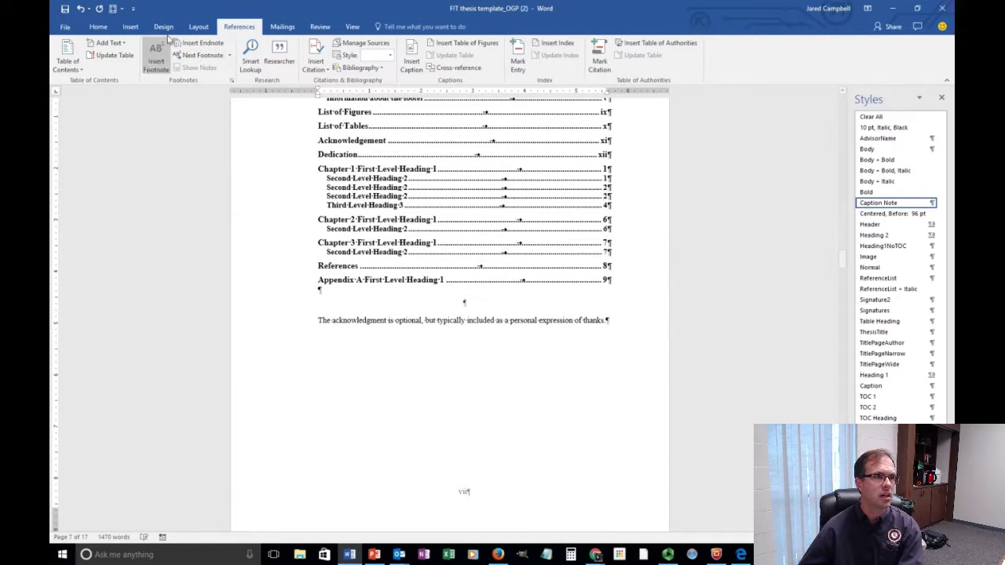
pyautogui.click(130, 27)
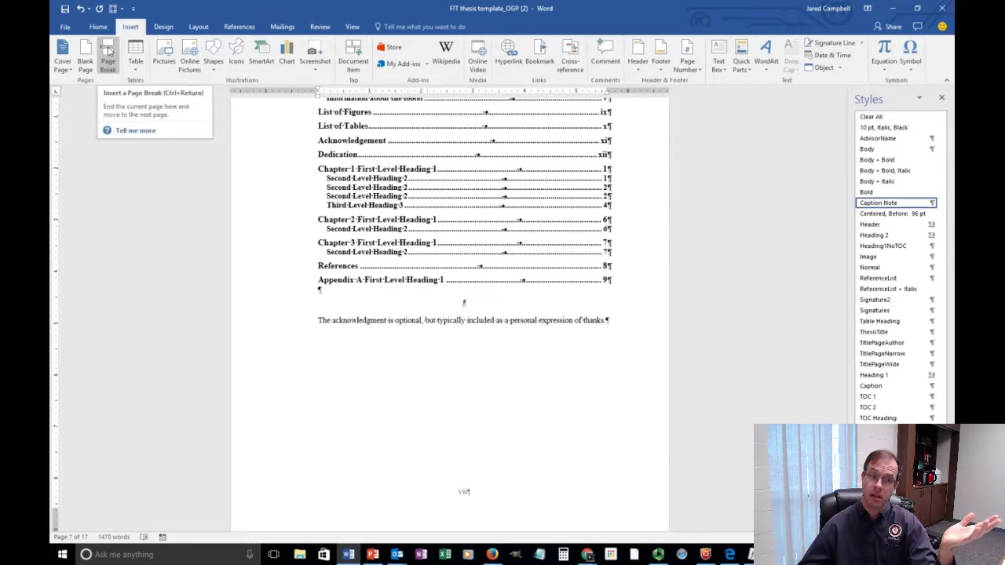
pyautogui.click(108, 51)
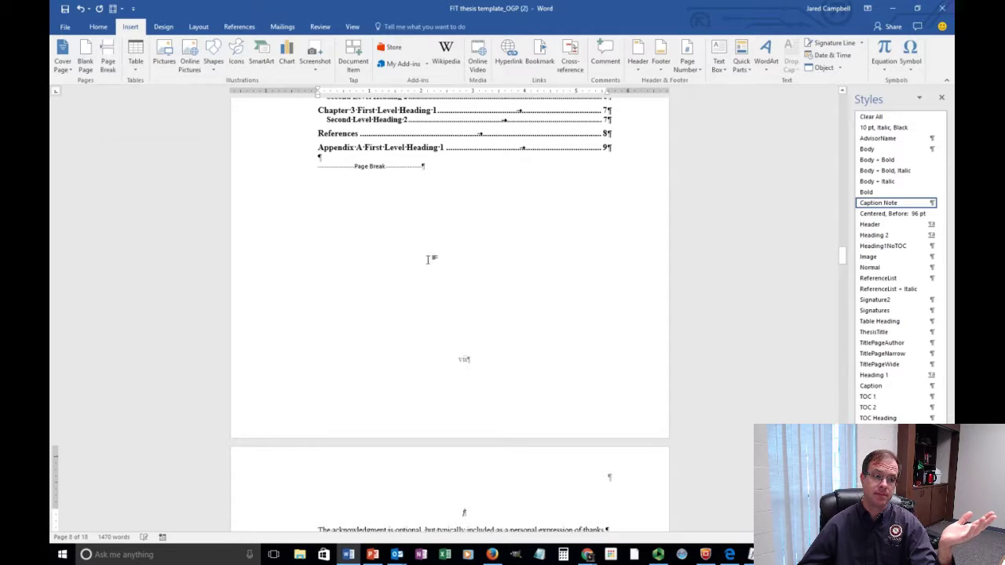
# - Insert a table of figures above the acknowledgment text, using the From template format and the Figure caption label
pyautogui.scroll(-3, 471, 291)
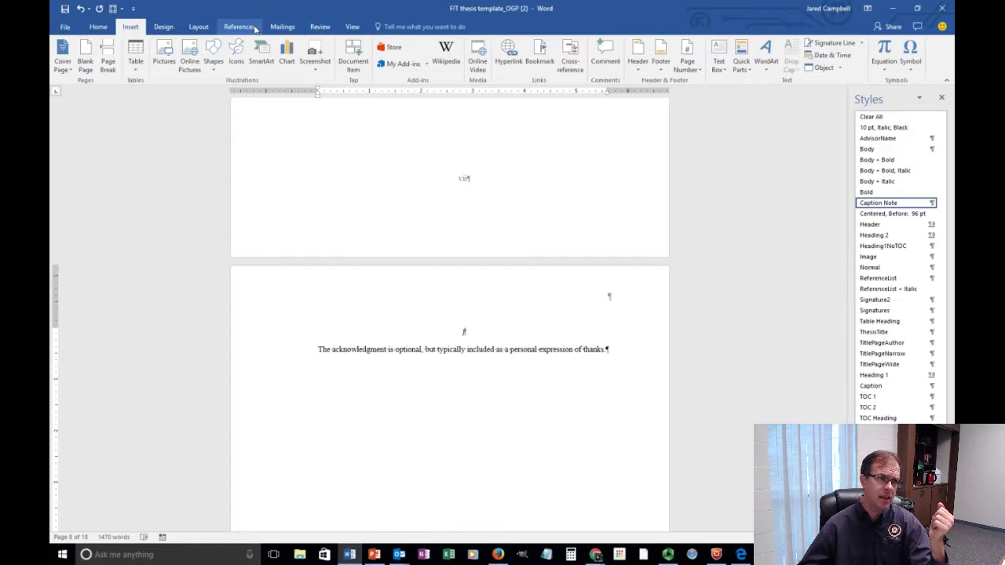
pyautogui.click(254, 29)
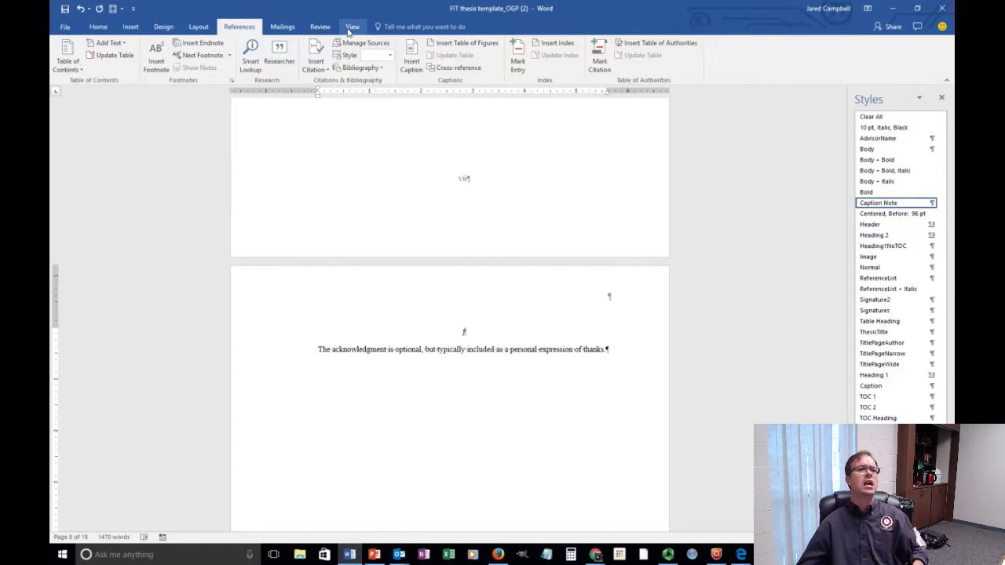
pyautogui.click(446, 42)
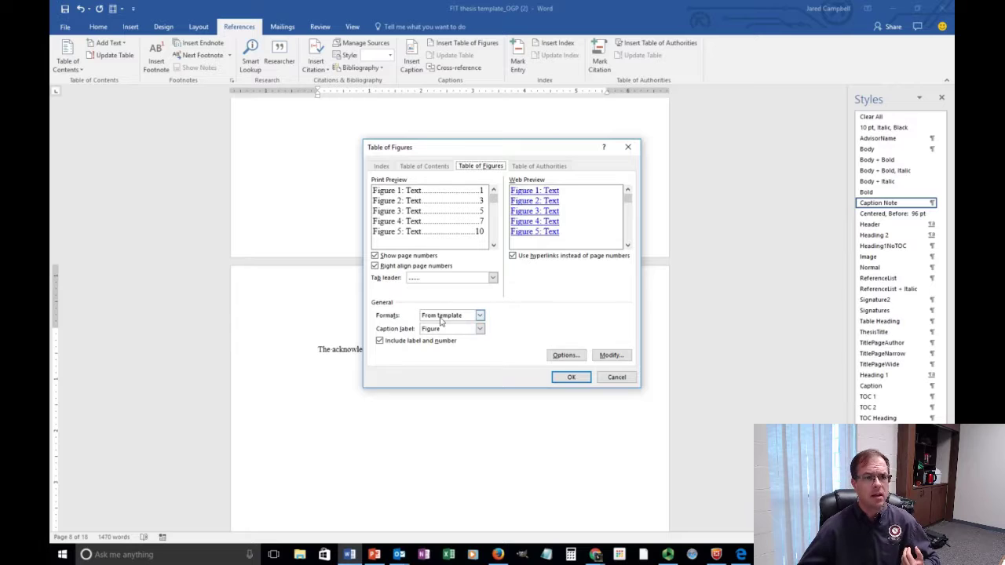
pyautogui.click(584, 379)
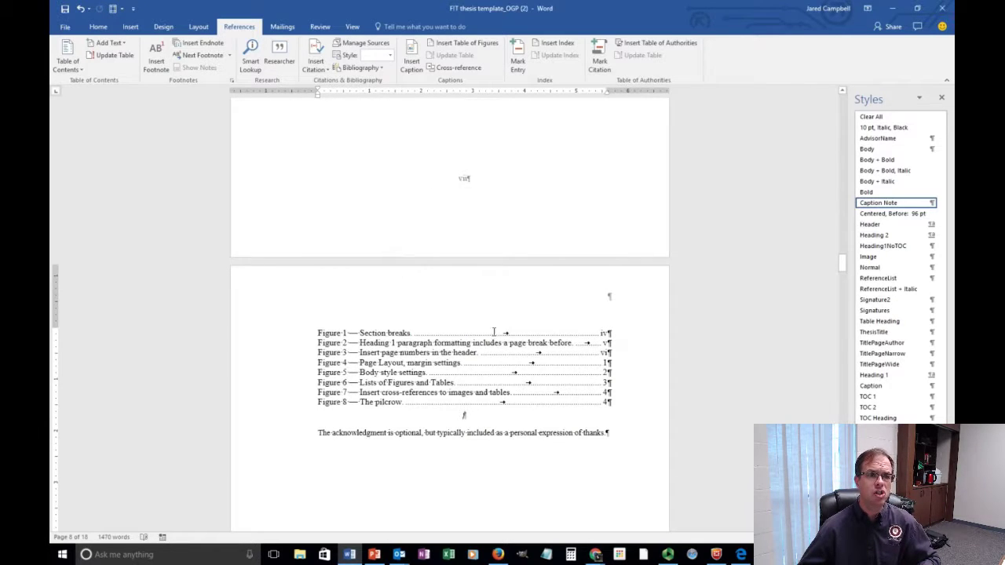
# - Add a new line above the first entry of the figures list and enter the title "Table of Figures"
pyautogui.click(447, 323)
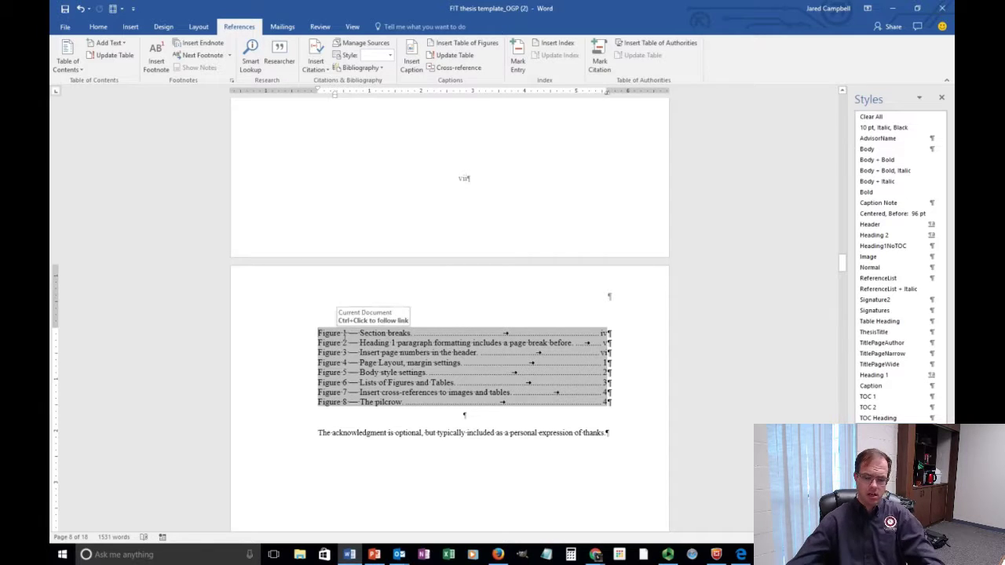
pyautogui.press('Return')
pyautogui.press('Up')
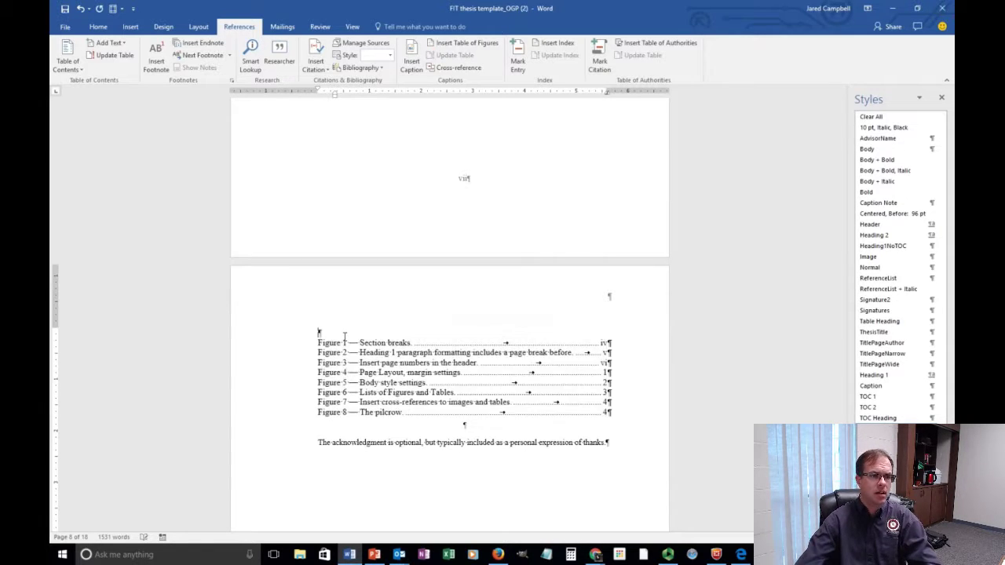
pyautogui.write('Tab')
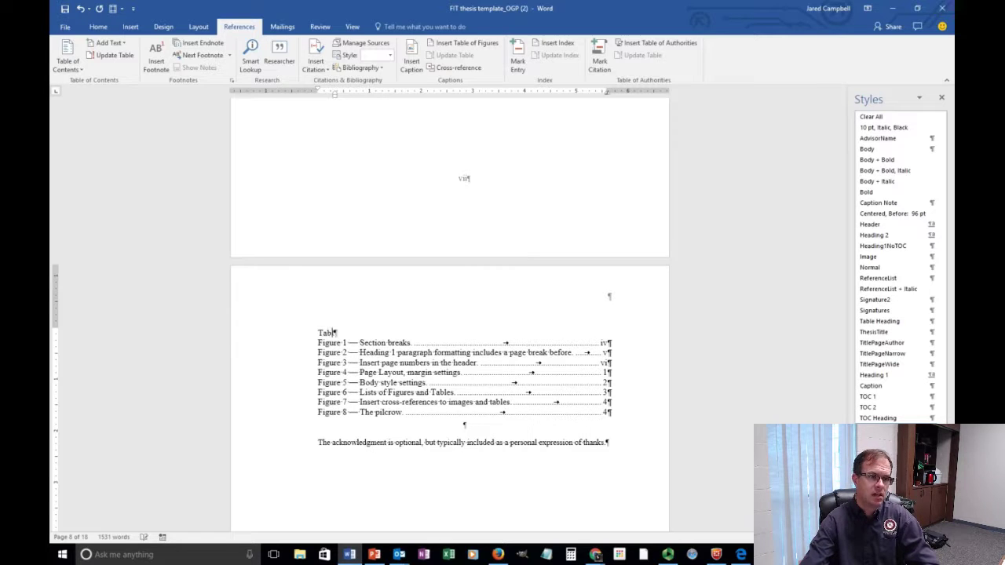
pyautogui.write('le of Figur')
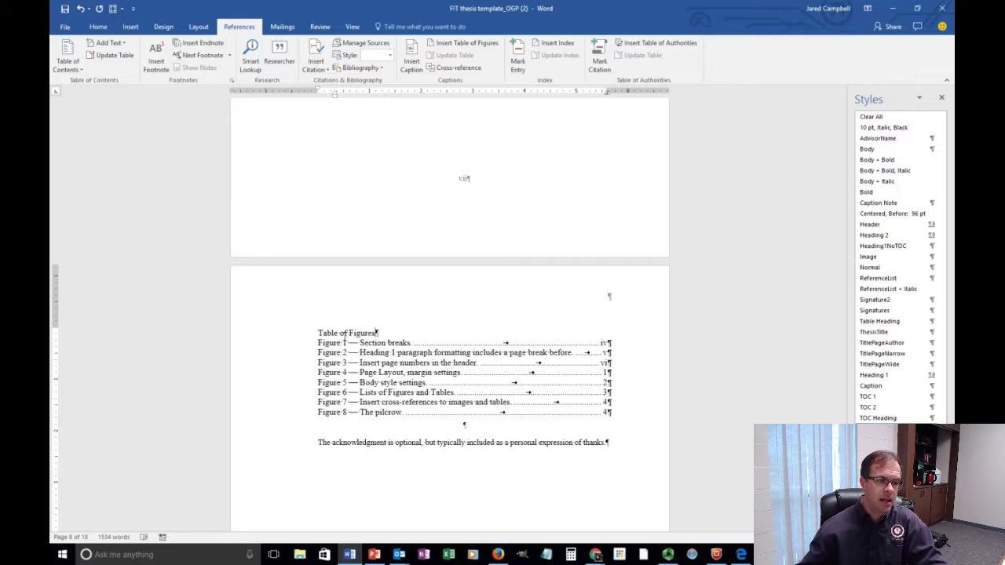
pyautogui.write('es')
# - Apply the Heading 1 style to the "Table of Figures" title
pyautogui.click(292, 333)
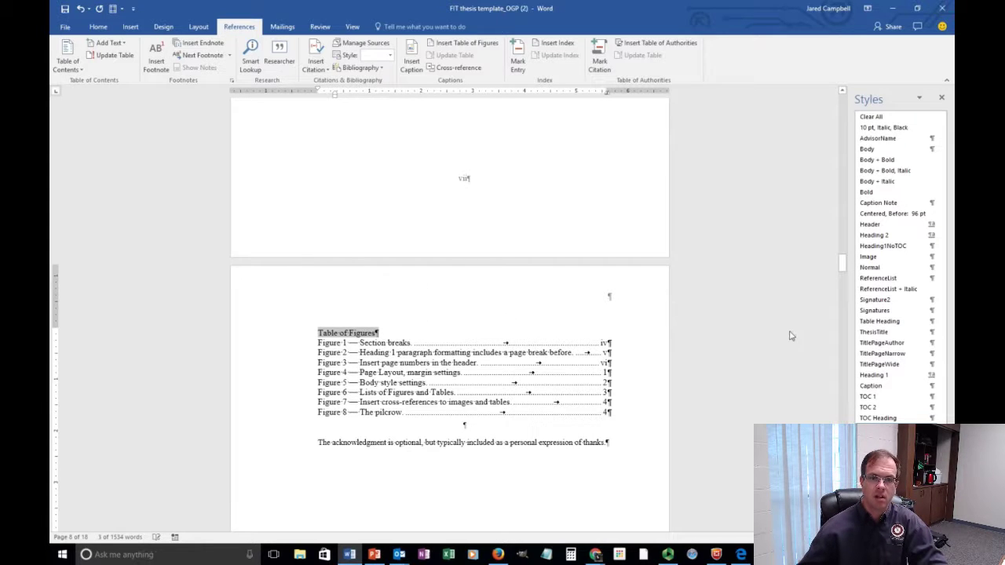
pyautogui.click(872, 376)
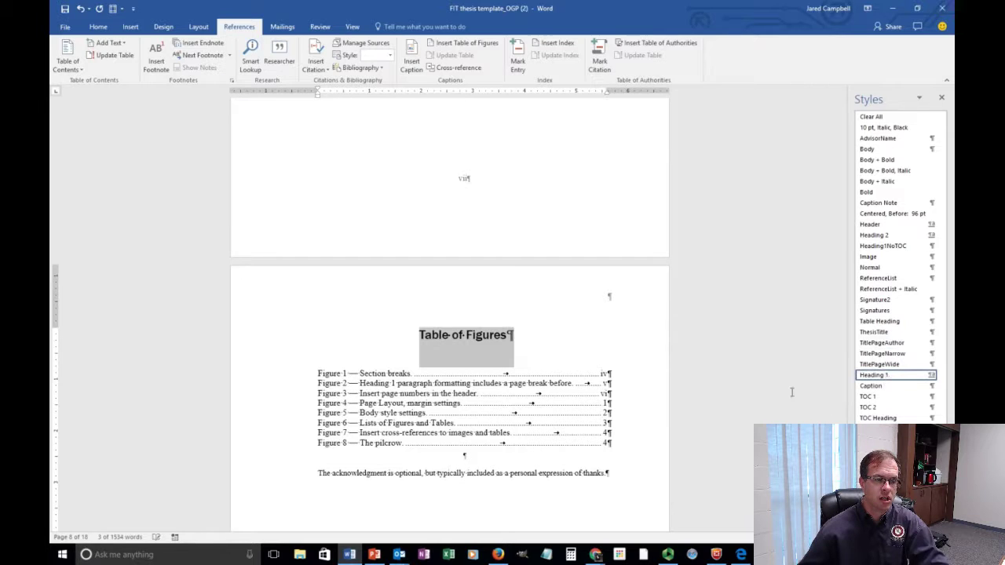
pyautogui.click(665, 358)
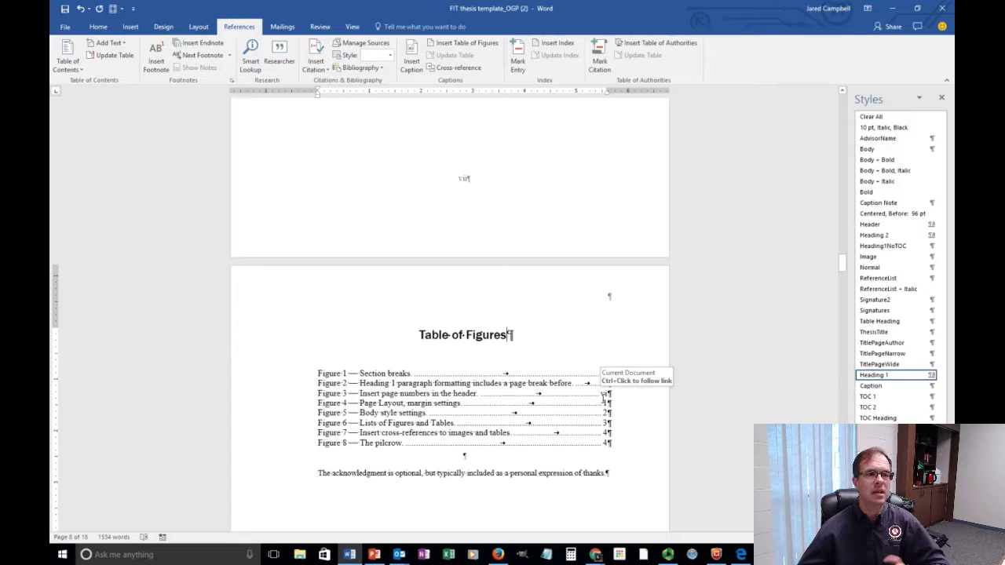
# - Delete the Figure 1 "Section breaks." caption under "Some interesting screen shots" and add an empty paragraph below the image
pyautogui.scroll(10, 605, 402)
pyautogui.scroll(10, 608, 412)
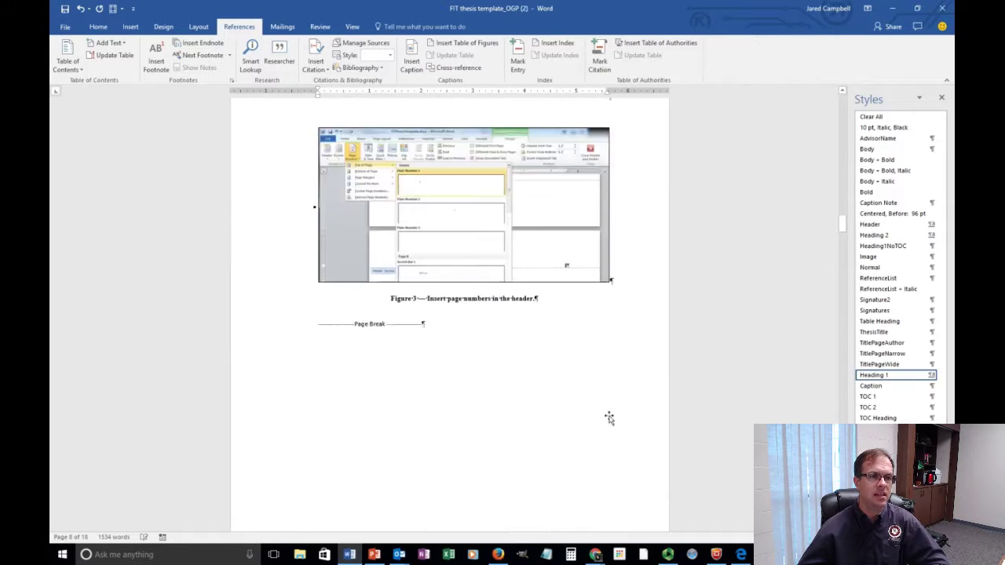
pyautogui.scroll(10, 611, 422)
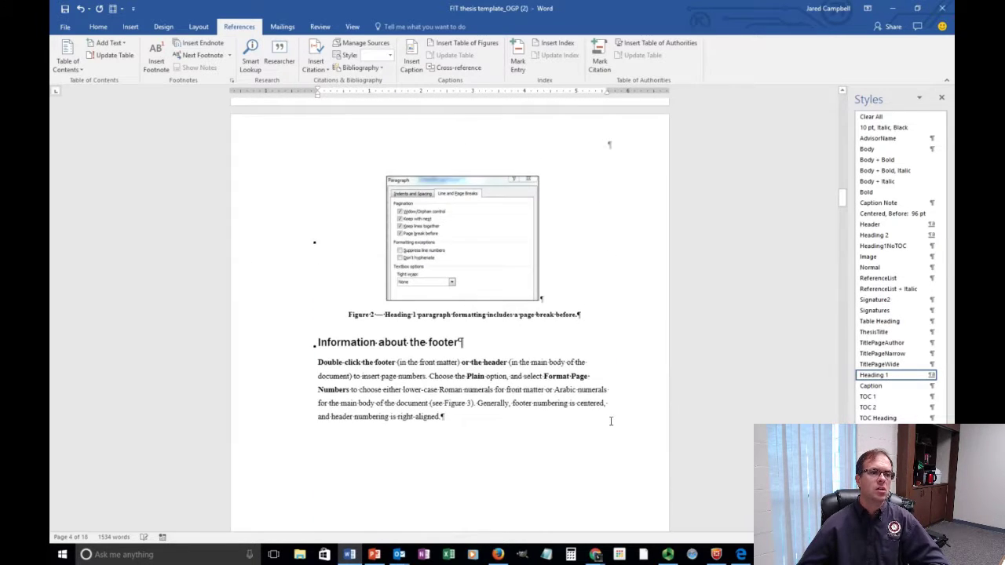
pyautogui.scroll(5, 609, 422)
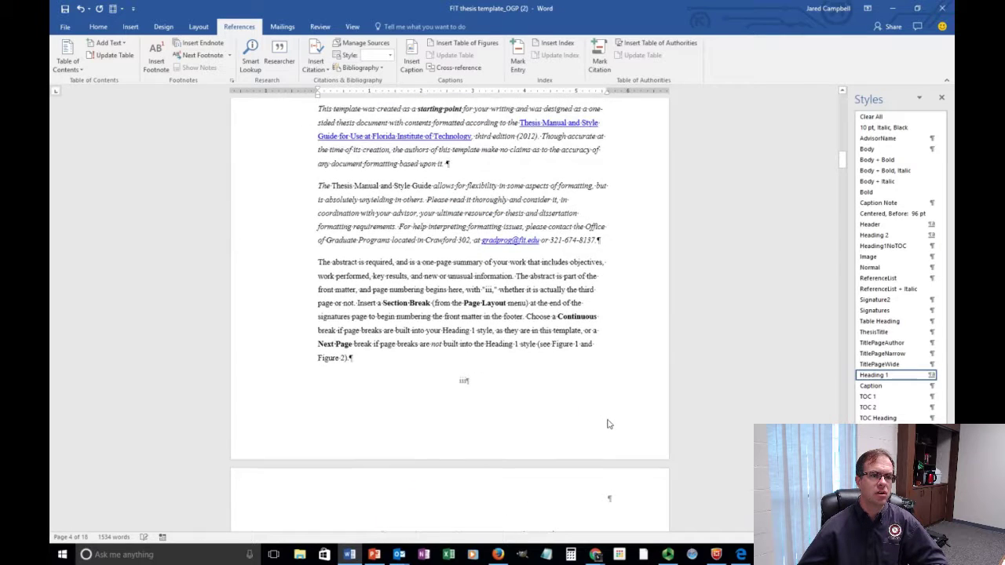
pyautogui.scroll(-5, 600, 416)
pyautogui.scroll(-1, 496, 333)
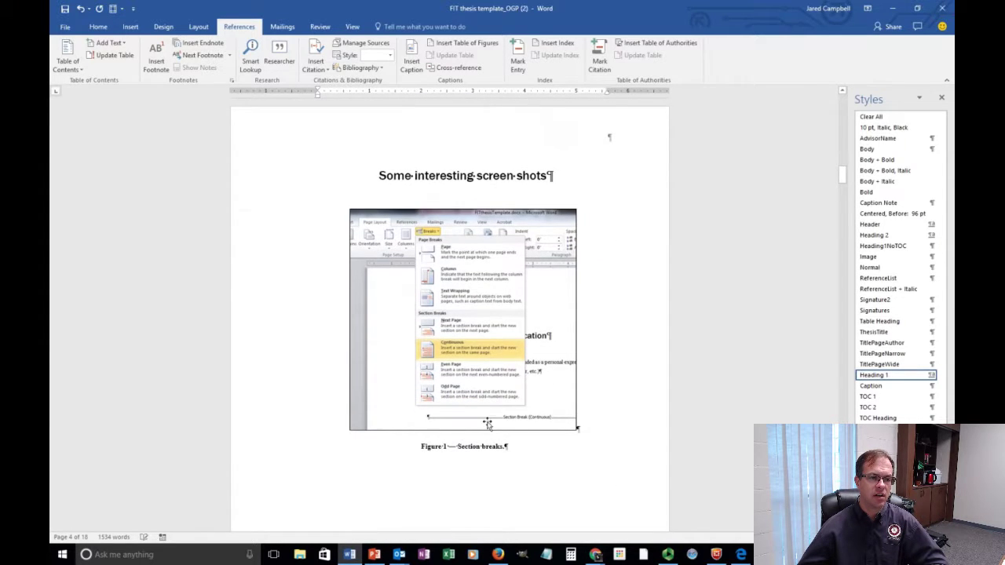
pyautogui.click(438, 449)
pyautogui.click(416, 447)
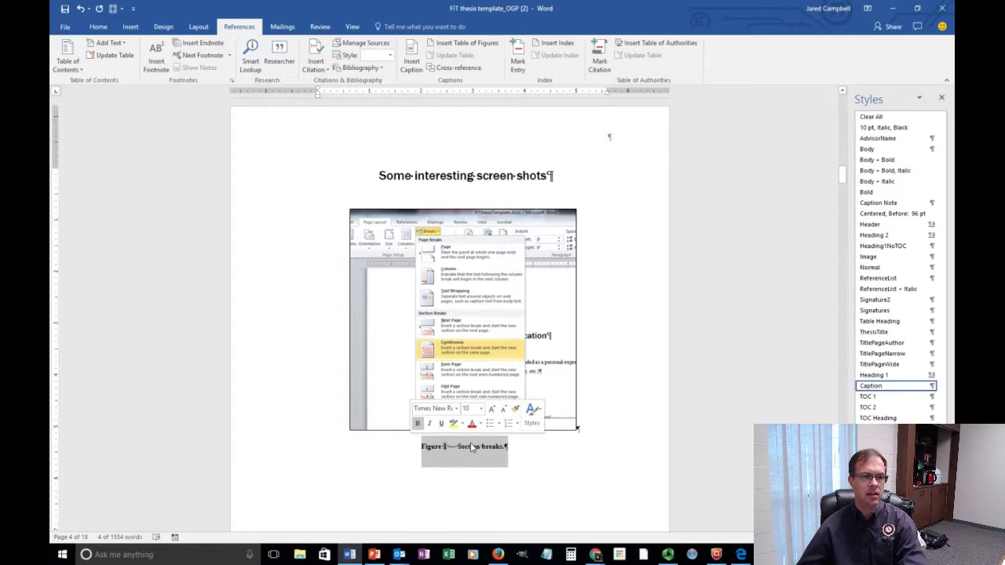
pyautogui.press('Delete')
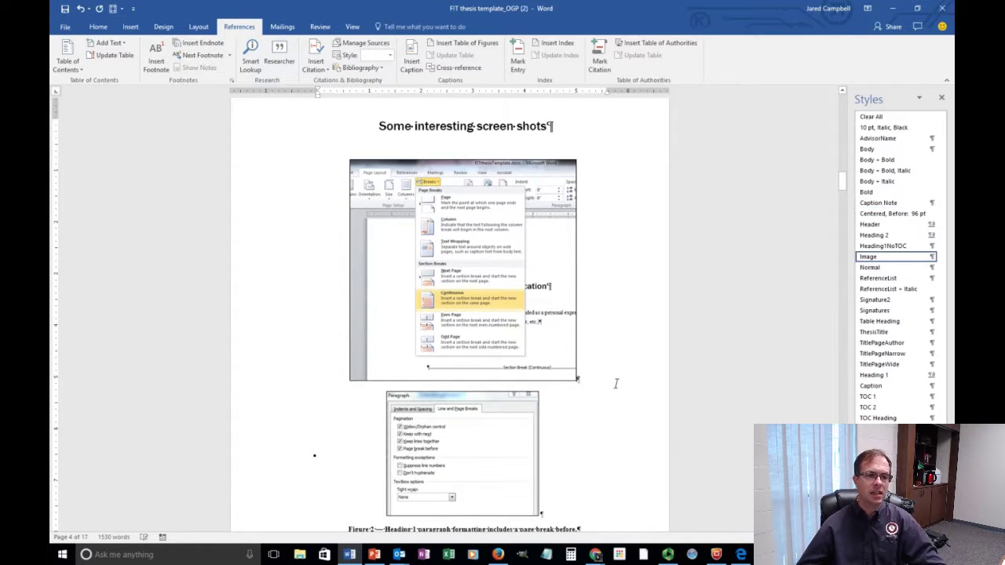
pyautogui.press('Return')
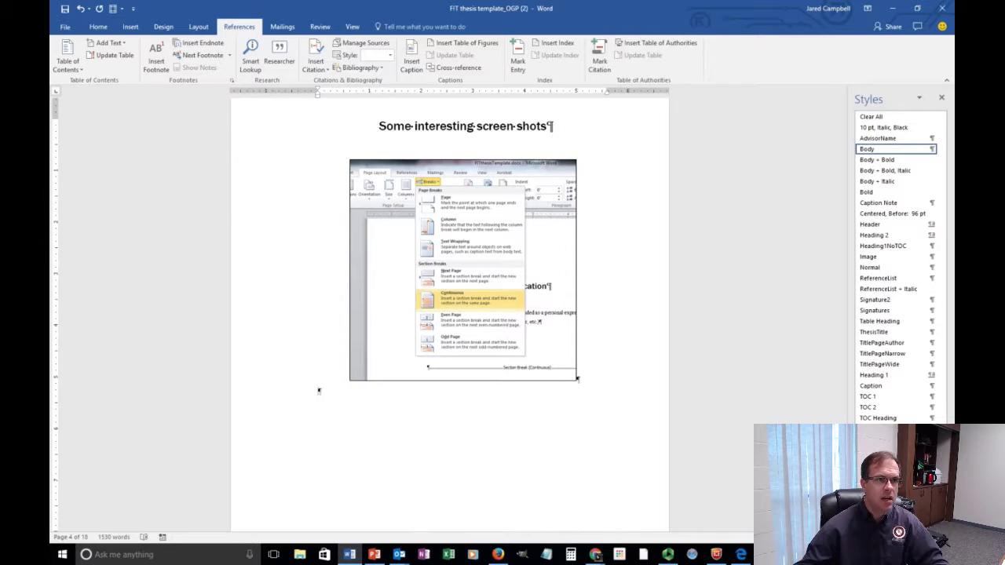
# - Insert the caption "Figure 1 Interesting screen shot 1" below the first image, using the Figure label
pyautogui.click(413, 72)
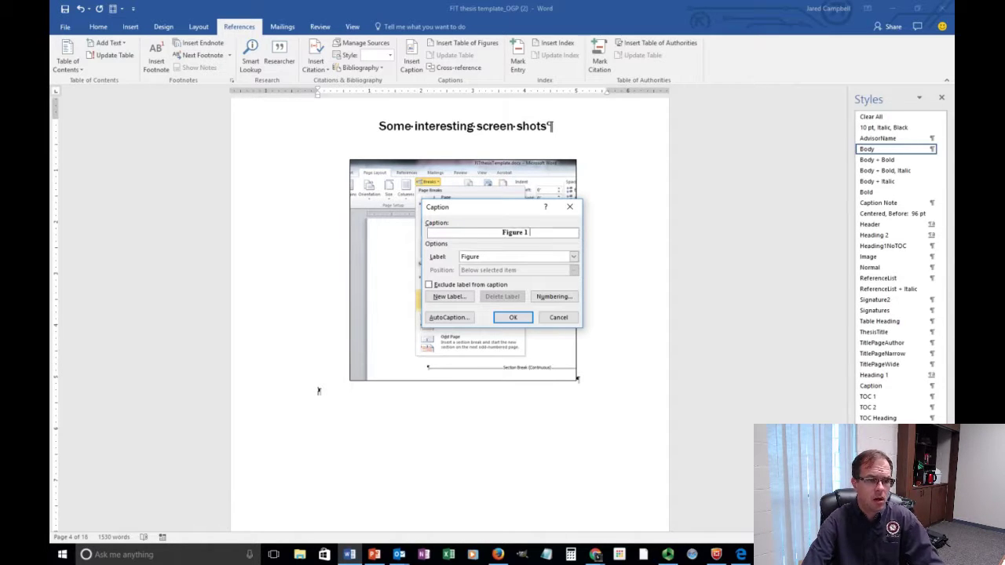
pyautogui.write('In')
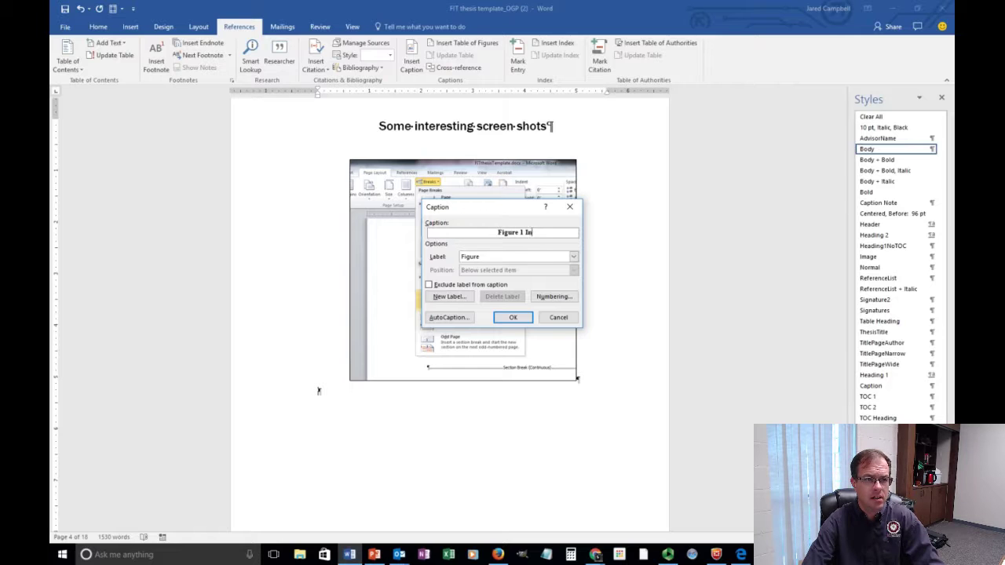
pyautogui.write('teresting screen shot 1')
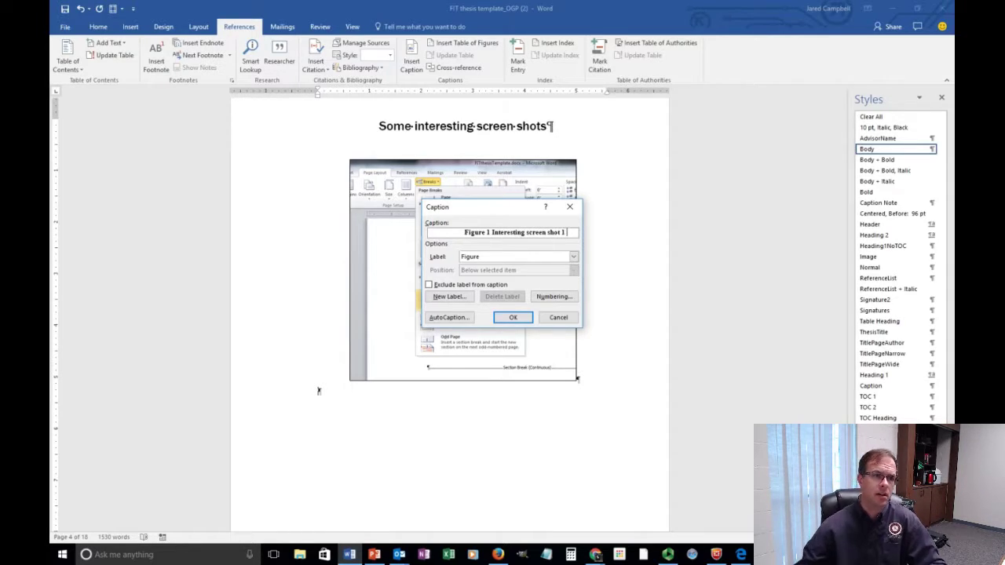
pyautogui.click(573, 257)
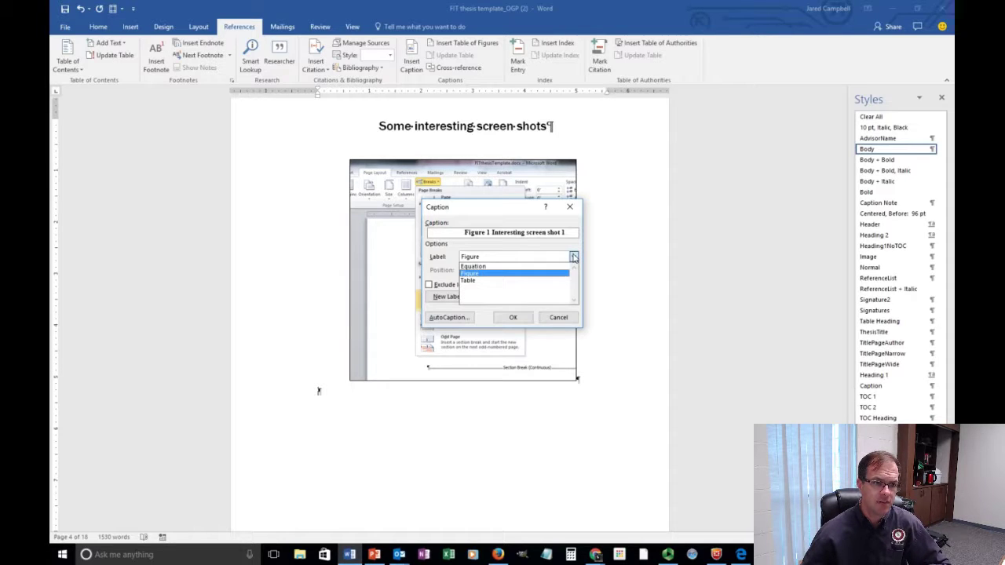
pyautogui.click(533, 274)
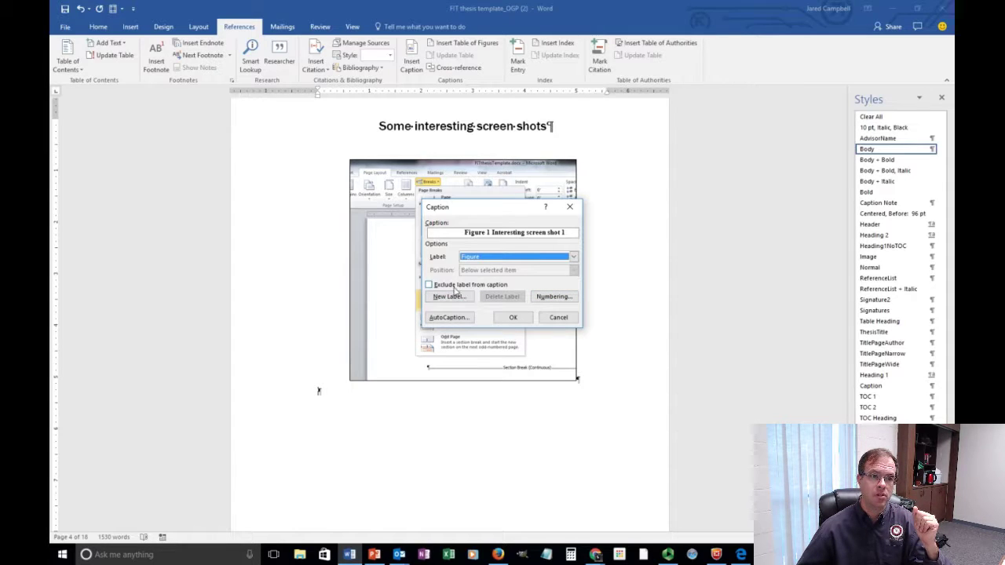
pyautogui.click(513, 317)
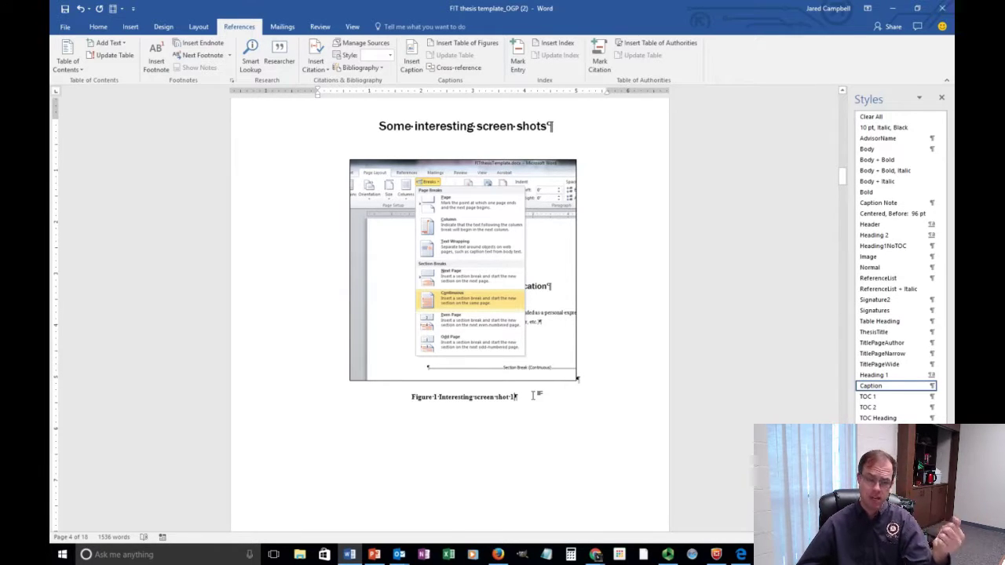
pyautogui.scroll(-3, 535, 396)
pyautogui.scroll(-8, 535, 396)
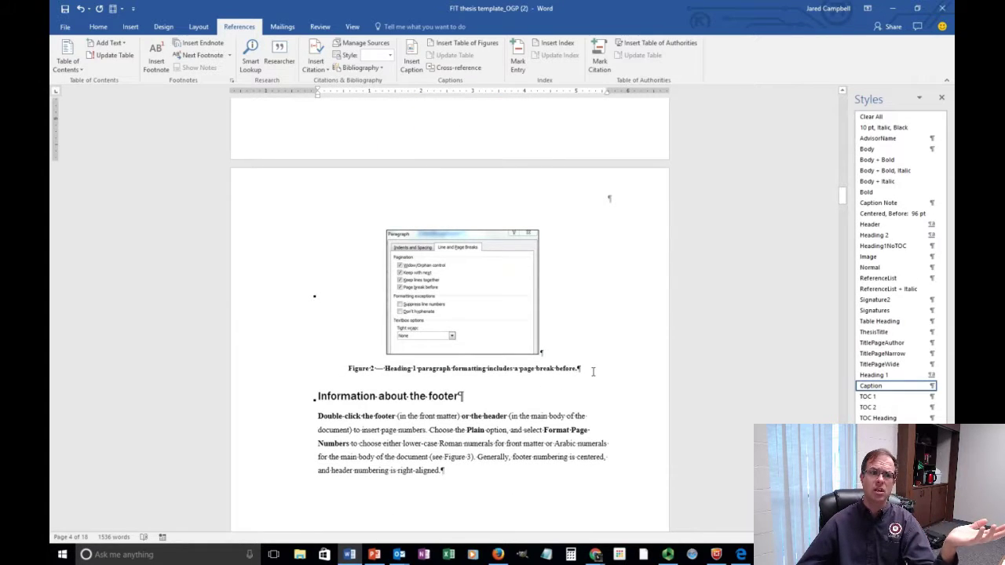
pyautogui.moveTo(593, 372); pyautogui.dragTo(348, 369)
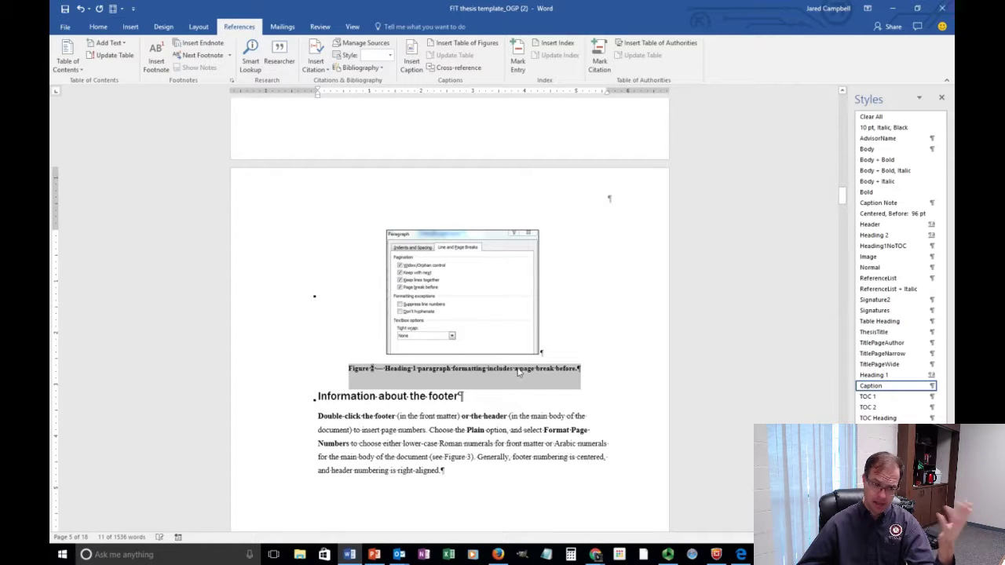
pyautogui.click(411, 63)
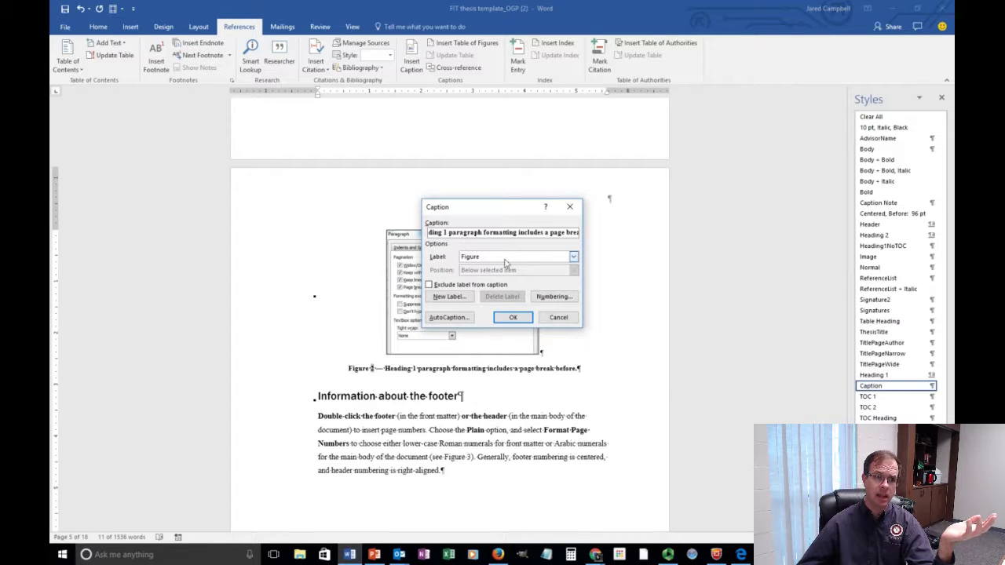
pyautogui.click(559, 318)
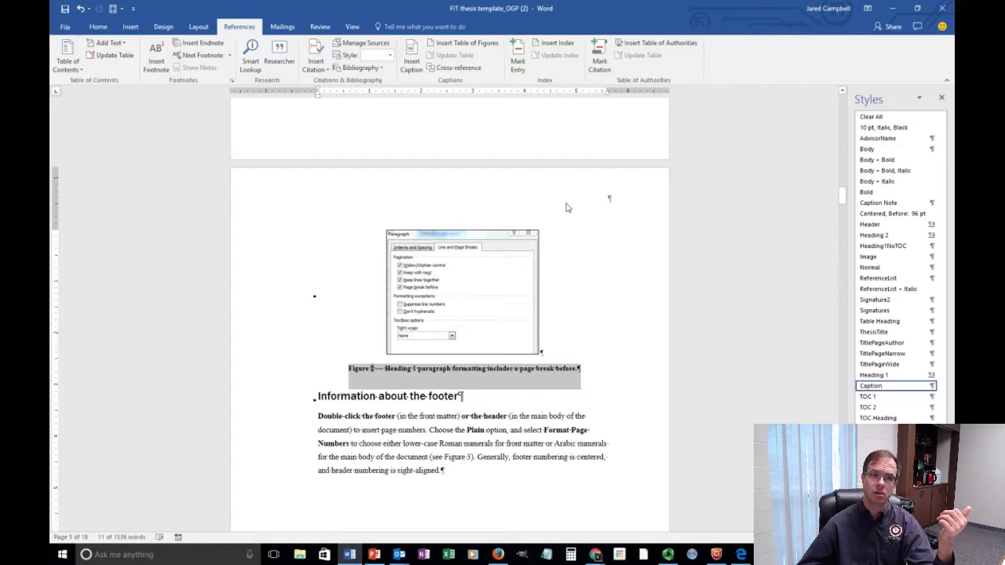
# - Update the entire Table of Figures so its first entry uses the new "Interesting screen shot 1" caption
pyautogui.scroll(-10, 566, 208)
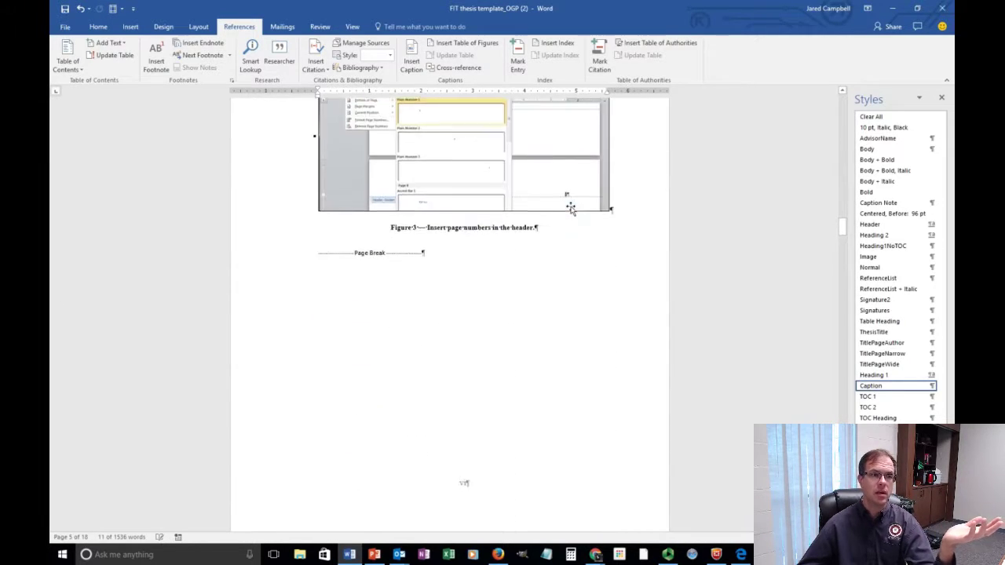
pyautogui.scroll(-8, 522, 250)
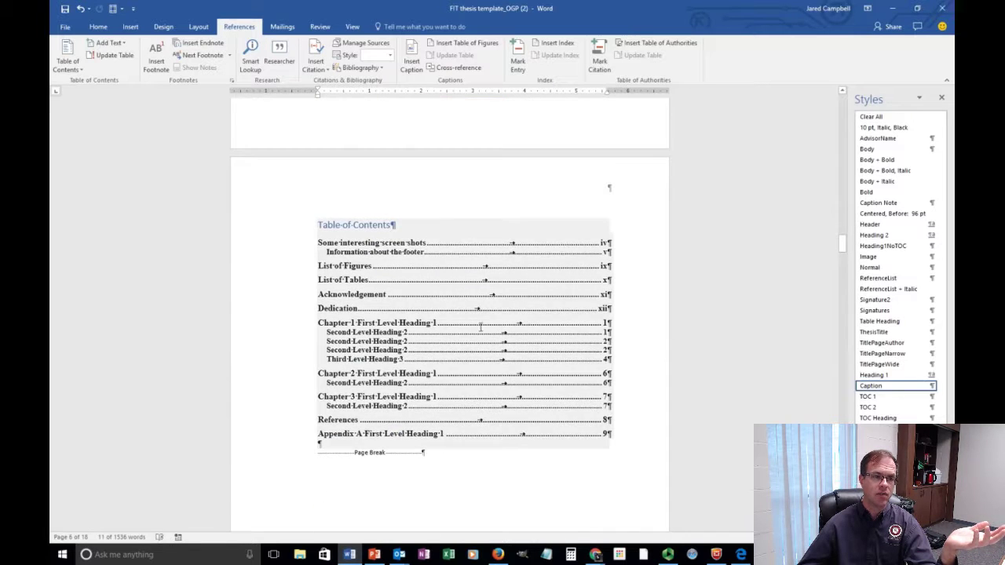
pyautogui.scroll(-10, 481, 327)
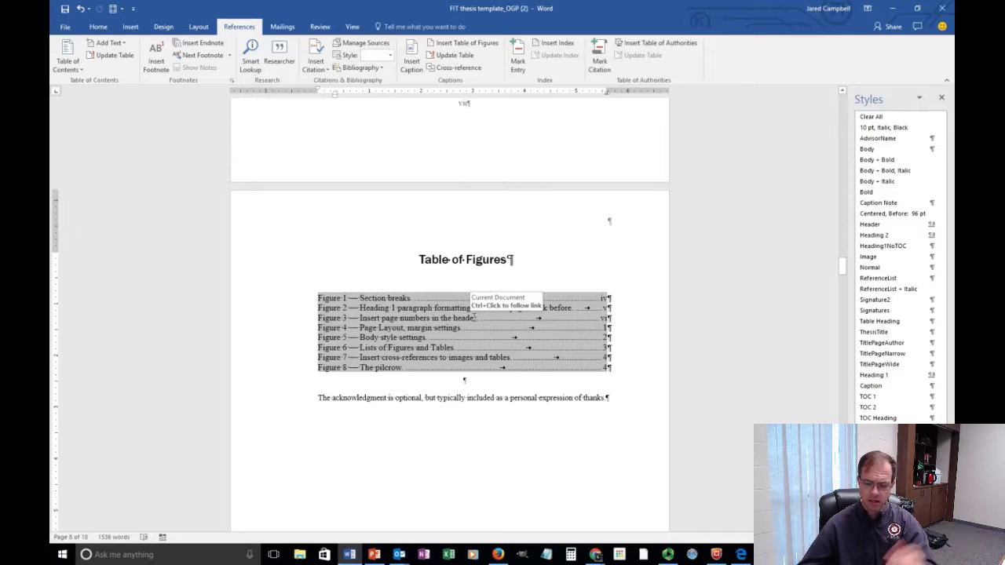
pyautogui.click(464, 56)
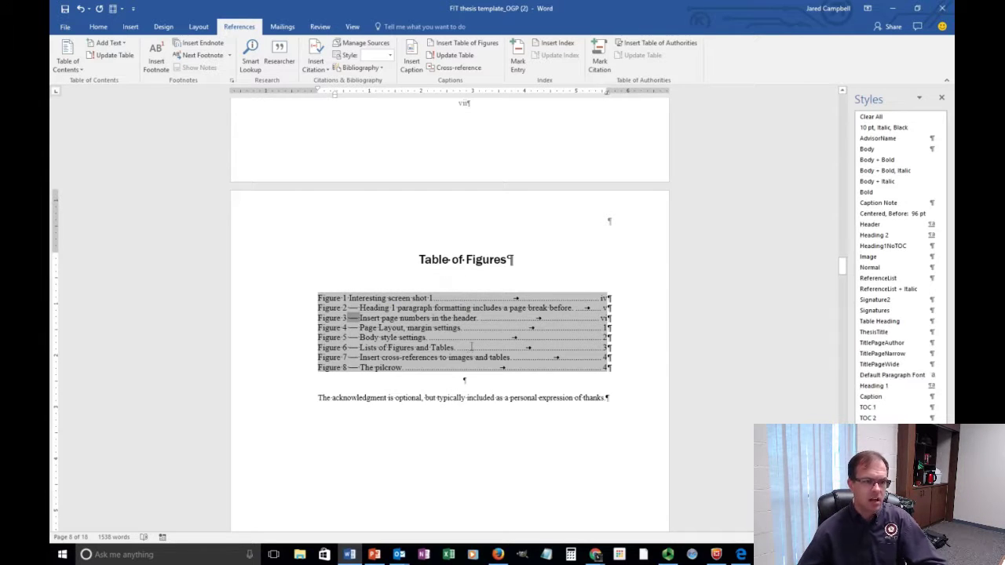
# - Insert an em dash between "Figure 1" and "Interesting screen shot 1" in the first image's caption, matching the other captions
pyautogui.scroll(2, 473, 336)
pyautogui.scroll(16, 476, 336)
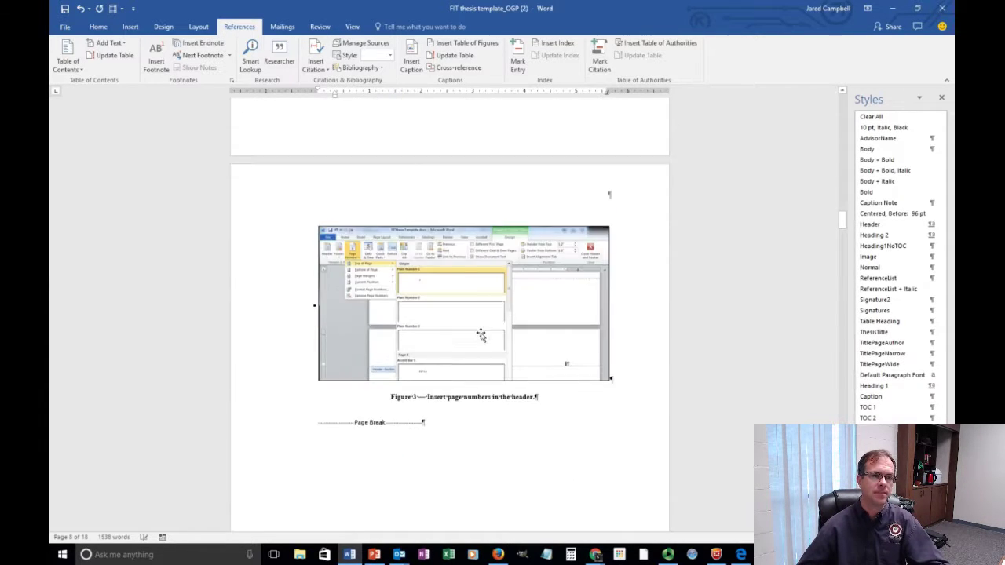
pyautogui.scroll(20, 482, 335)
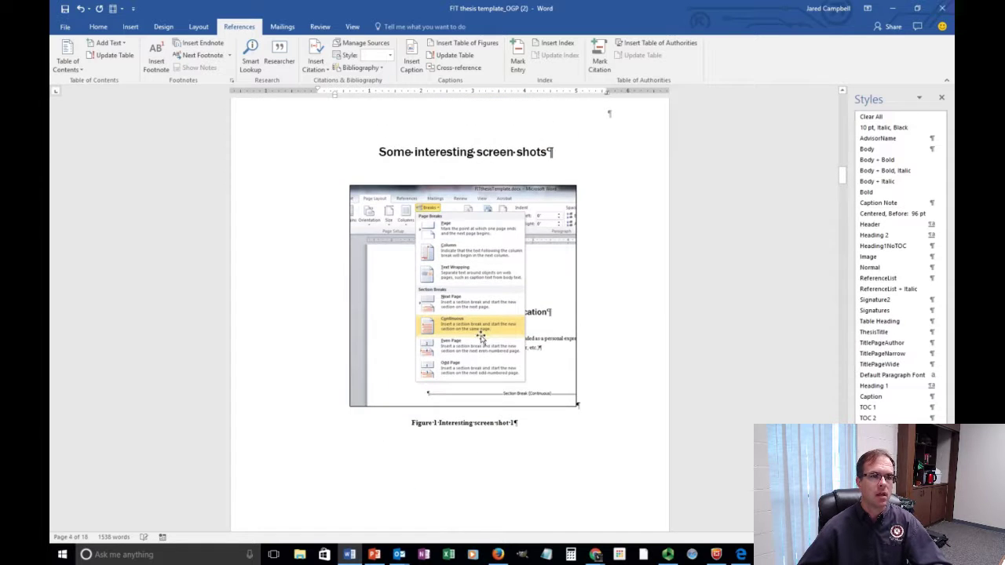
pyautogui.doubleClick(457, 429)
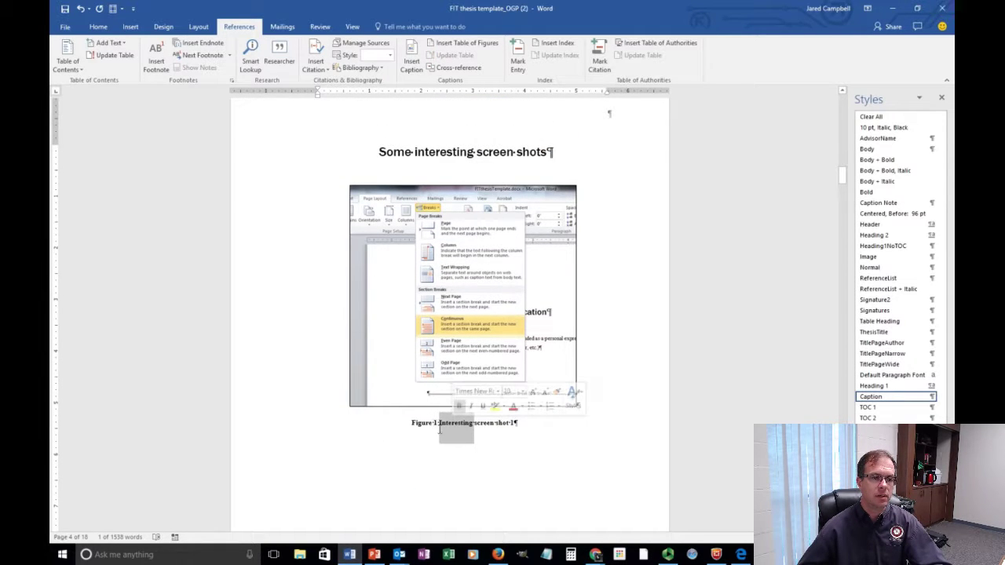
pyautogui.scroll(-5, 435, 433)
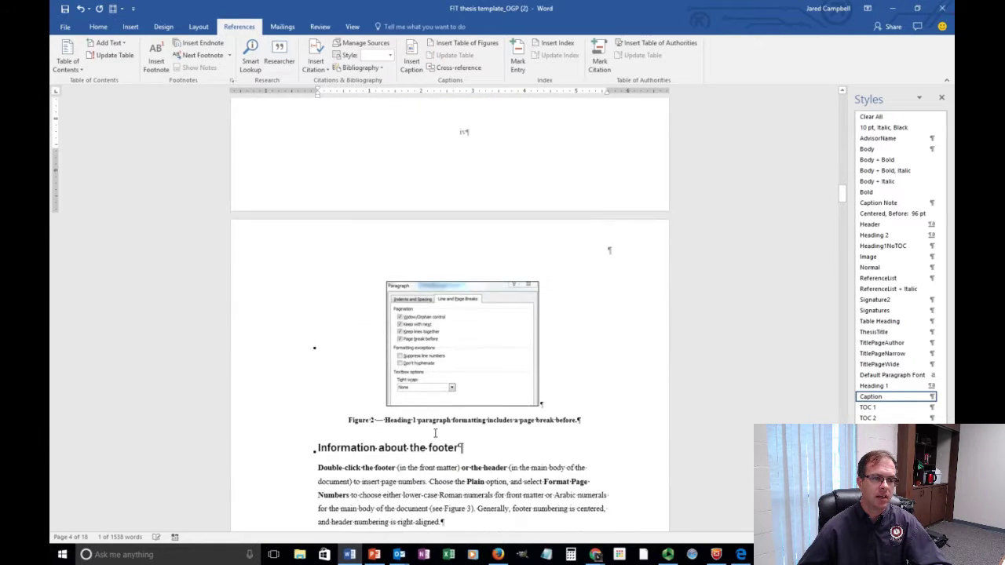
pyautogui.scroll(4, 437, 408)
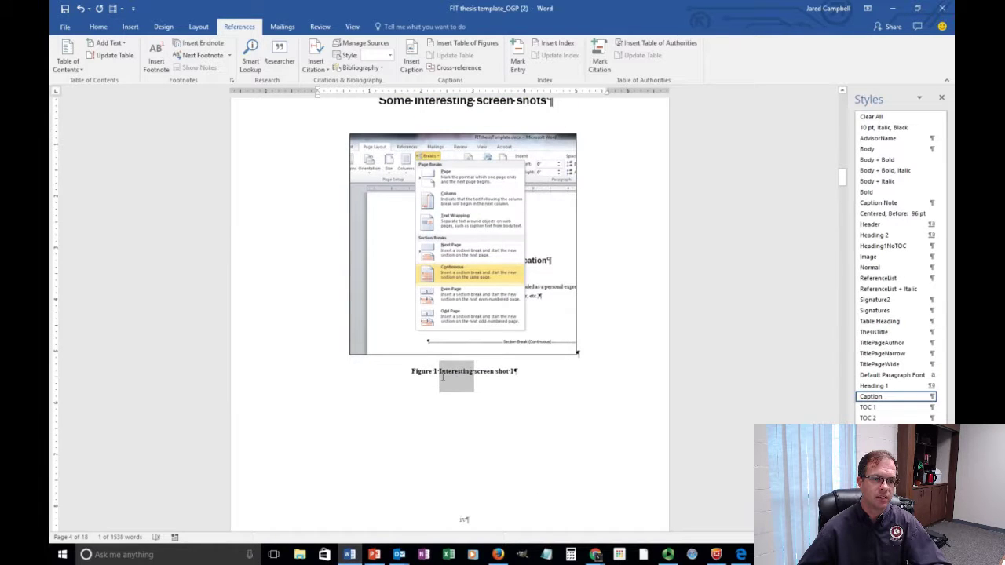
pyautogui.click(442, 377)
pyautogui.write('—')
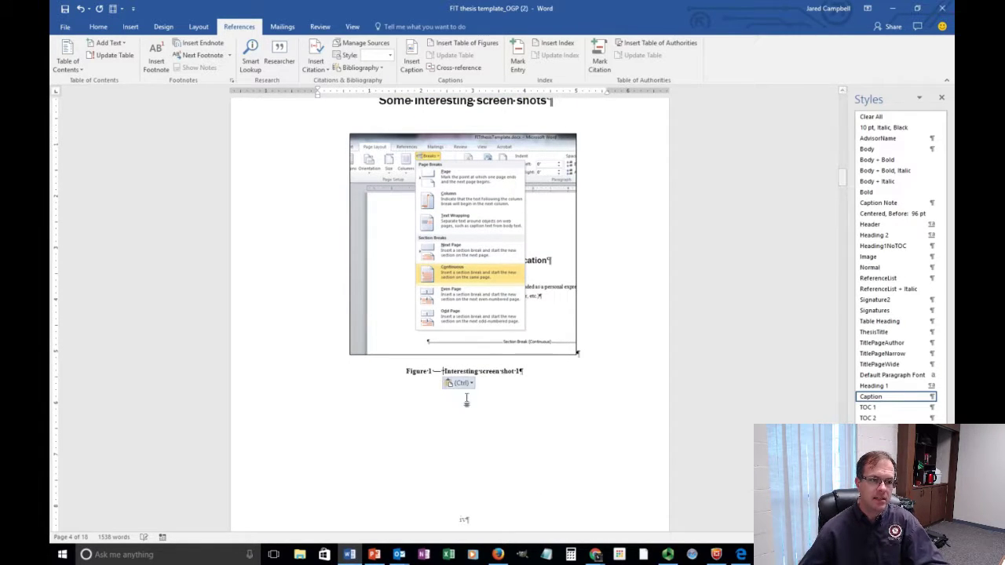
# - Update the entire Table of Figures again to pick up the em dash added to the Figure 1 caption
pyautogui.scroll(-20, 538, 404)
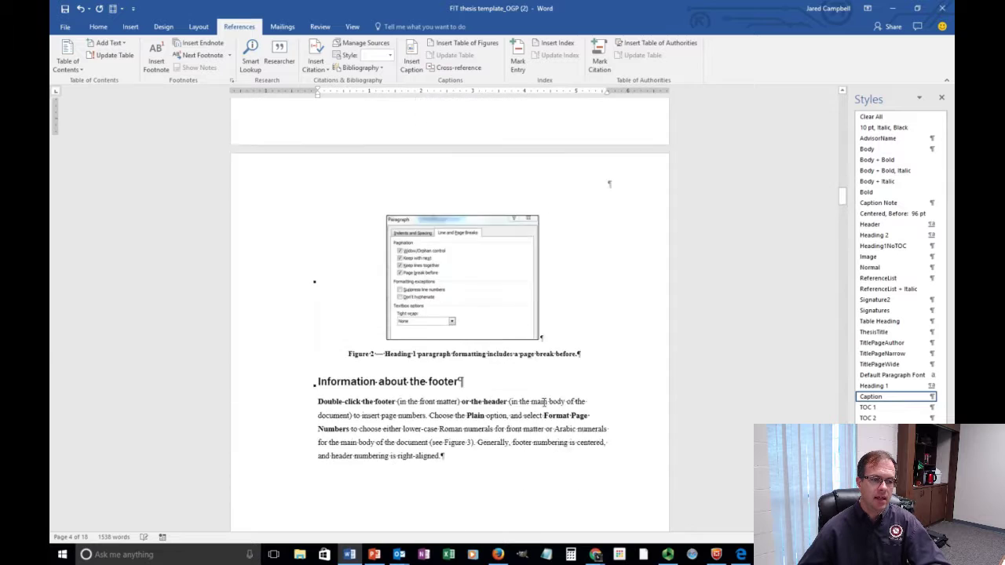
pyautogui.scroll(-15, 544, 402)
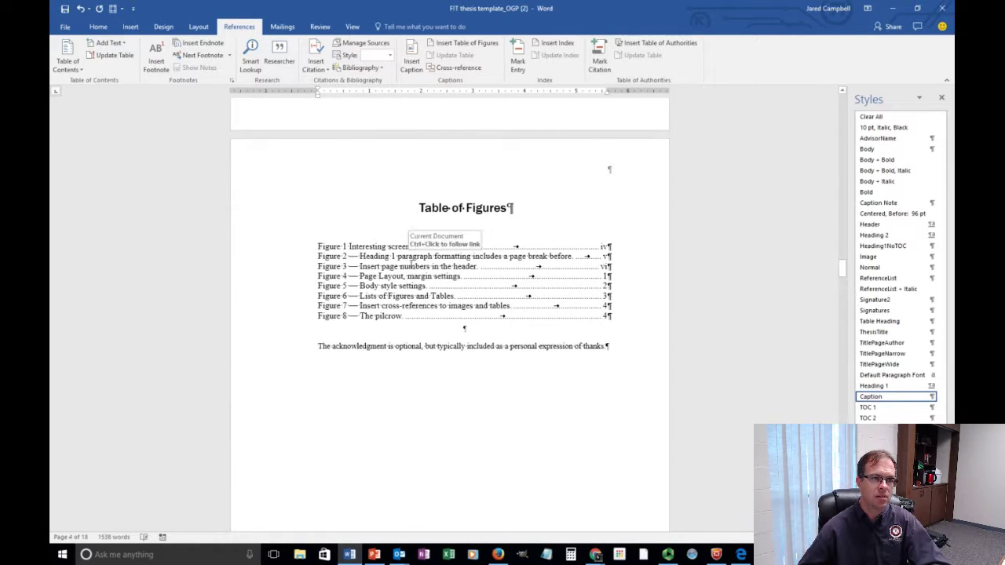
pyautogui.doubleClick(415, 256)
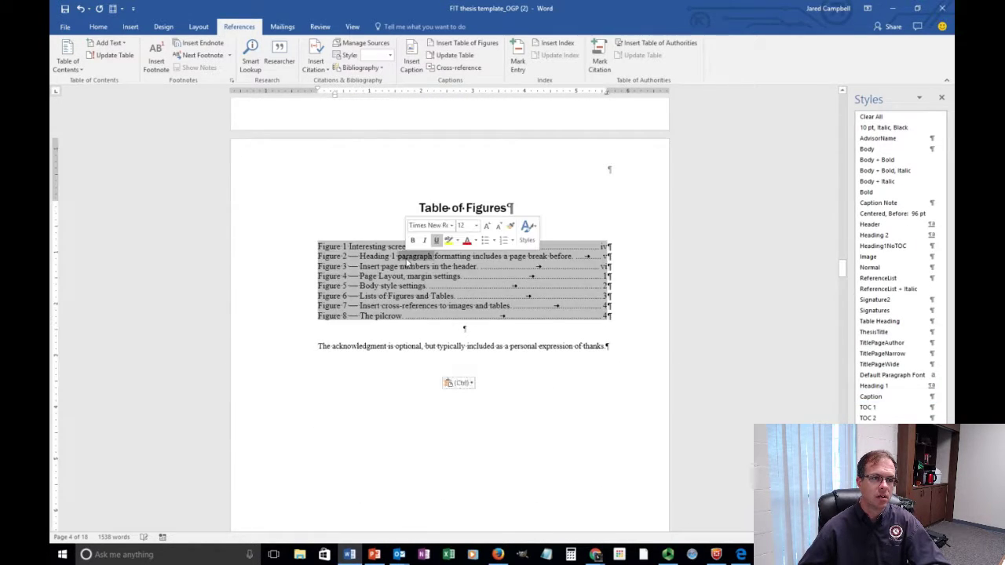
pyautogui.click(467, 56)
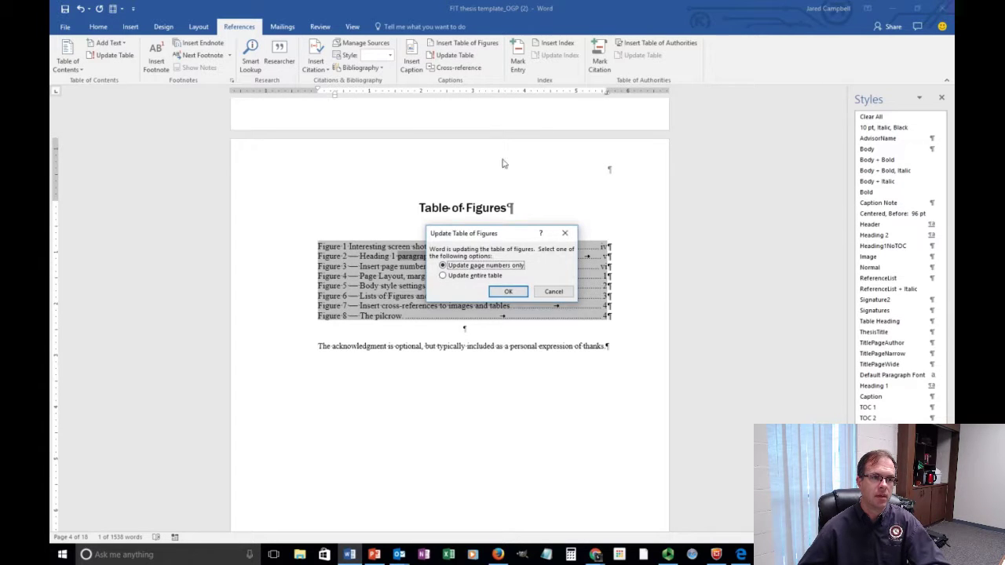
pyautogui.click(471, 277)
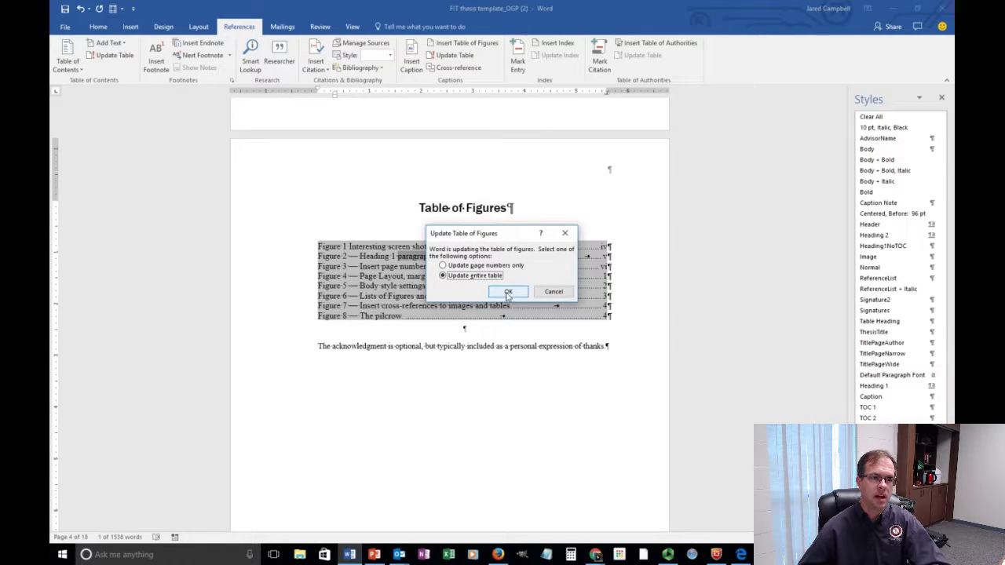
pyautogui.click(507, 292)
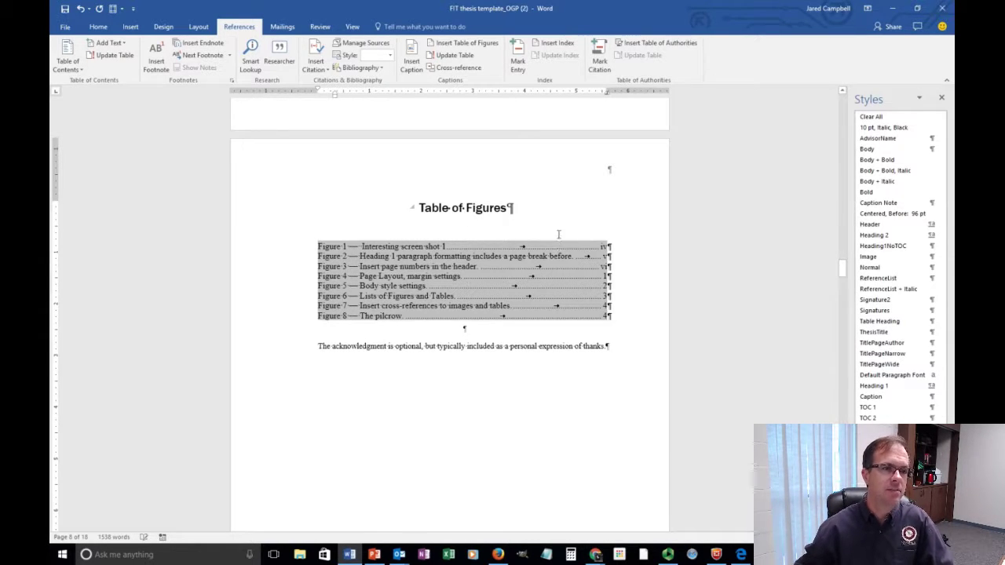
# - Add two empty paragraphs below the acknowledgment sentence and insert an indented two-column index with template formatting there
pyautogui.click(500, 457)
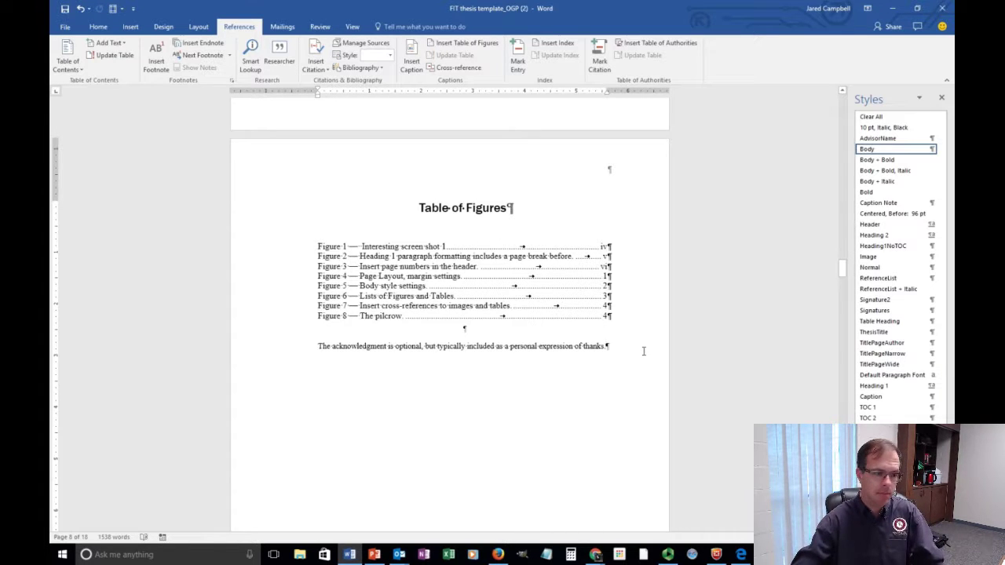
pyautogui.press('Return')
pyautogui.press('Return')
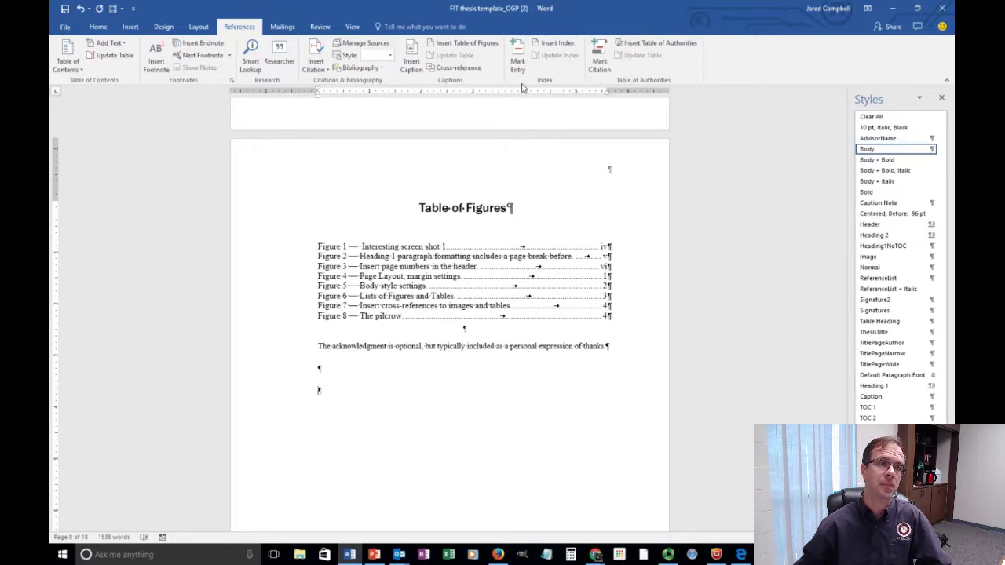
pyautogui.click(556, 46)
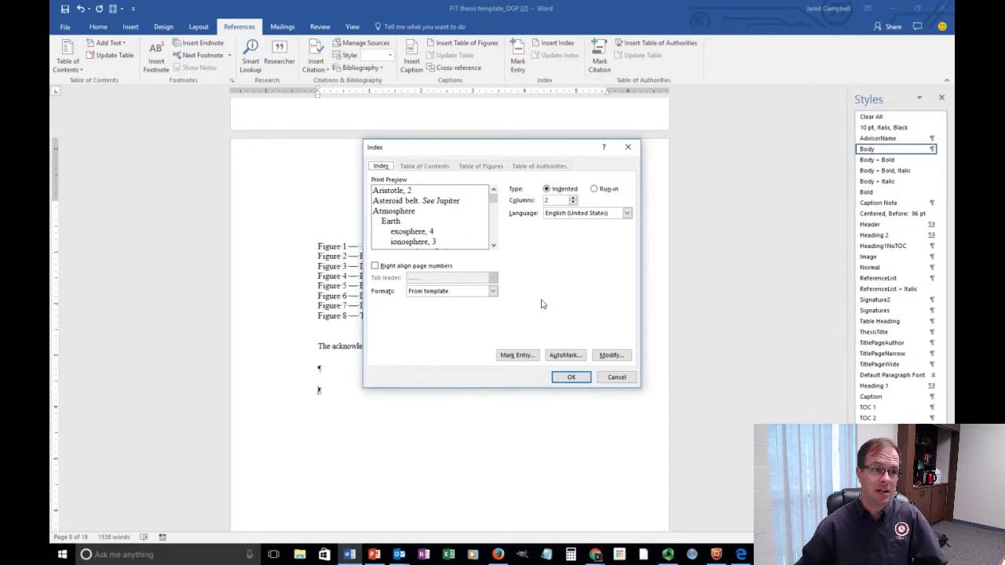
pyautogui.click(570, 377)
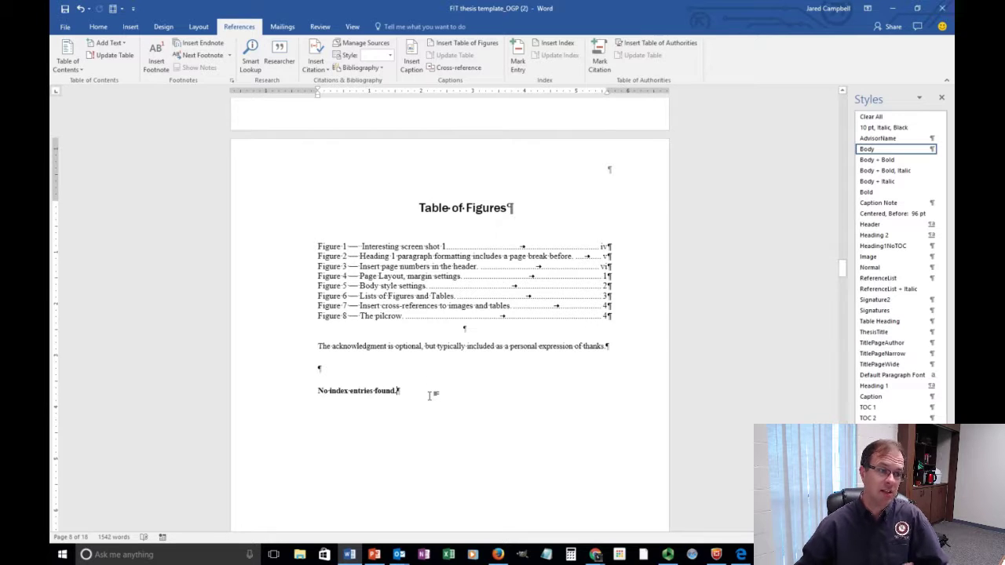
# - Delete the index line inserted below the acknowledgment sentence
pyautogui.click(281, 385)
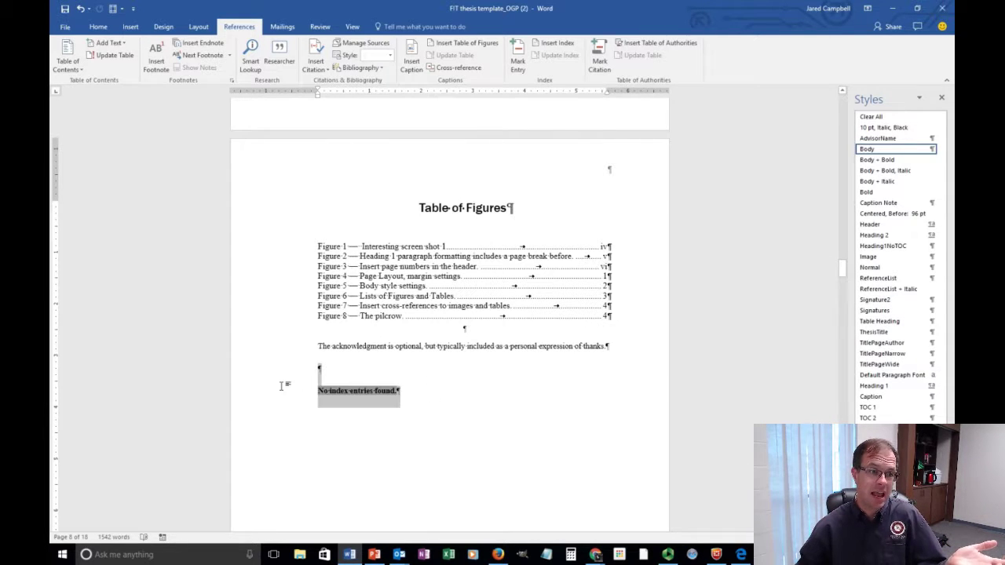
pyautogui.moveTo(428, 402); pyautogui.dragTo(327, 395)
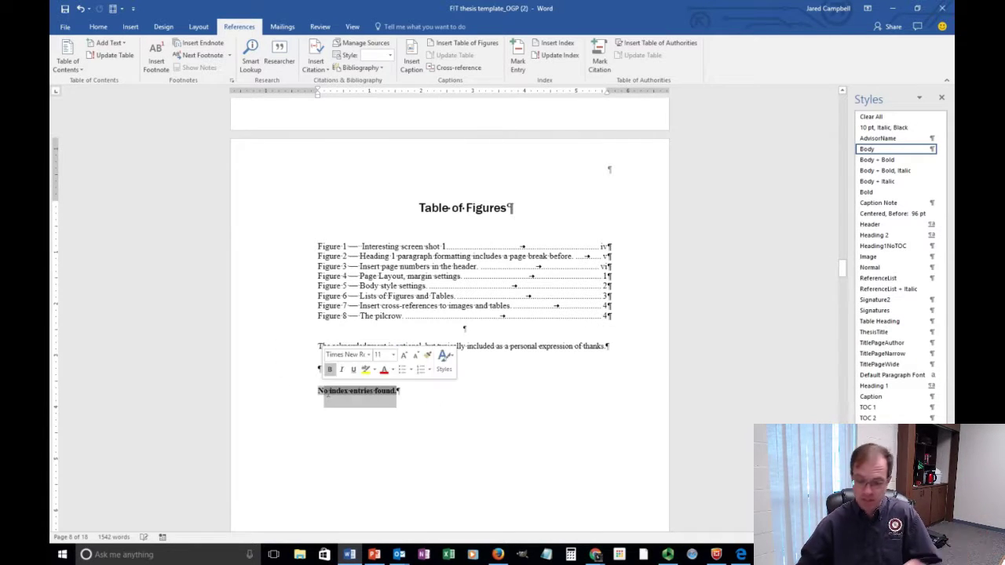
pyautogui.moveTo(466, 403); pyautogui.dragTo(220, 400)
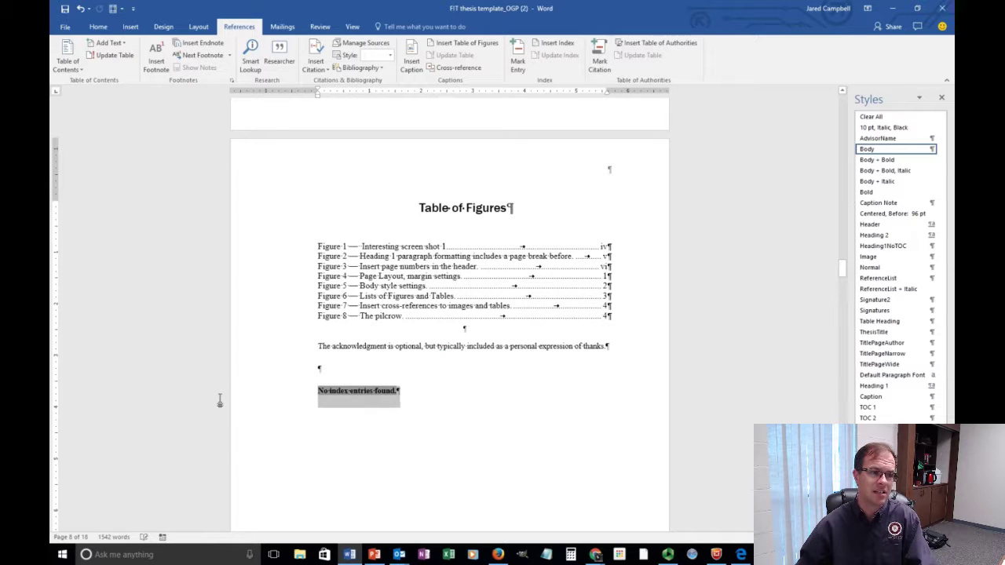
pyautogui.press('Delete')
# - Mark the bold text "Double-click the footer" under "Information about the footer" as a main index entry for the current page
pyautogui.scroll(-4, 330, 399)
pyautogui.scroll(8, 528, 402)
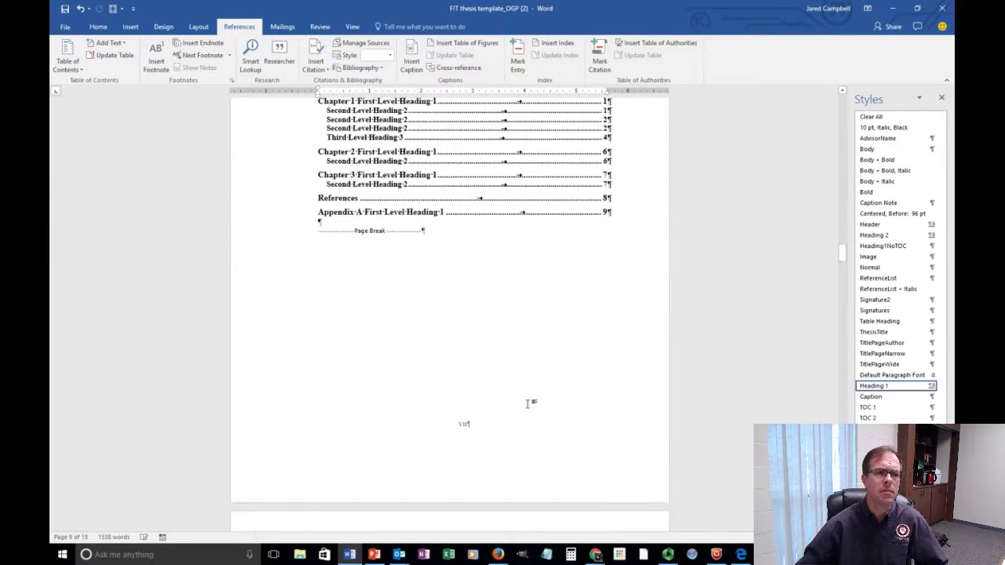
pyautogui.scroll(-15, 528, 404)
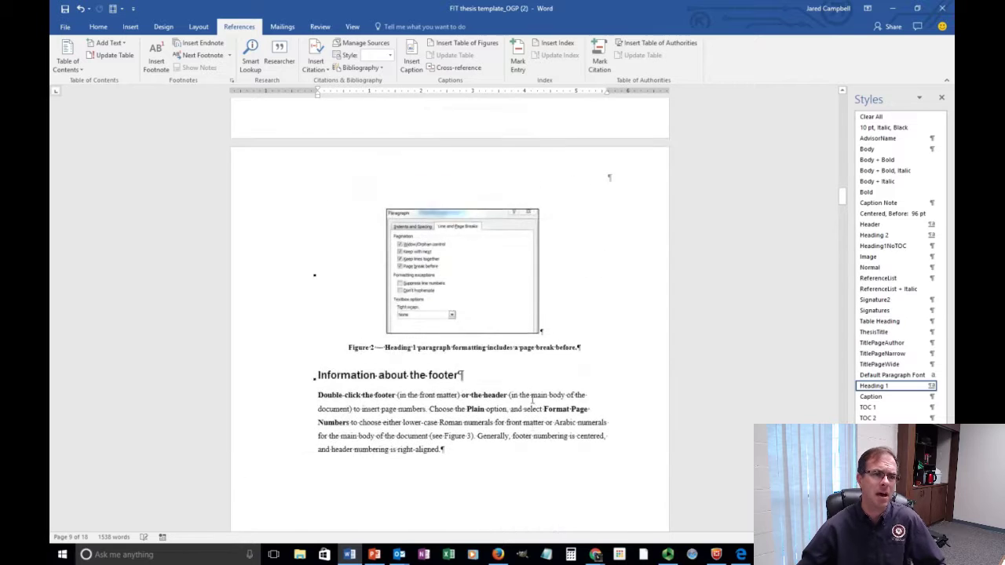
pyautogui.scroll(1, 532, 398)
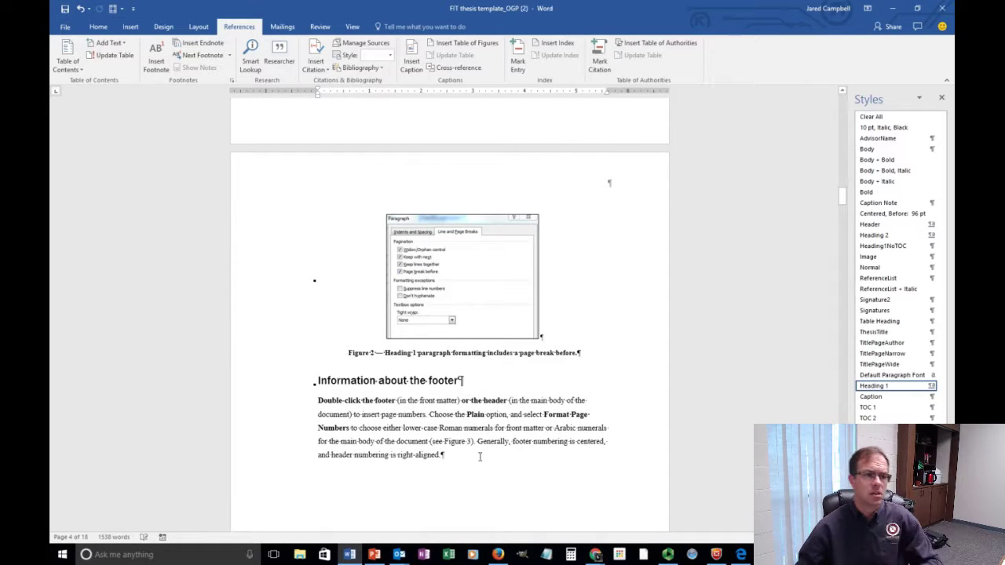
pyautogui.moveTo(322, 404); pyautogui.dragTo(395, 404)
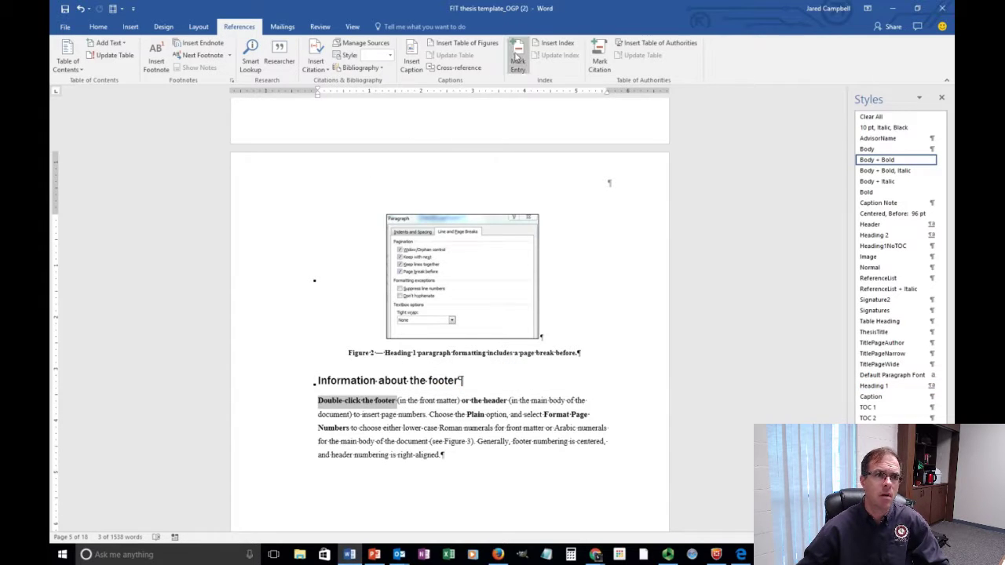
pyautogui.click(518, 58)
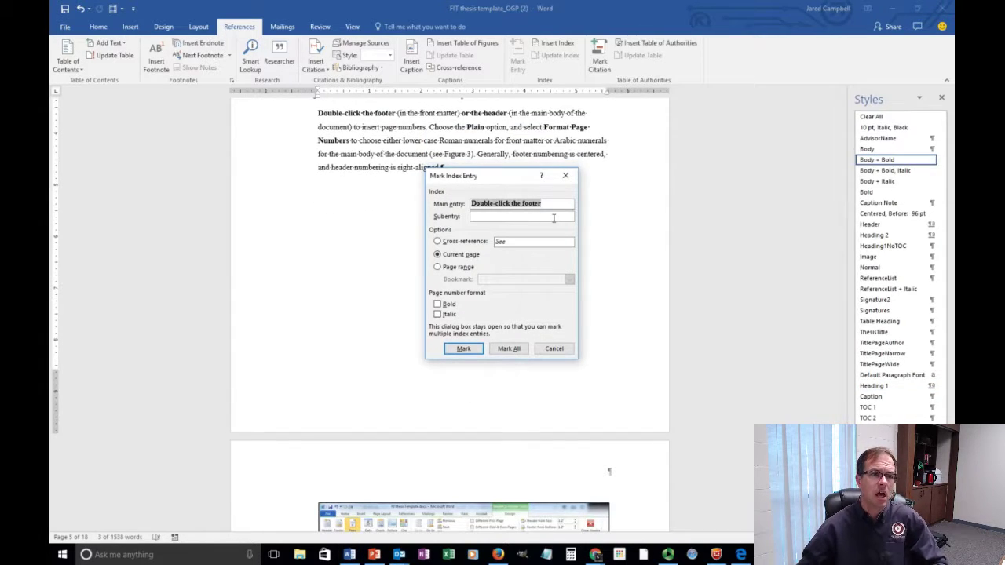
pyautogui.click(464, 349)
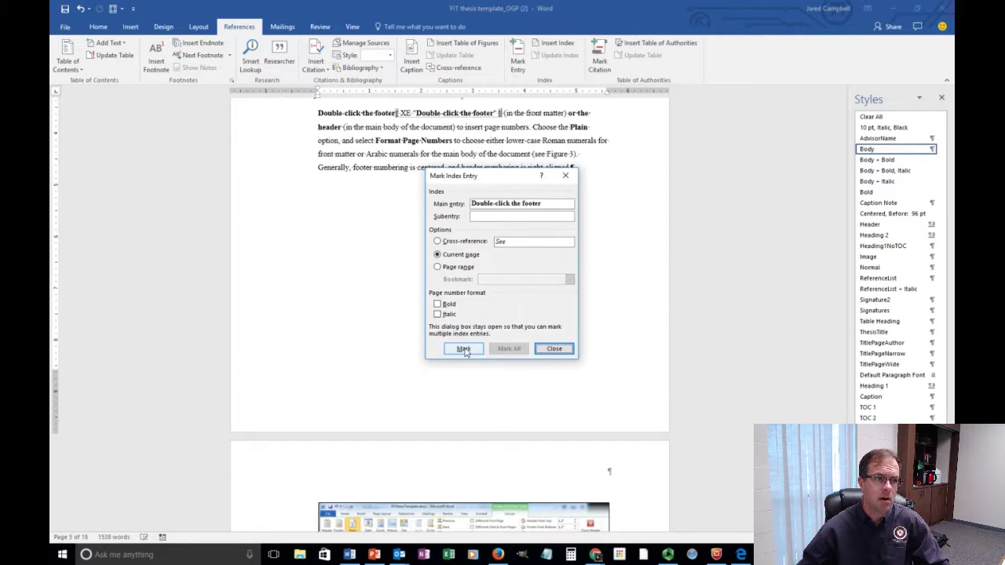
pyautogui.click(562, 348)
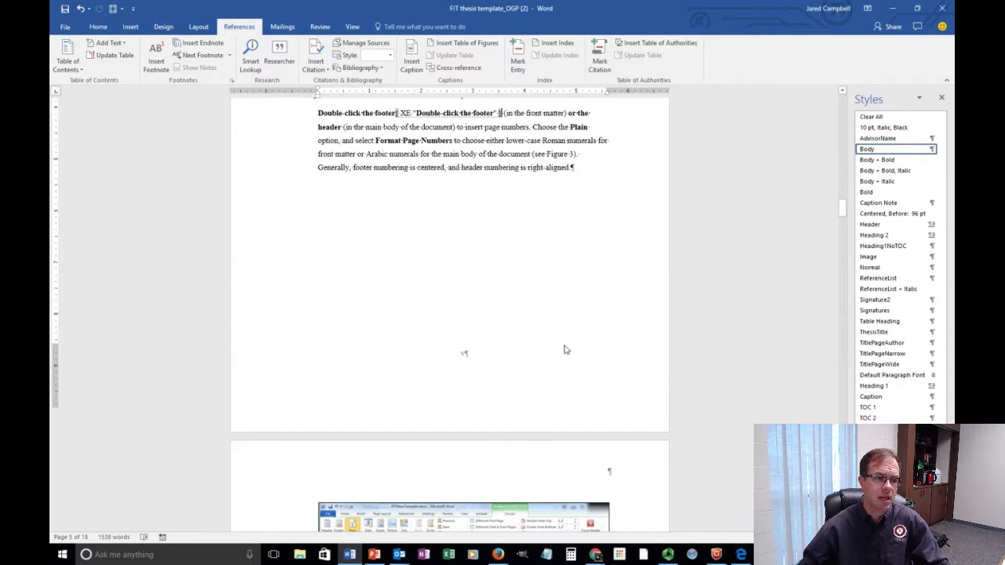
pyautogui.scroll(-15, 564, 350)
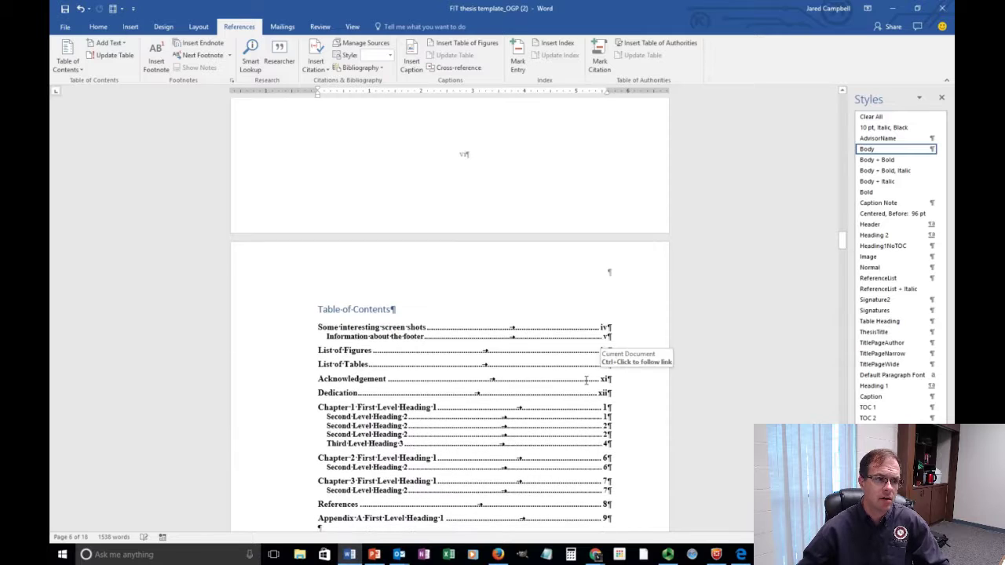
# - Mark the phrase "The acknowledgment is optional" below the Table of Figures as a main index entry for the current page
pyautogui.scroll(-15, 589, 380)
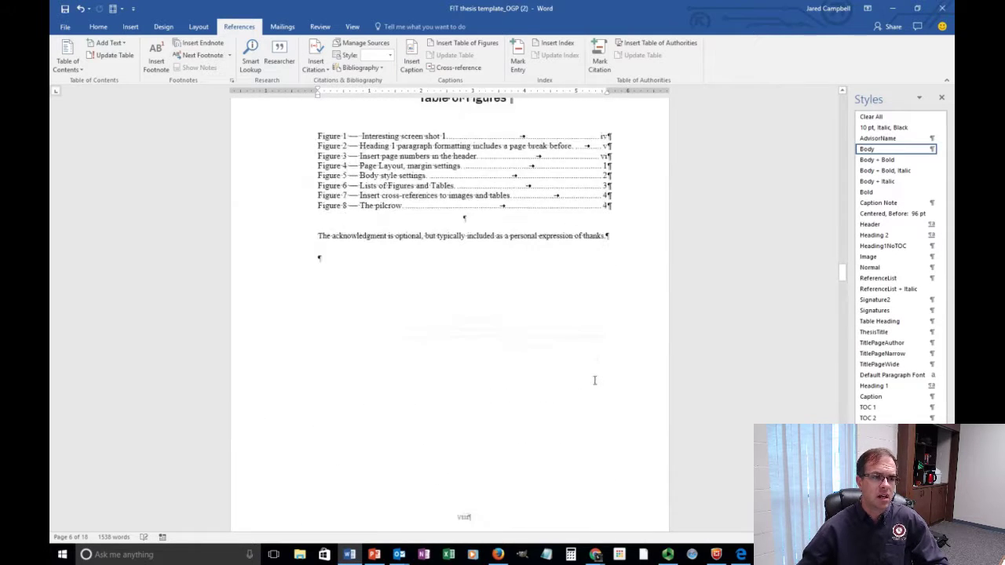
pyautogui.scroll(3, 590, 380)
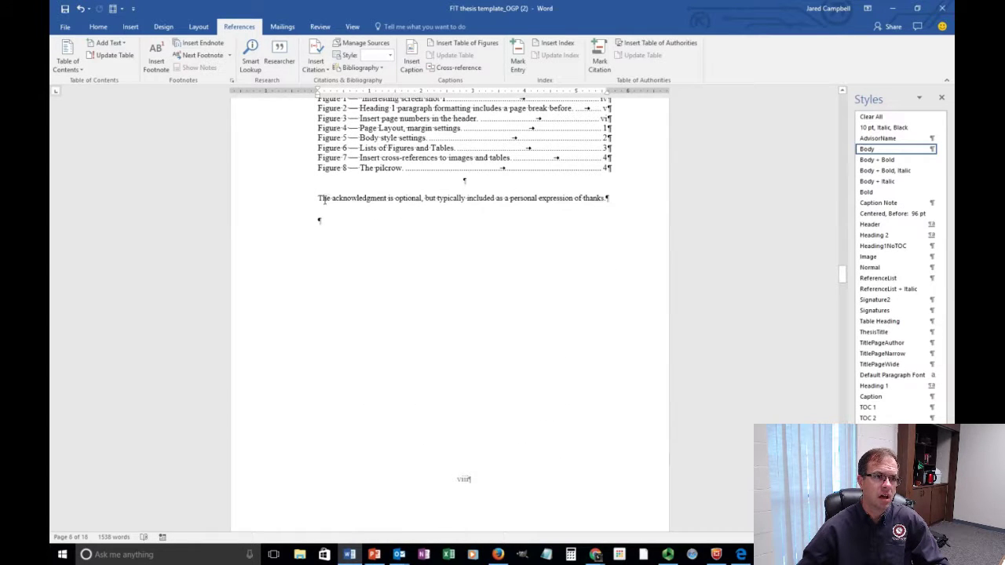
pyautogui.moveTo(320, 199); pyautogui.dragTo(421, 206)
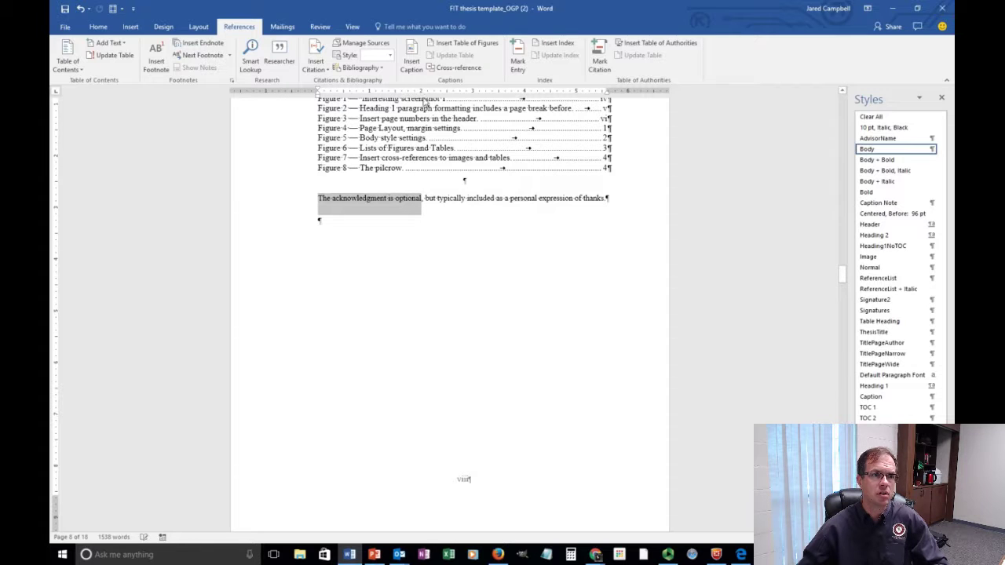
pyautogui.click(519, 60)
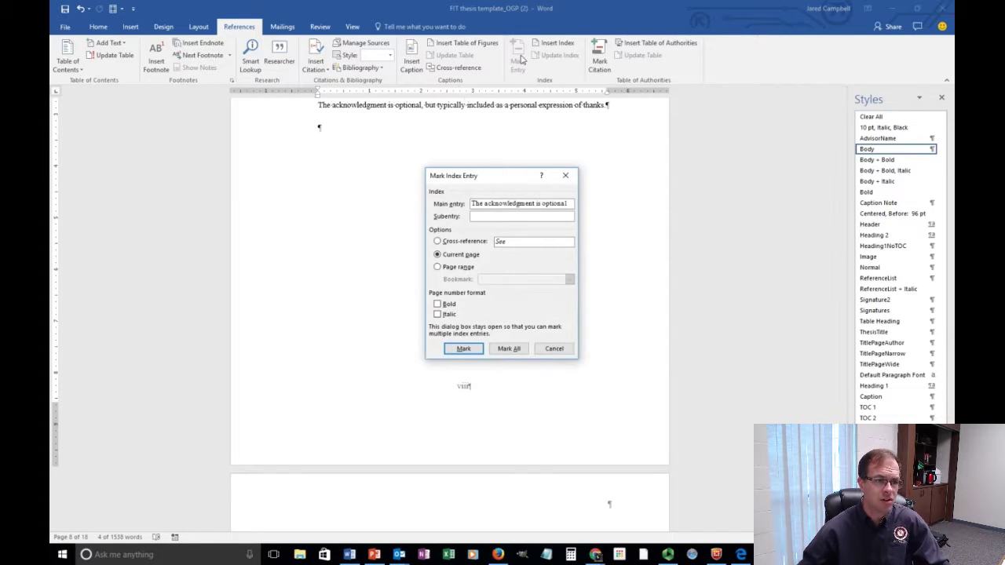
pyautogui.click(464, 350)
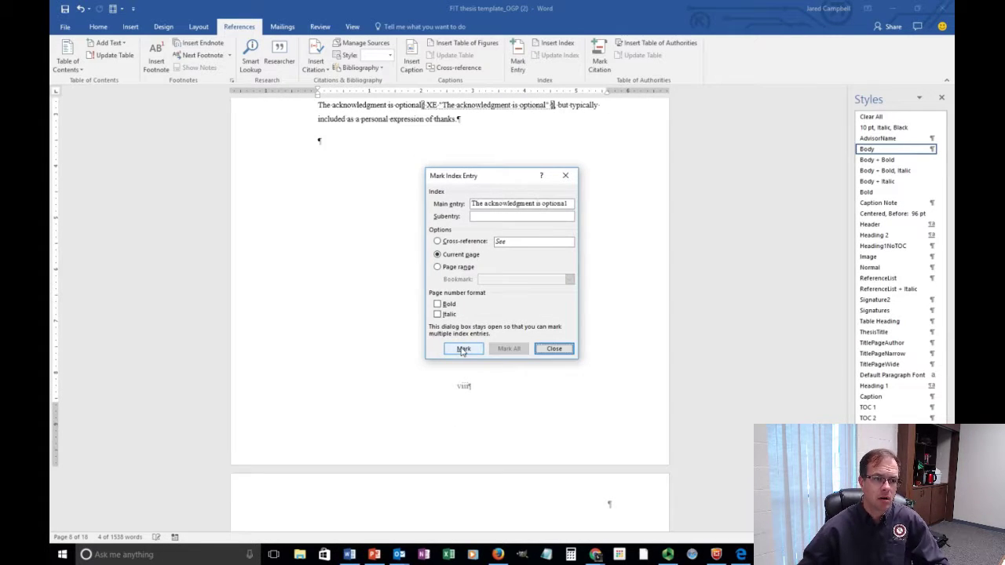
pyautogui.click(554, 348)
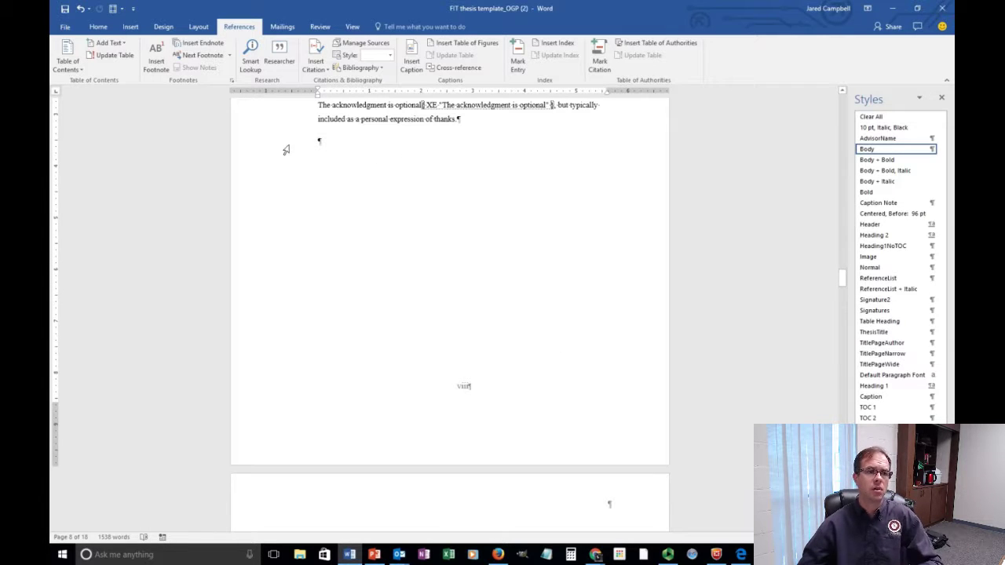
# - Add two empty paragraphs below the acknowledgment sentence and insert an indented two-column index formatted from the template
pyautogui.scroll(4, 428, 220)
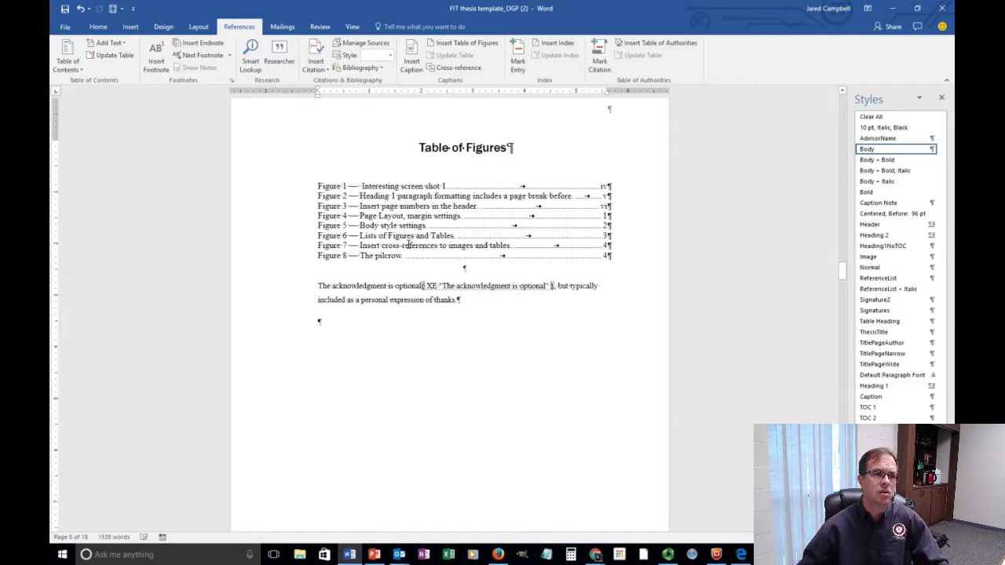
pyautogui.scroll(-2, 411, 236)
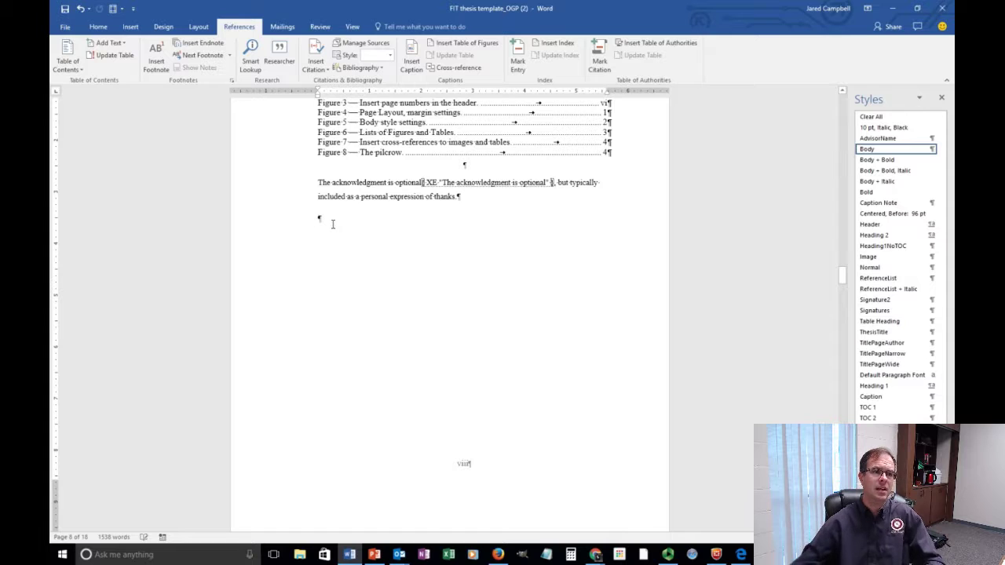
pyautogui.press('Return')
pyautogui.press('Return')
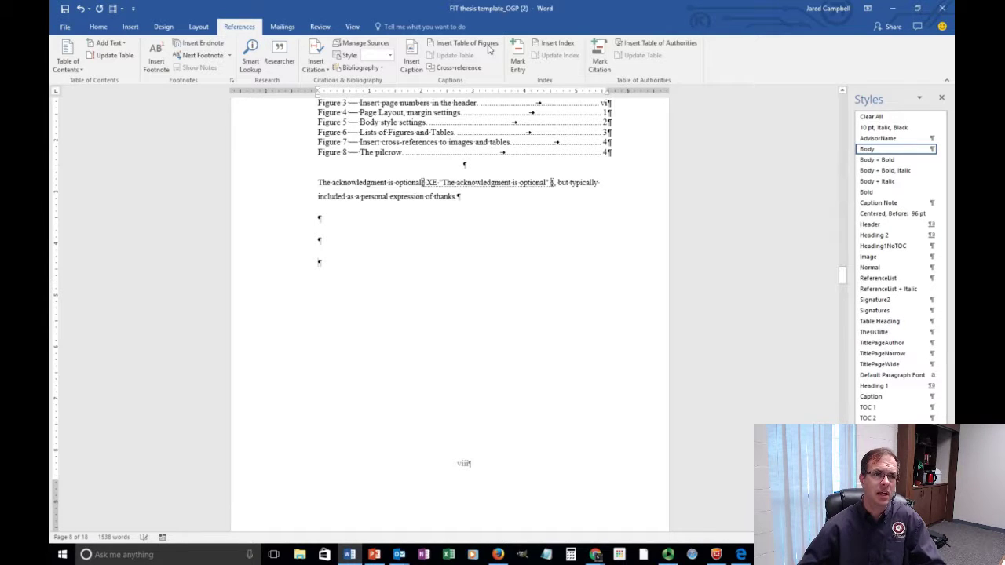
pyautogui.click(552, 45)
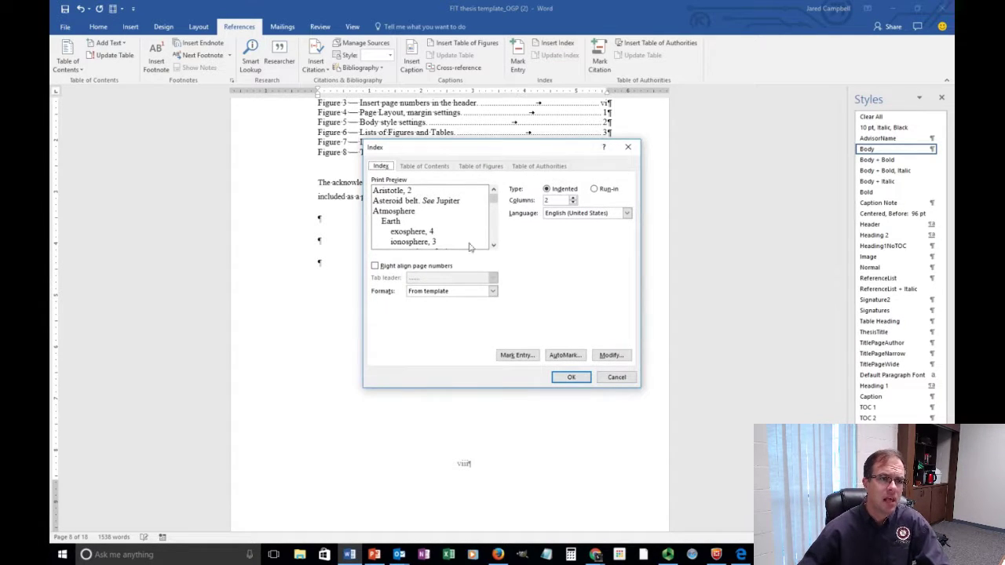
pyautogui.click(571, 377)
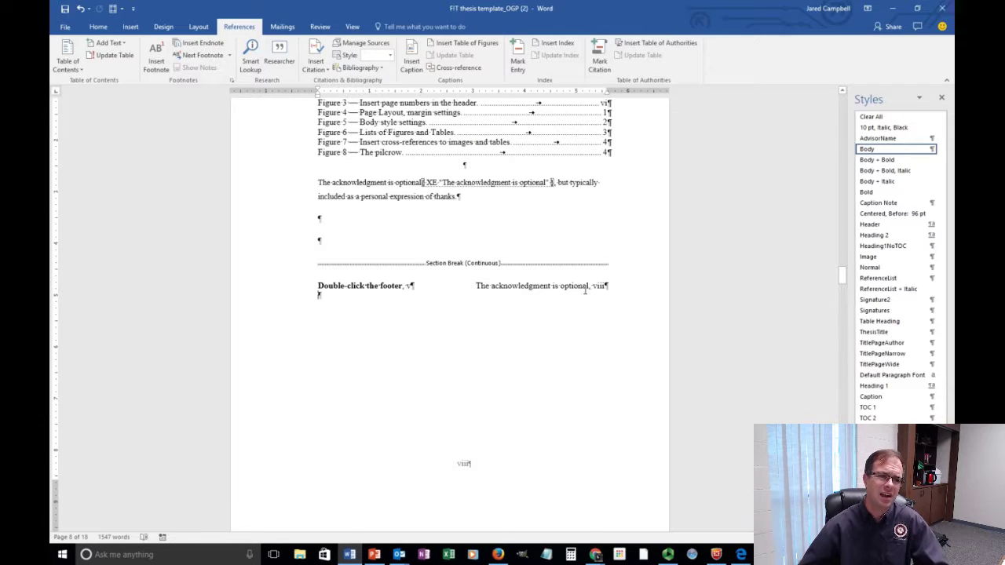
# - Update the index inserted below the acknowledgment sentence
pyautogui.moveTo(585, 289); pyautogui.dragTo(269, 285)
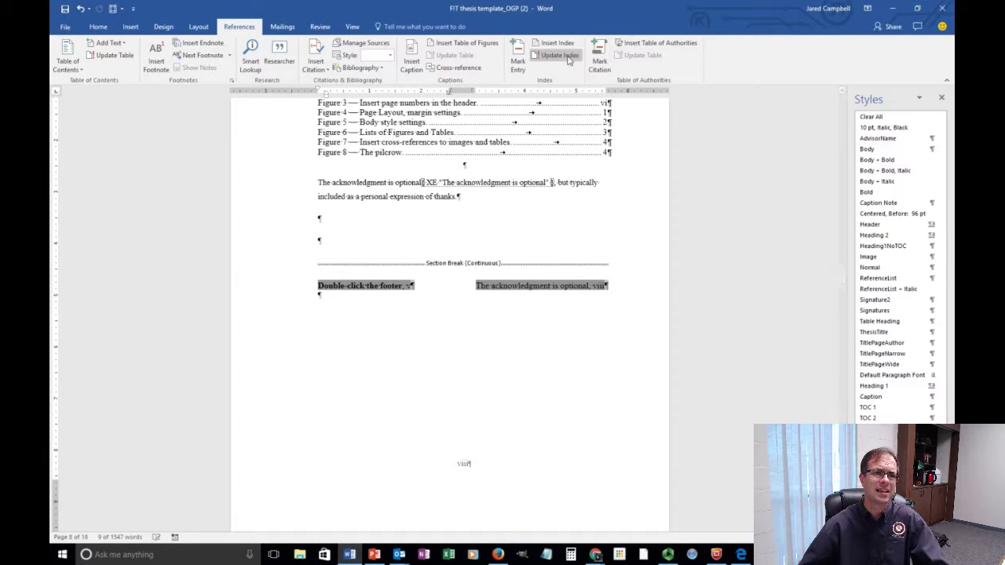
pyautogui.click(568, 59)
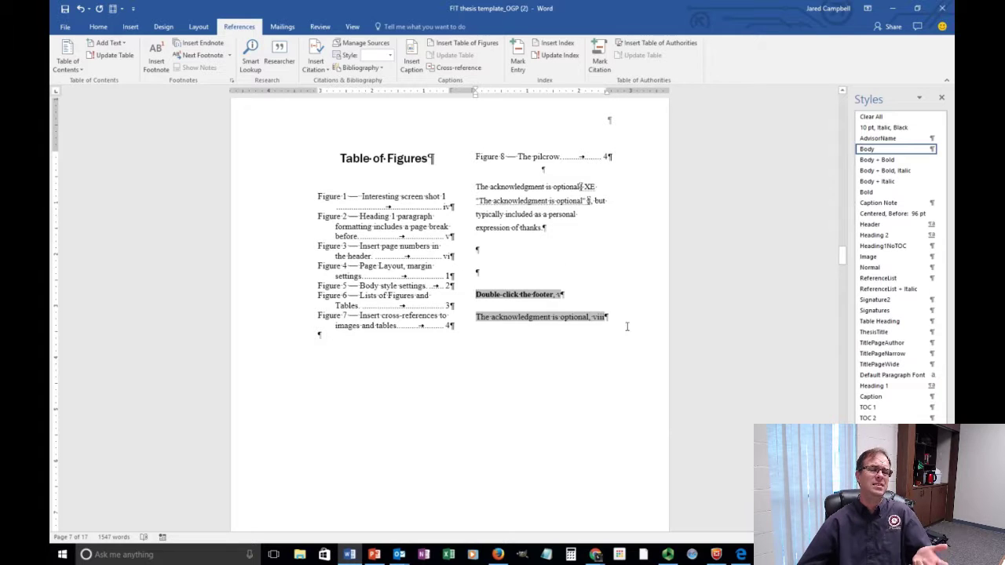
pyautogui.moveTo(636, 316); pyautogui.dragTo(331, 142)
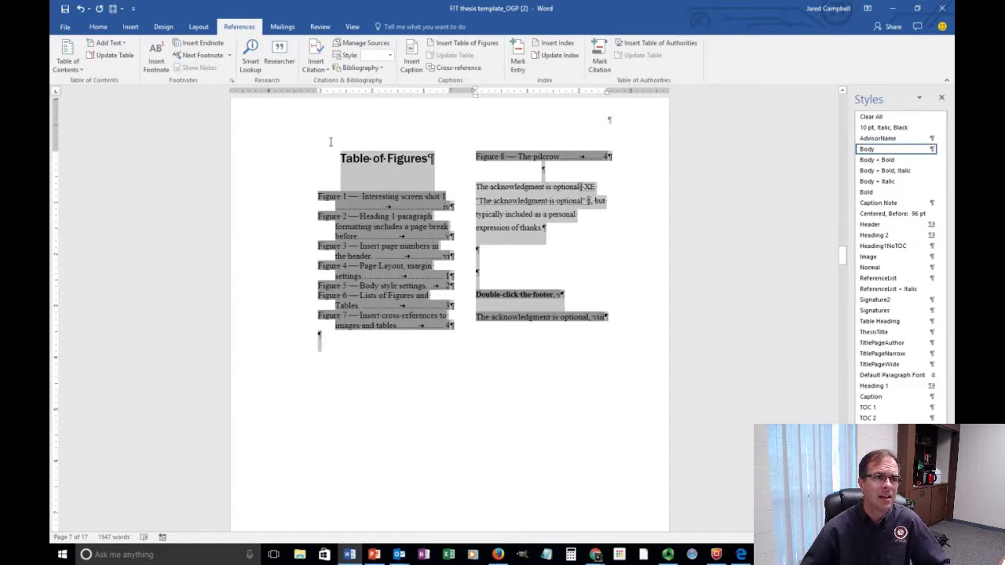
pyautogui.click(441, 168)
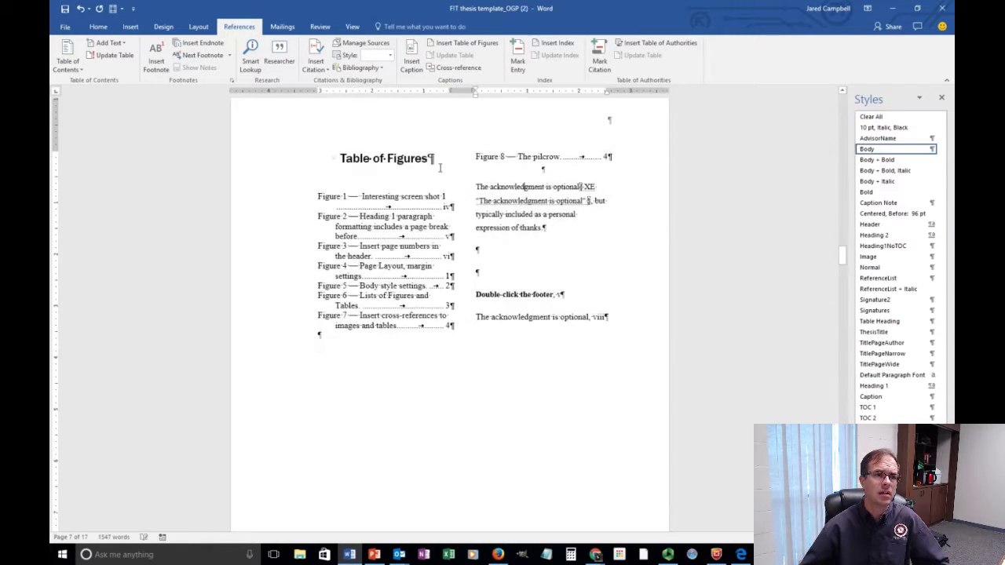
# - Update the entire Table of Figures to refresh its entries and page numbers
pyautogui.moveTo(508, 173); pyautogui.dragTo(619, 320)
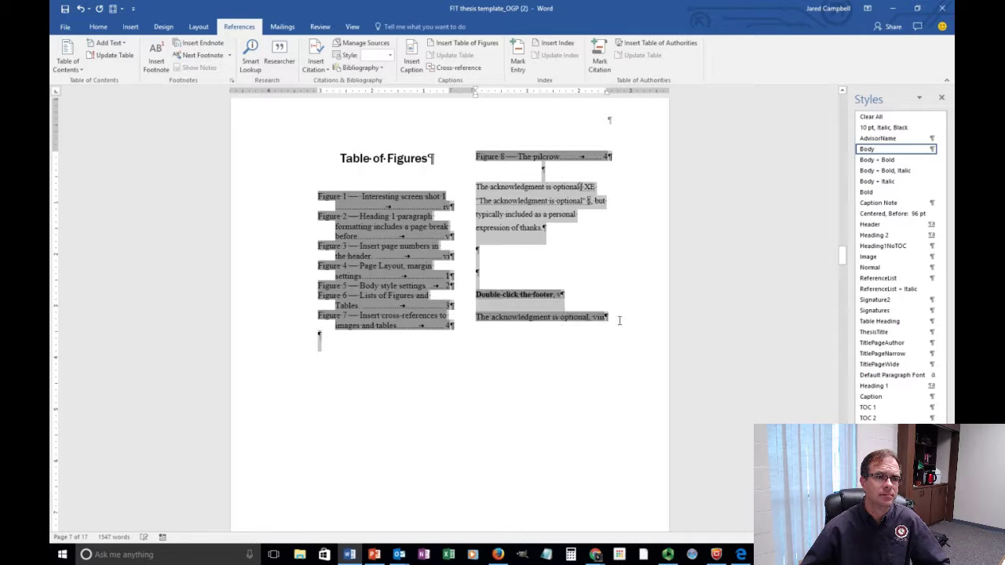
pyautogui.click(92, 58)
pyautogui.click(471, 276)
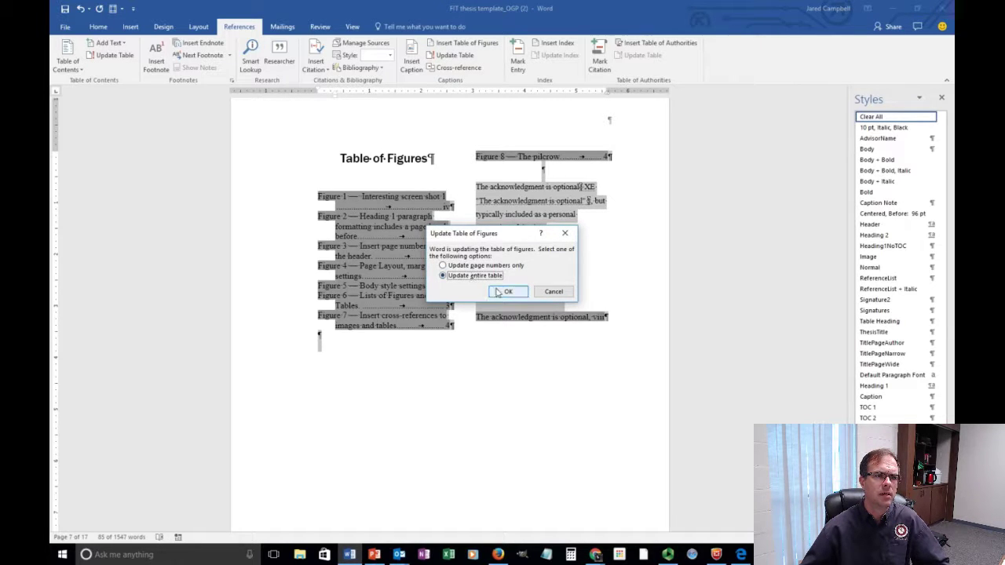
pyautogui.click(499, 292)
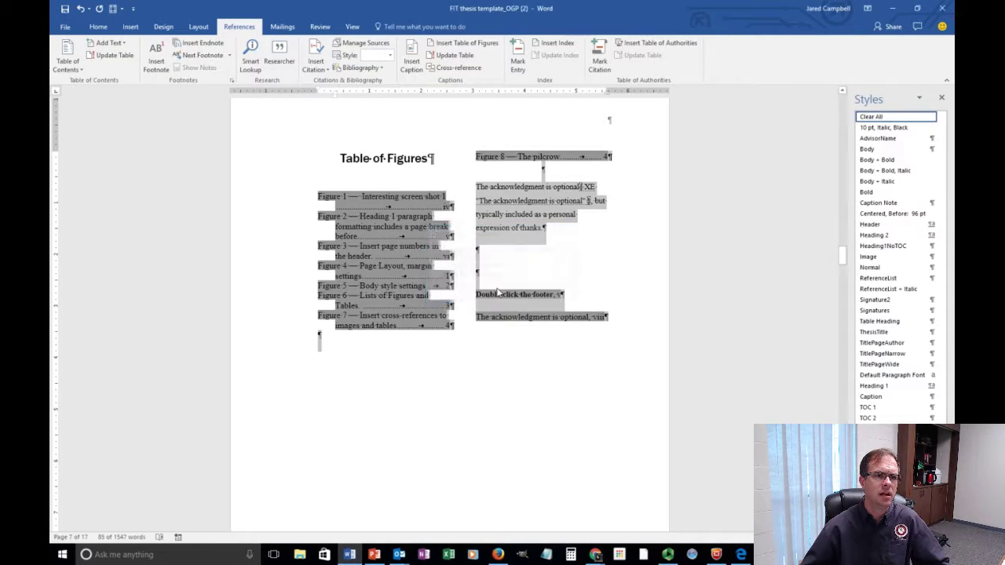
# - Replace the existing table of contents with the built-in Automatic Table 1
pyautogui.click(67, 67)
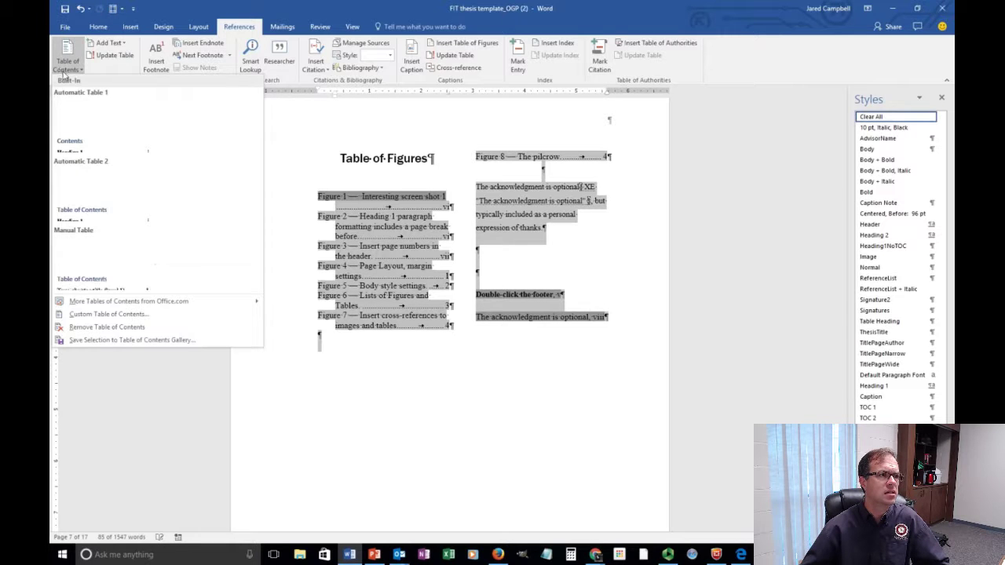
pyautogui.click(97, 132)
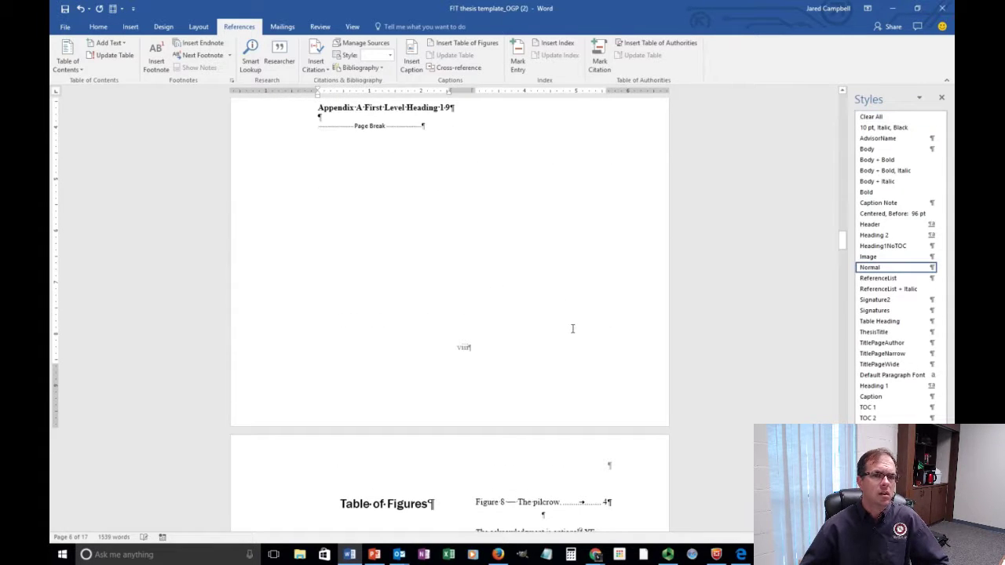
pyautogui.scroll(5, 572, 328)
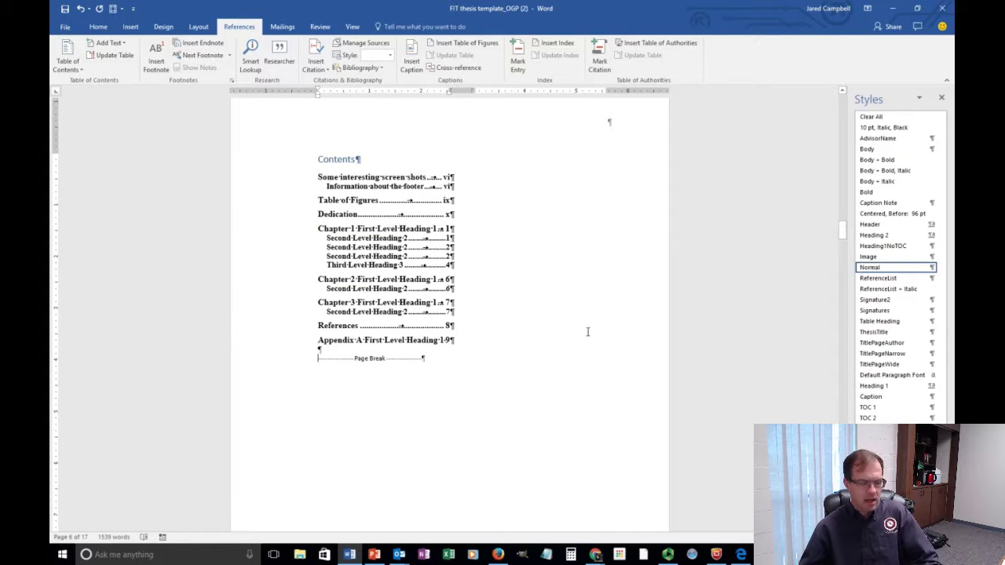
# - Select the whole document and set its text layout to a single column
pyautogui.scroll(15, 588, 332)
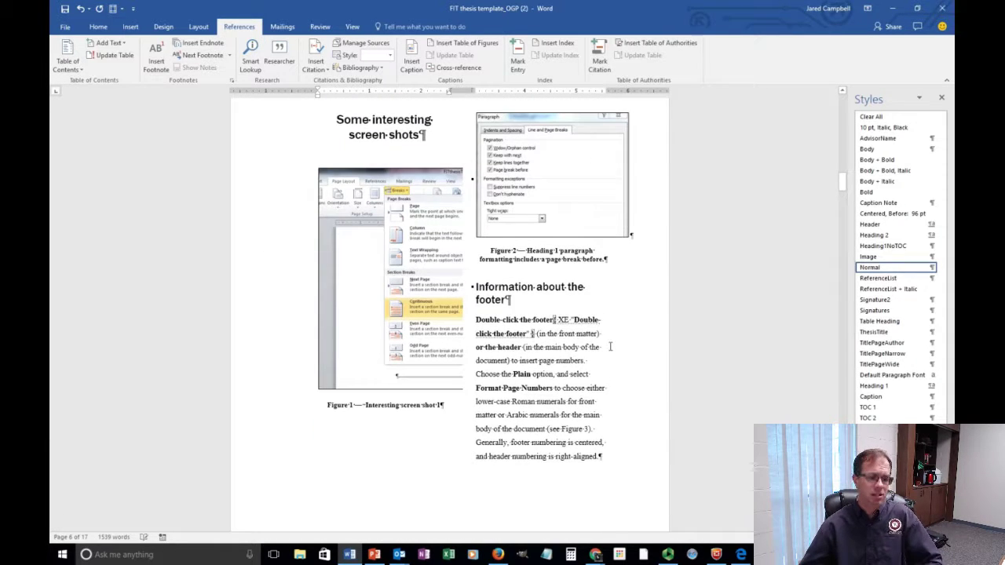
pyautogui.hotkey('ctrl', 'a')
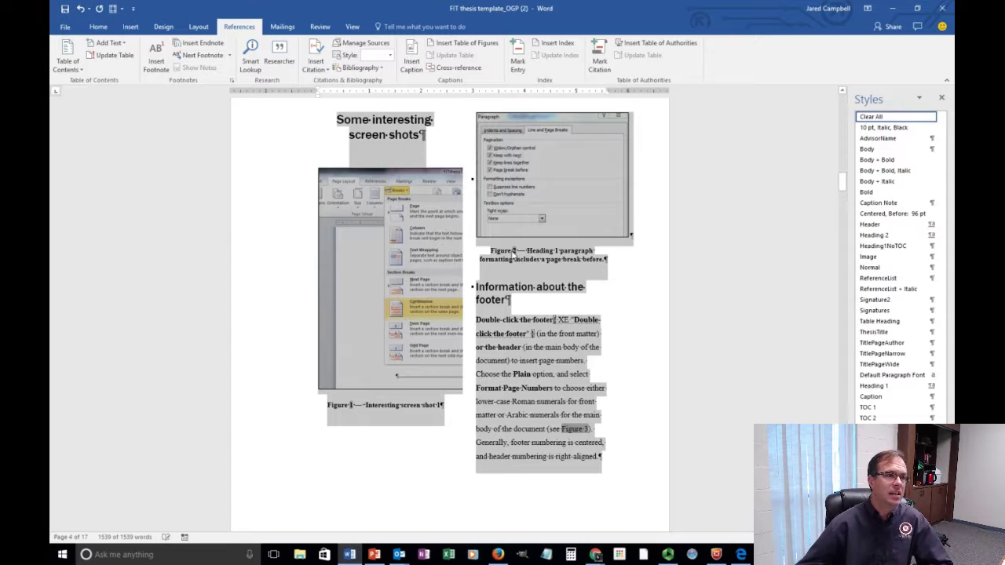
pyautogui.click(104, 26)
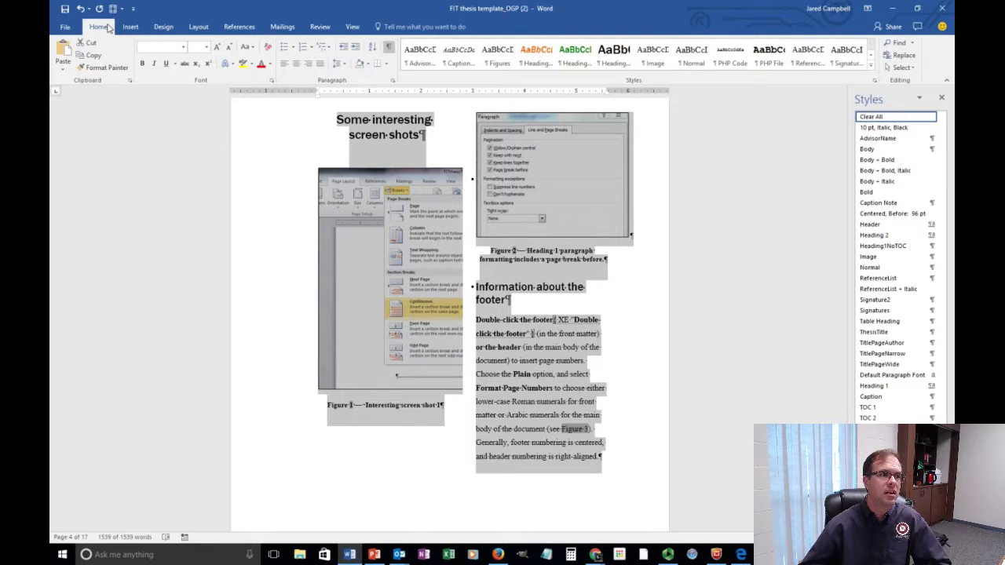
pyautogui.click(163, 26)
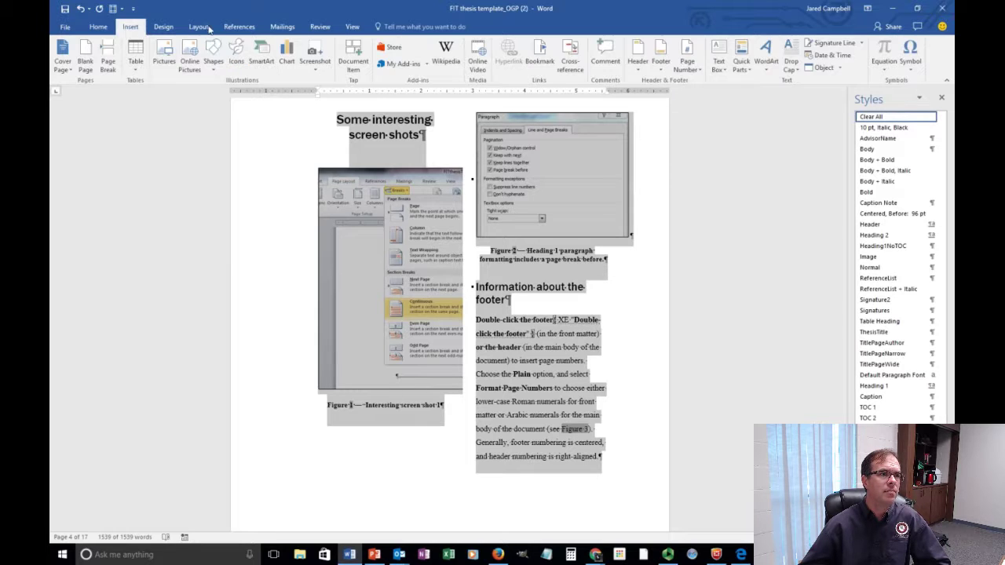
pyautogui.click(201, 26)
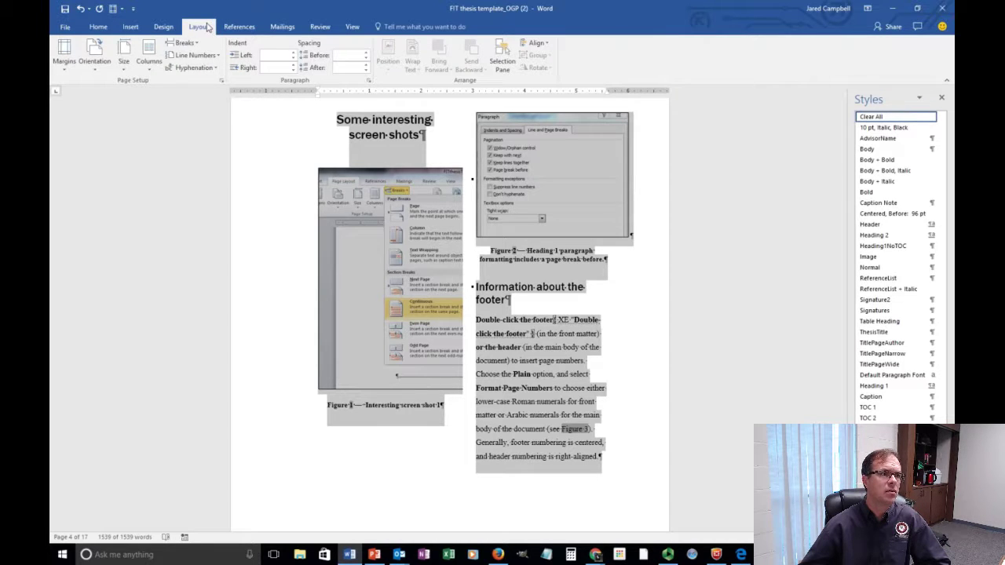
pyautogui.click(148, 62)
pyautogui.click(161, 85)
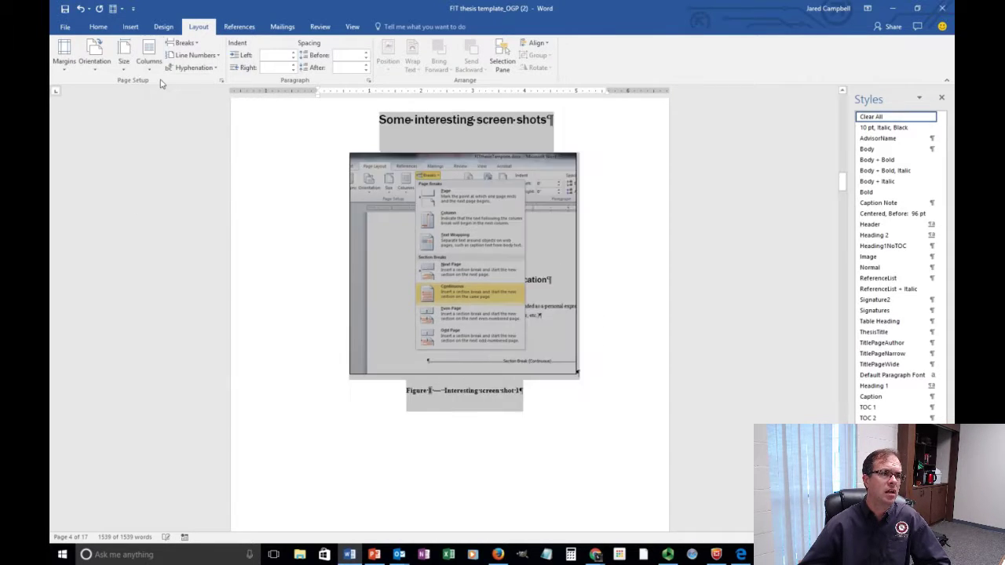
# - Enter the title "Indexed table" in the empty paragraph directly above the index entries
pyautogui.scroll(-3, 599, 403)
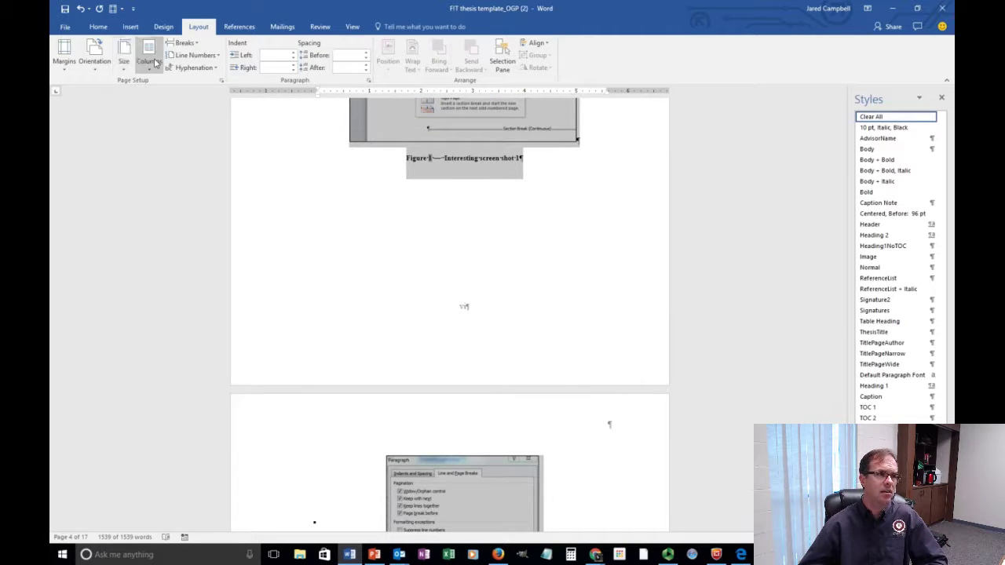
pyautogui.scroll(-8, 459, 311)
pyautogui.scroll(-15, 460, 311)
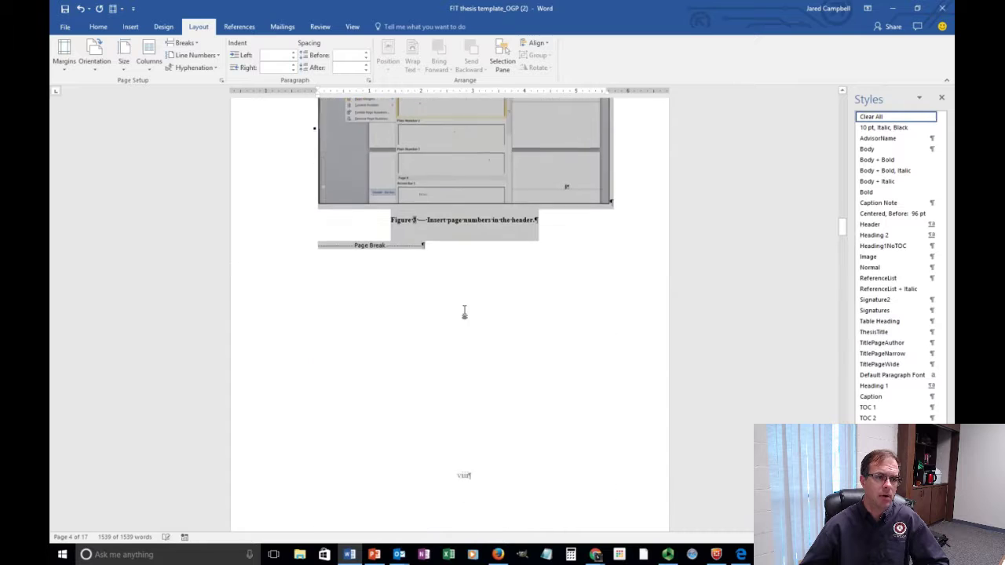
pyautogui.scroll(-3, 496, 334)
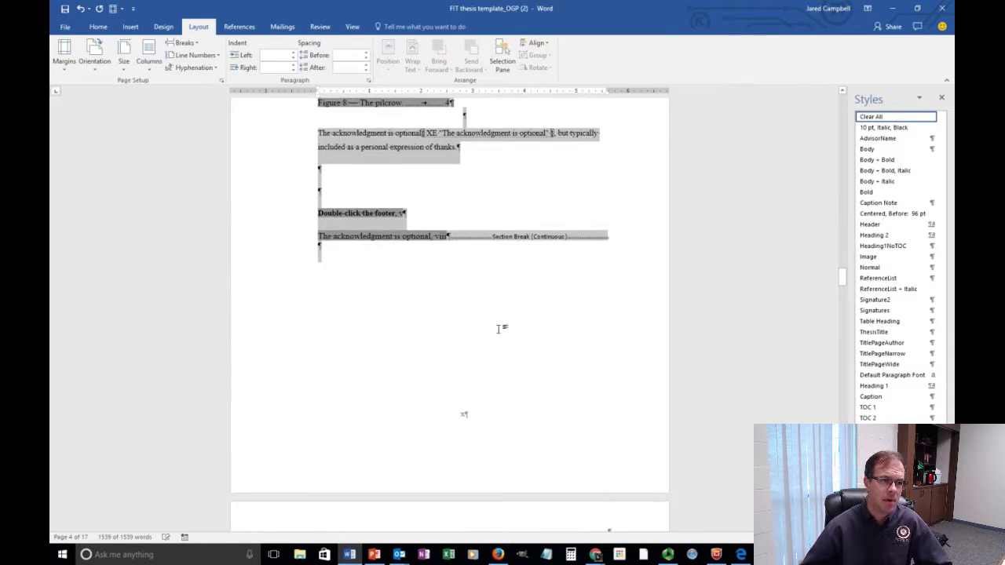
pyautogui.click(477, 295)
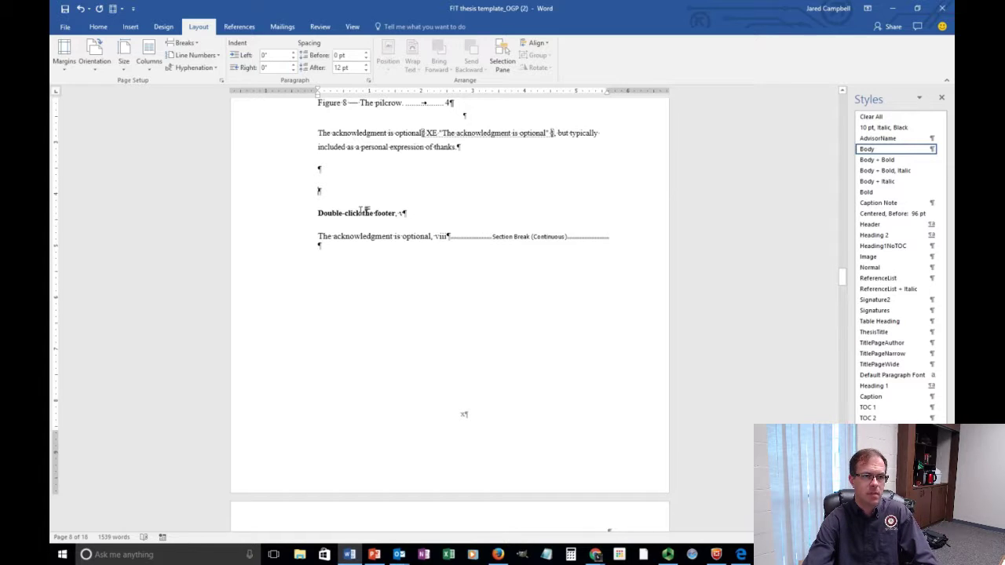
pyautogui.write('Indexed table')
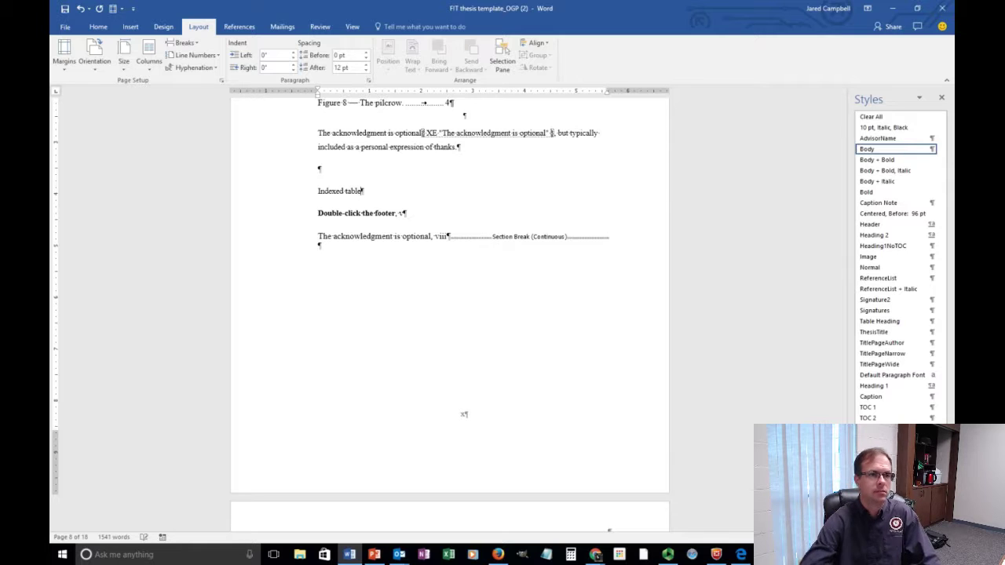
# - Apply the Heading 1 style to the "Indexed table" title
pyautogui.click(290, 192)
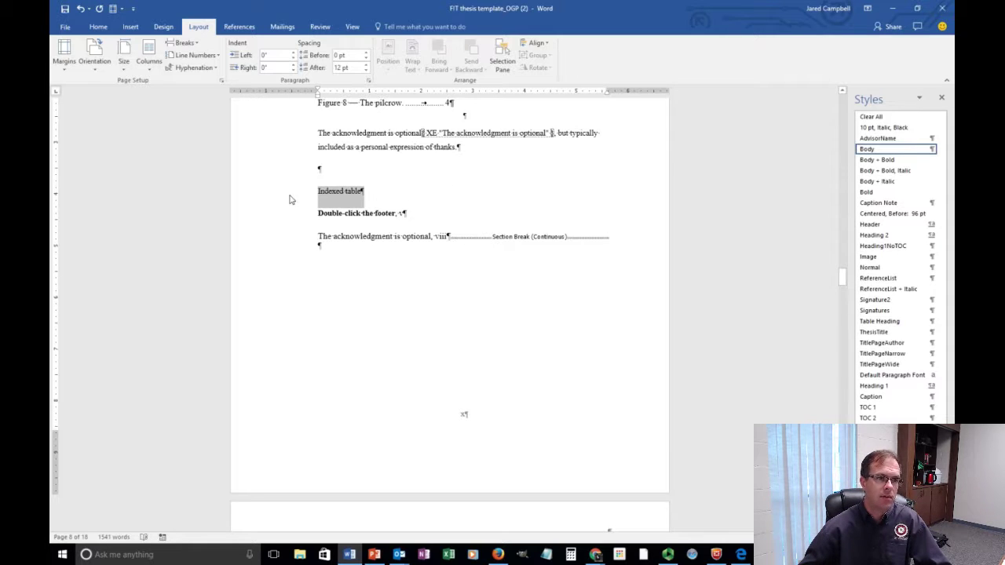
pyautogui.click(899, 385)
pyautogui.scroll(-5, 460, 402)
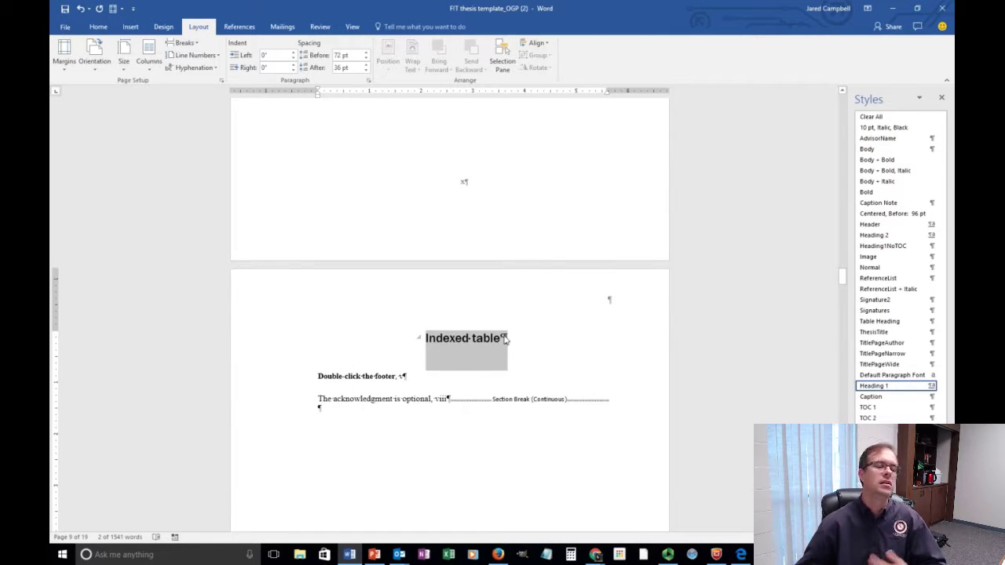
pyautogui.scroll(-2, 375, 289)
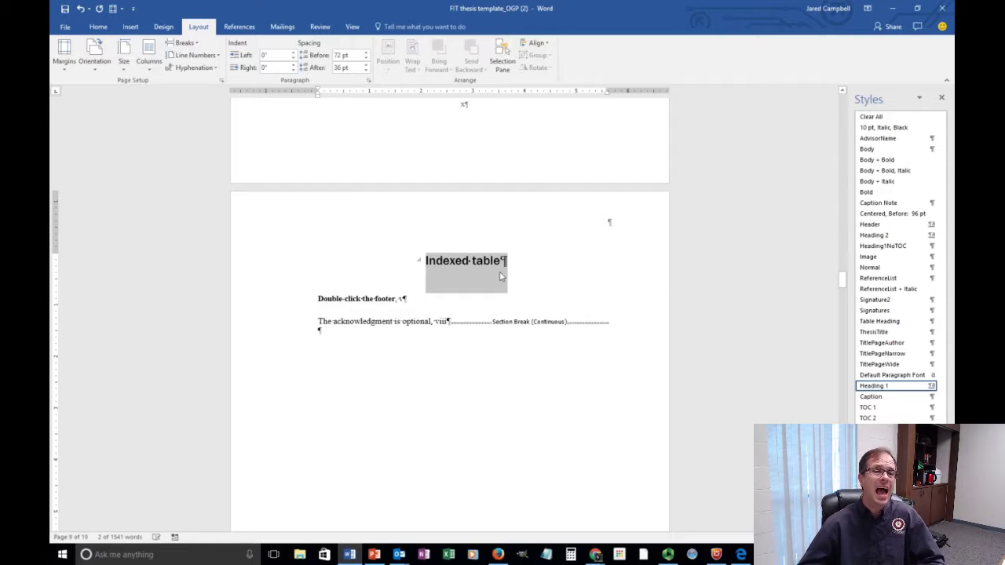
# - Delete the "Indexed table" heading together with the index entries below it
pyautogui.moveTo(637, 329); pyautogui.dragTo(345, 276)
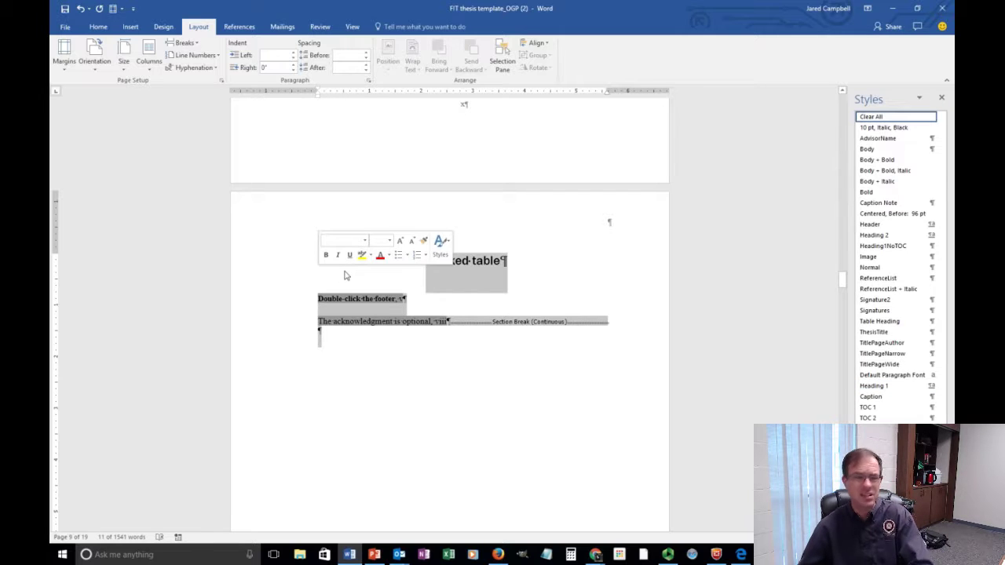
pyautogui.press('Delete')
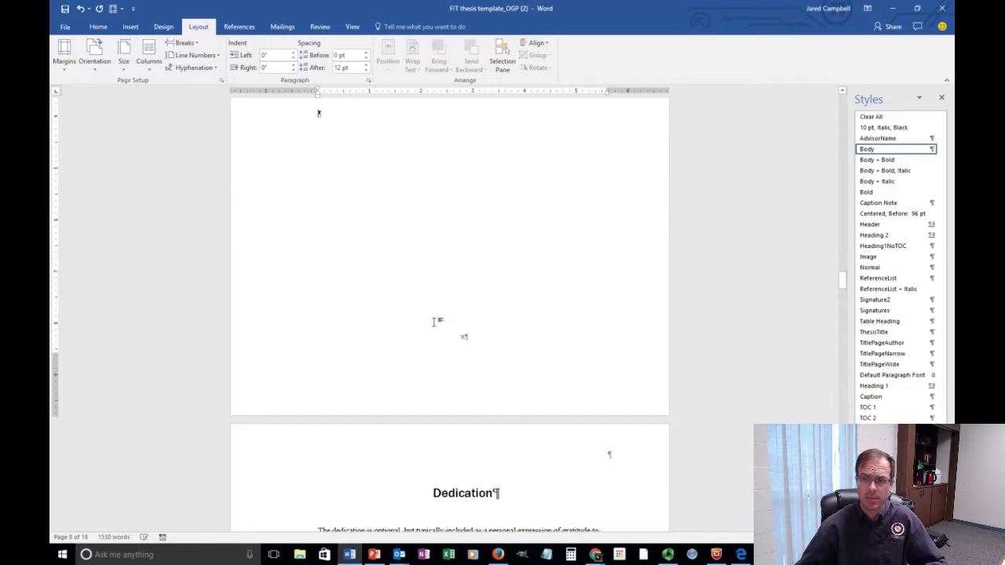
# - Switch to the PowerPoint slide show and advance to the "Section breaks" slide
pyautogui.click(374, 554)
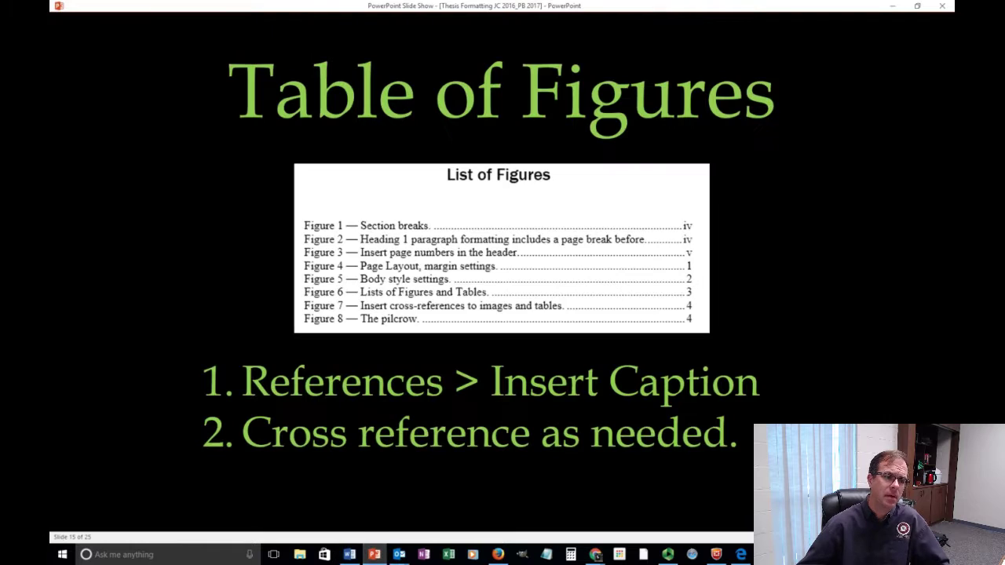
pyautogui.click(219, 292)
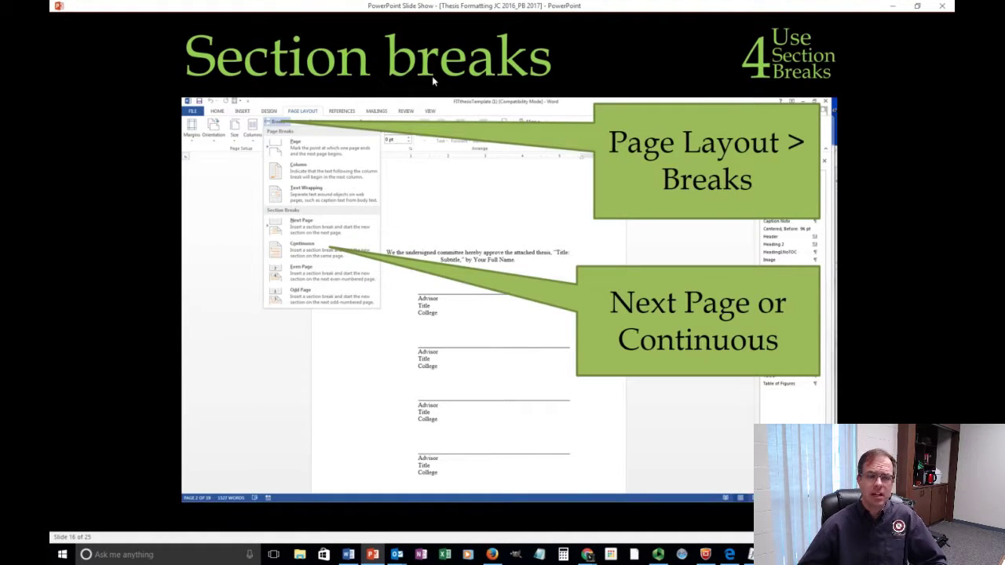
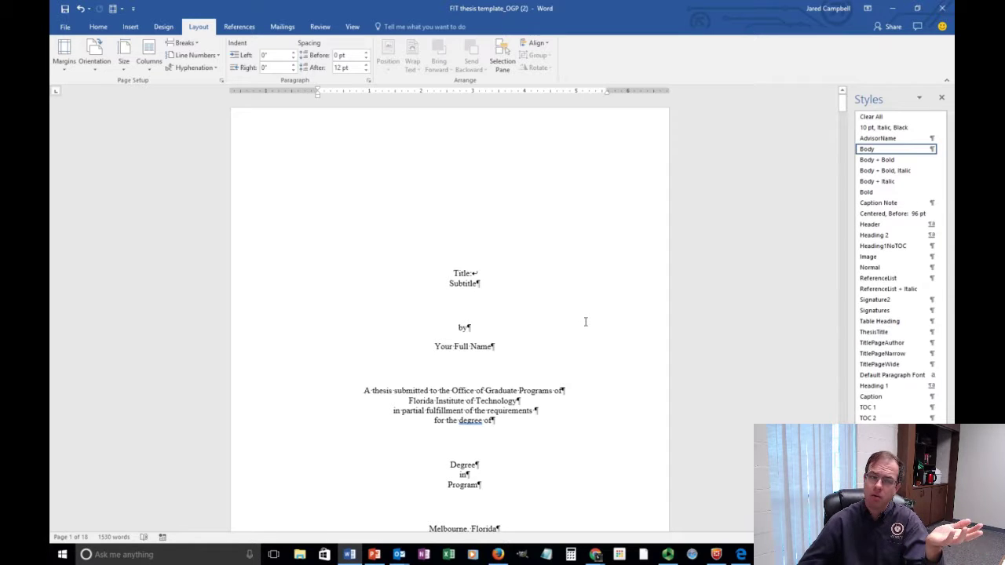
# - Open the title page footer for editing and examine the section labels and page numbers through the end of the front matter
pyautogui.scroll(-2, 578, 336)
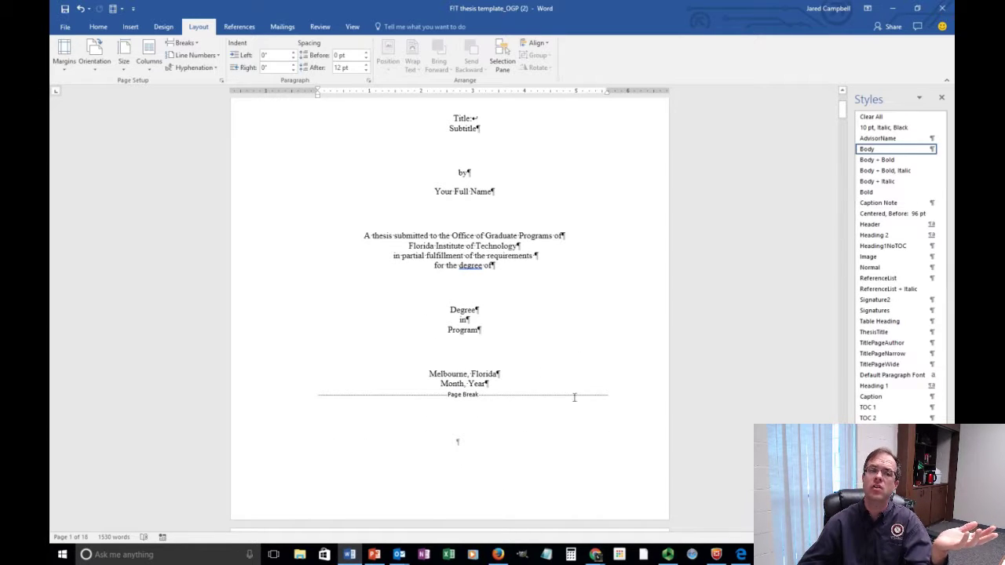
pyautogui.doubleClick(459, 468)
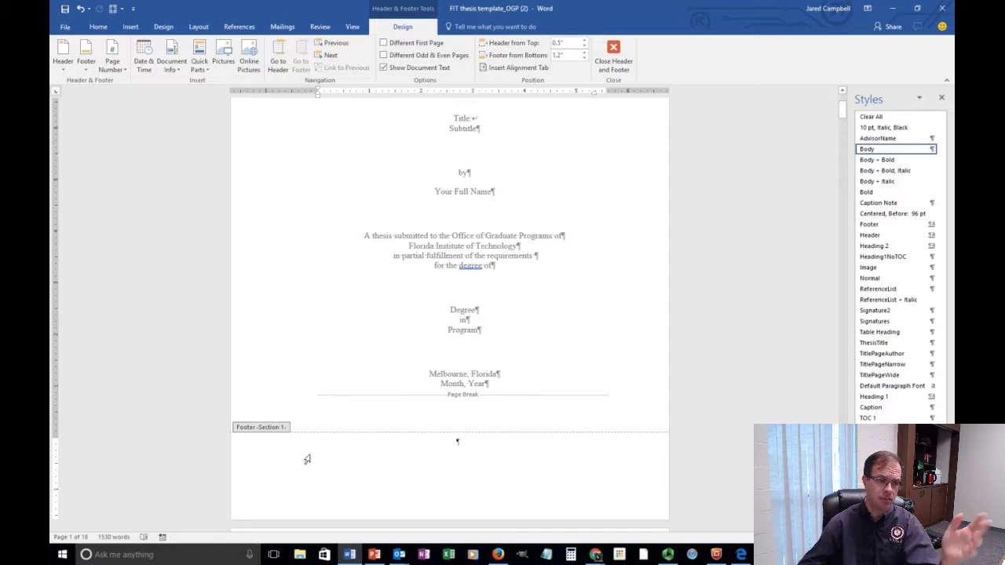
pyautogui.scroll(-1, 334, 452)
pyautogui.scroll(-15, 330, 462)
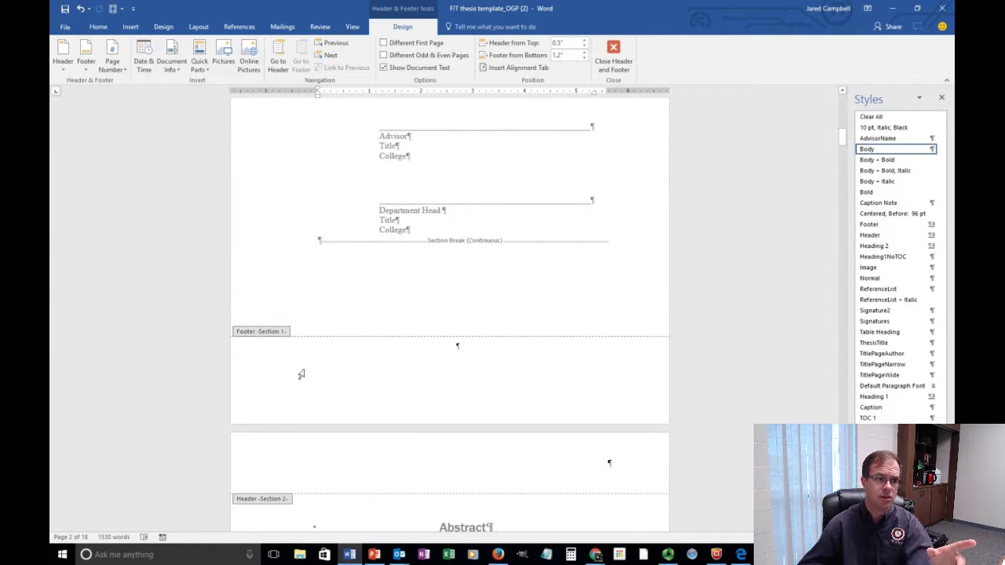
pyautogui.scroll(-6, 298, 377)
pyautogui.scroll(-9, 287, 343)
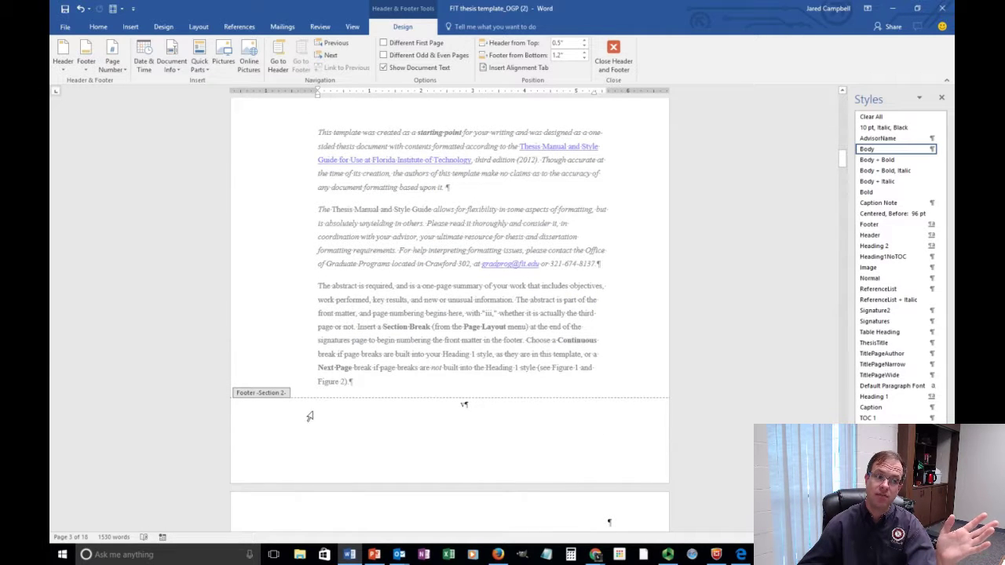
pyautogui.scroll(-14, 312, 416)
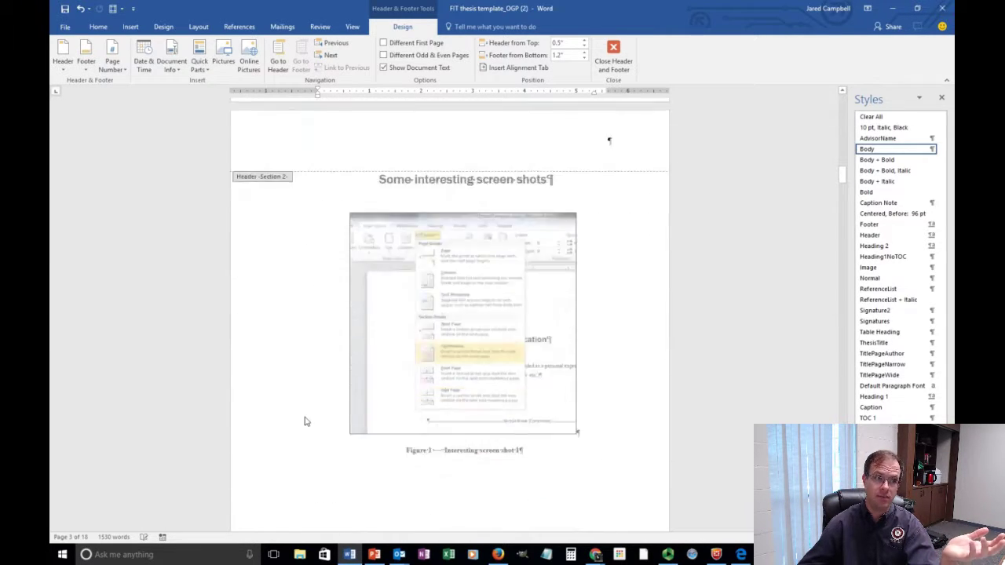
pyautogui.scroll(-10, 306, 422)
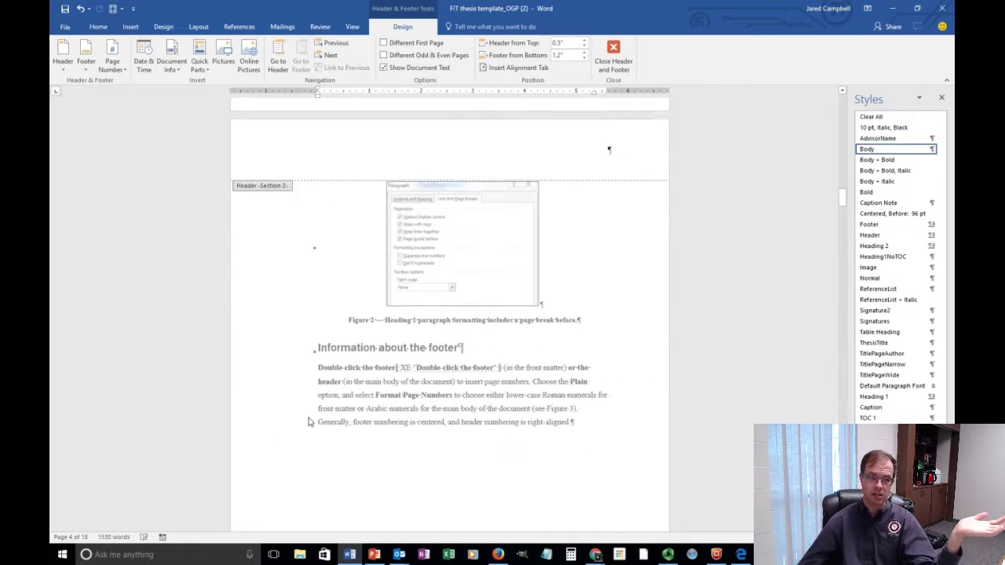
pyautogui.scroll(-10, 322, 422)
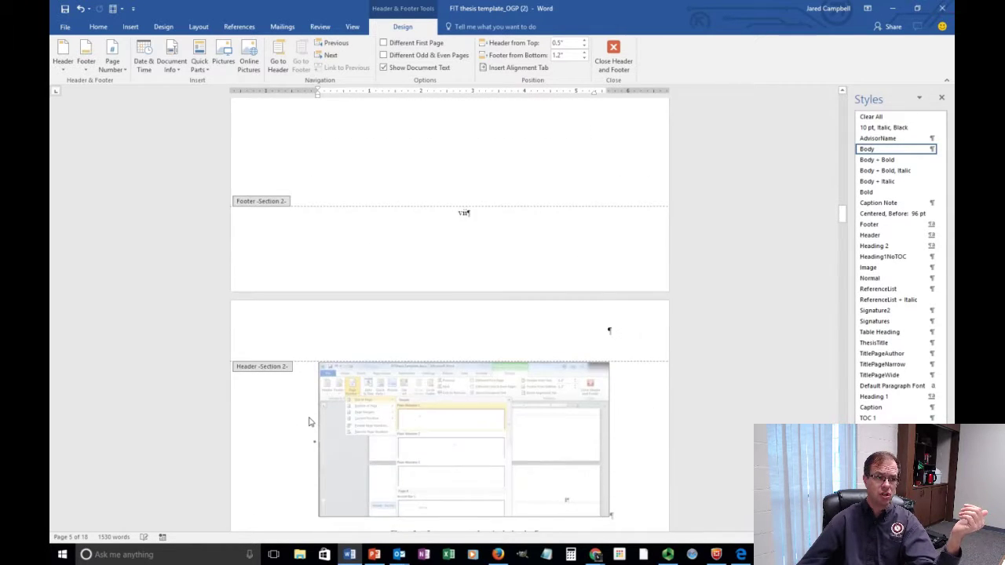
pyautogui.scroll(-10, 310, 419)
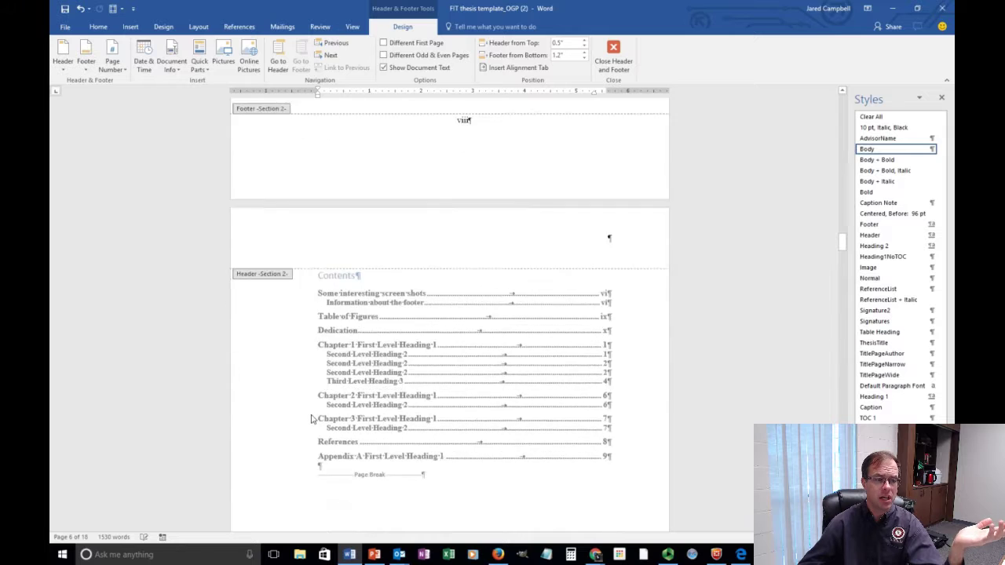
pyautogui.scroll(-10, 312, 421)
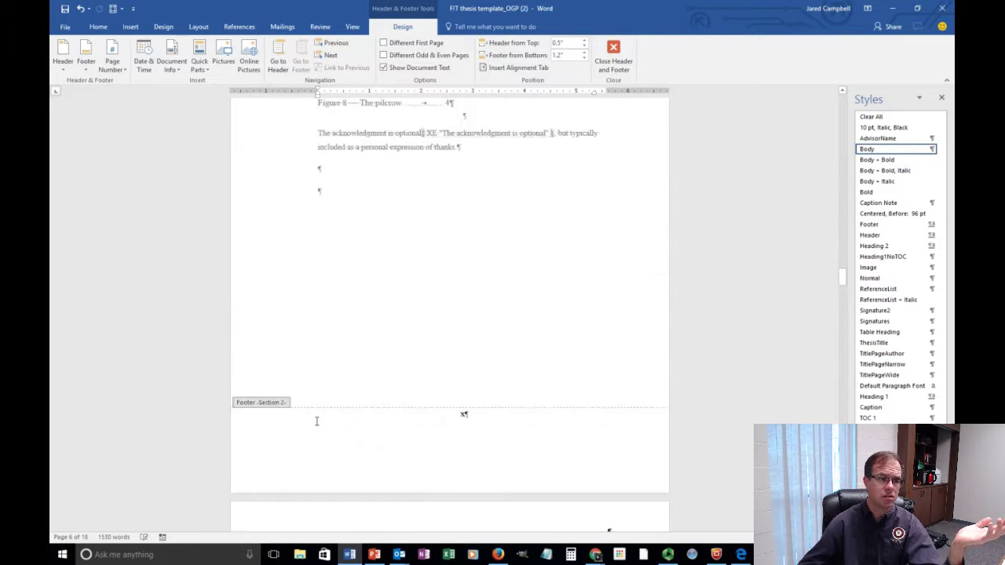
pyautogui.scroll(-9, 312, 421)
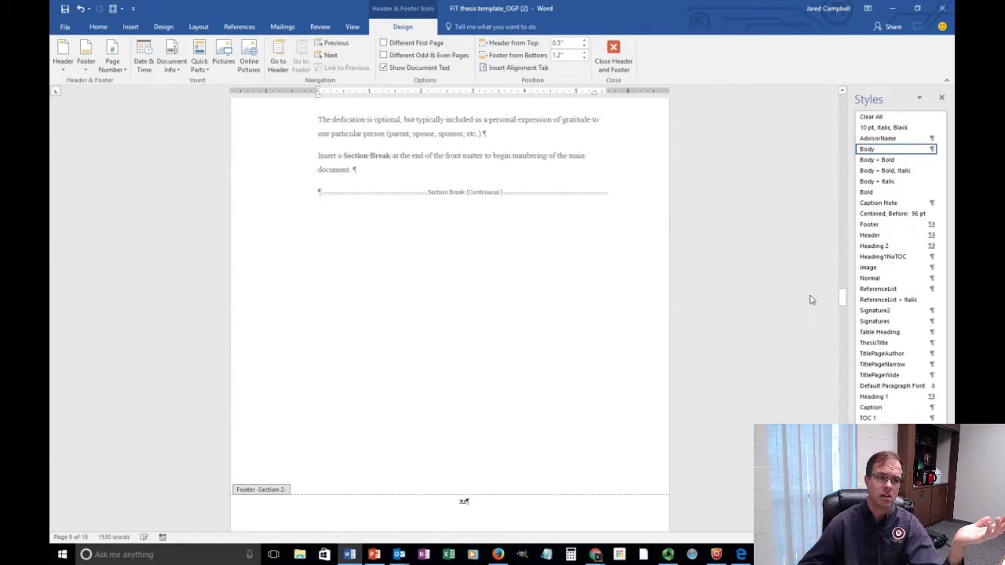
# - Return to the title page and examine the Section 1 footers on the title and signature pages
pyautogui.moveTo(840, 299); pyautogui.dragTo(856, 118)
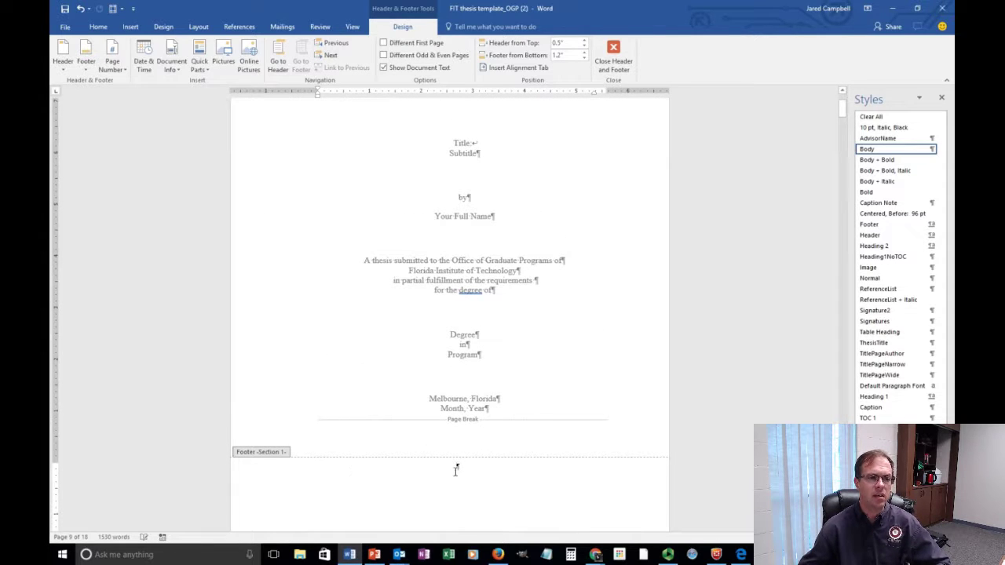
pyautogui.scroll(-3, 456, 472)
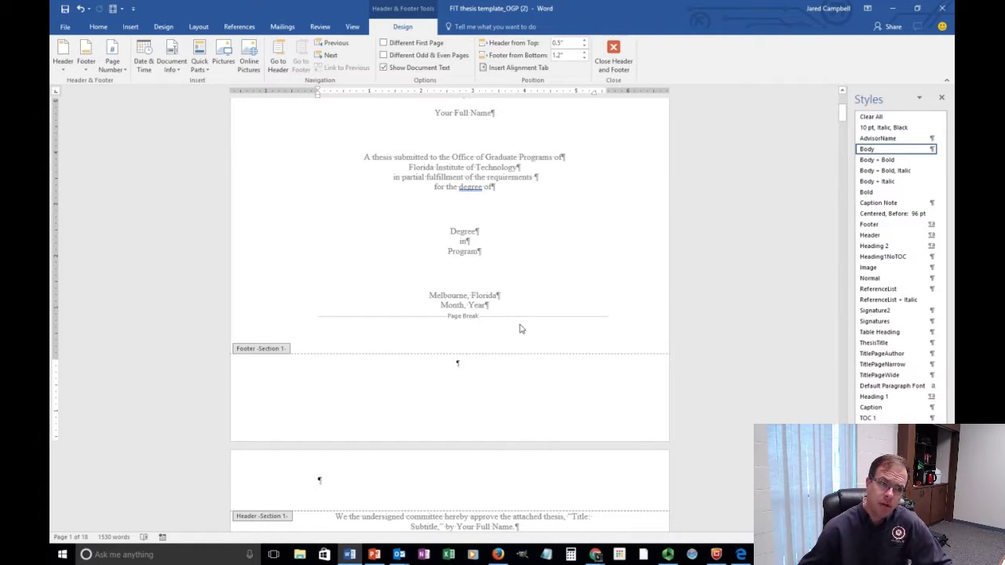
pyautogui.scroll(-10, 480, 352)
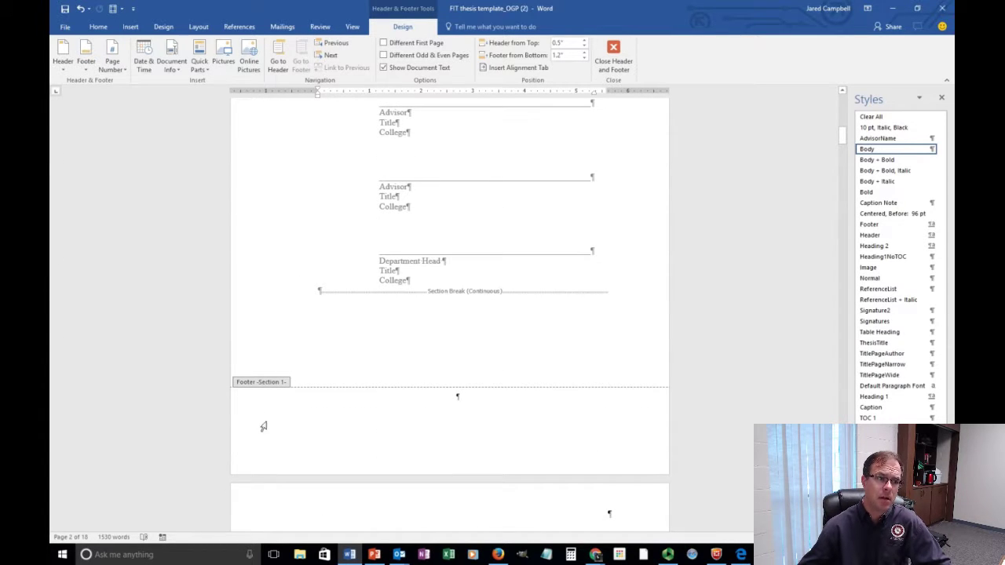
pyautogui.click(332, 429)
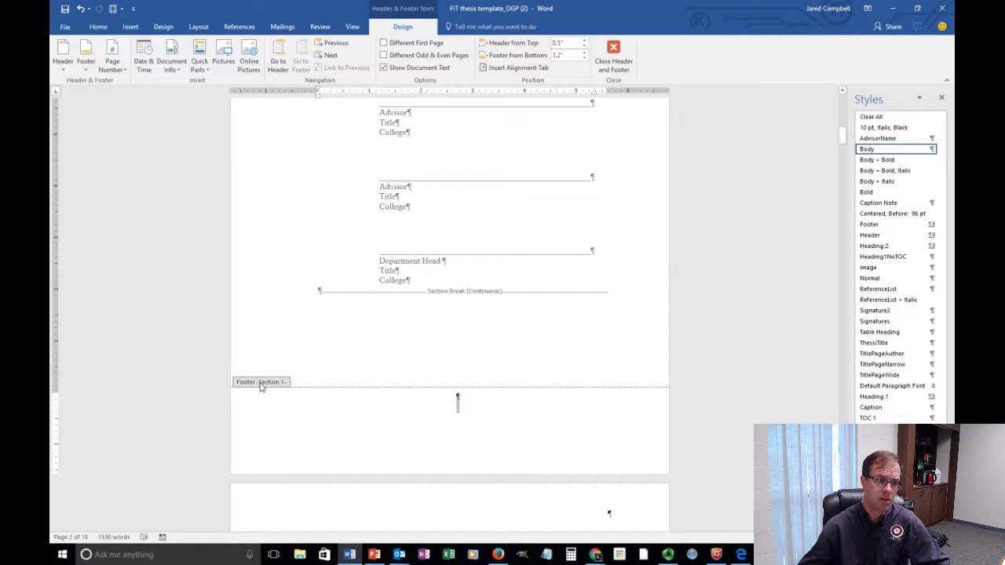
pyautogui.scroll(10, 341, 422)
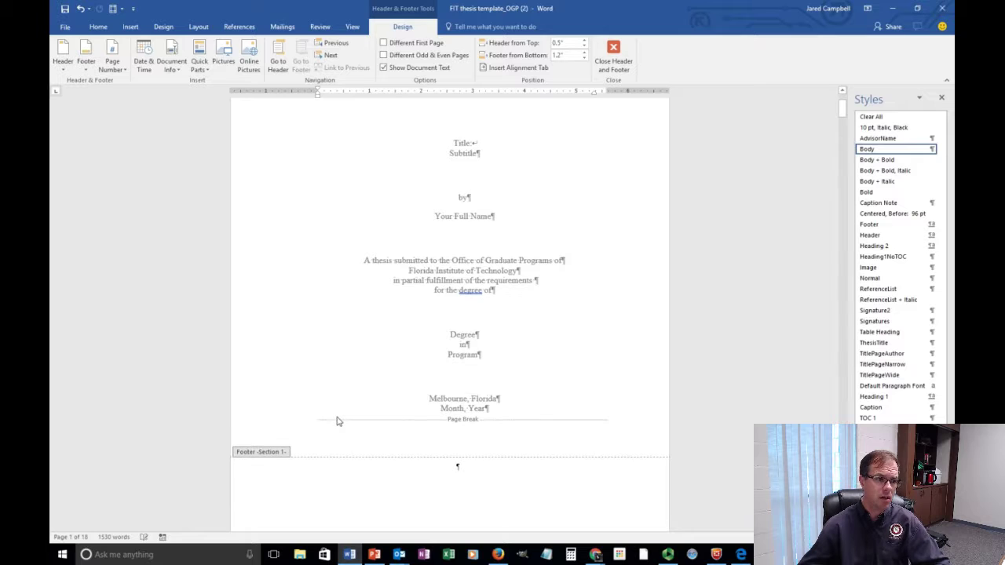
pyautogui.scroll(-8, 338, 421)
pyautogui.scroll(6, 338, 418)
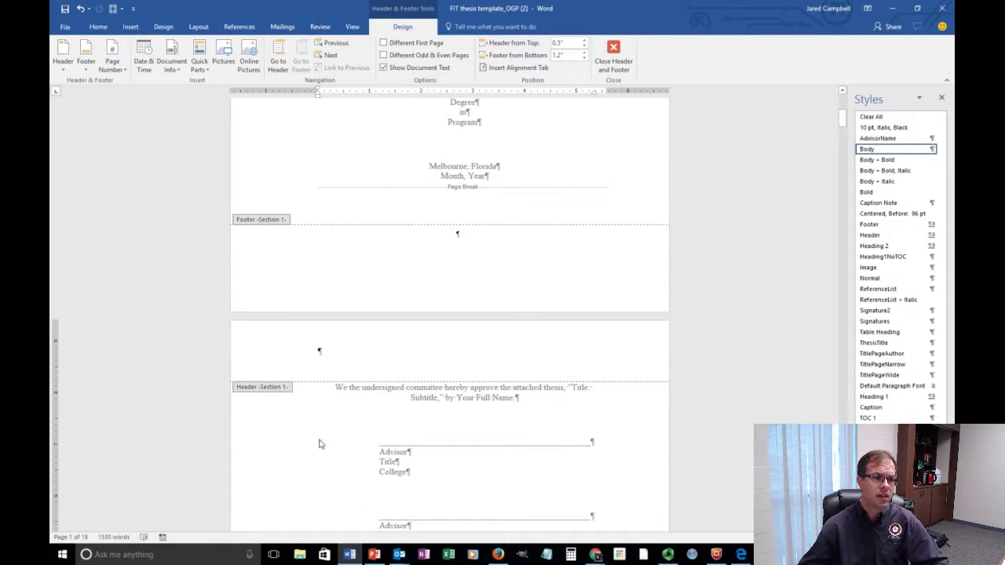
pyautogui.scroll(-8, 319, 444)
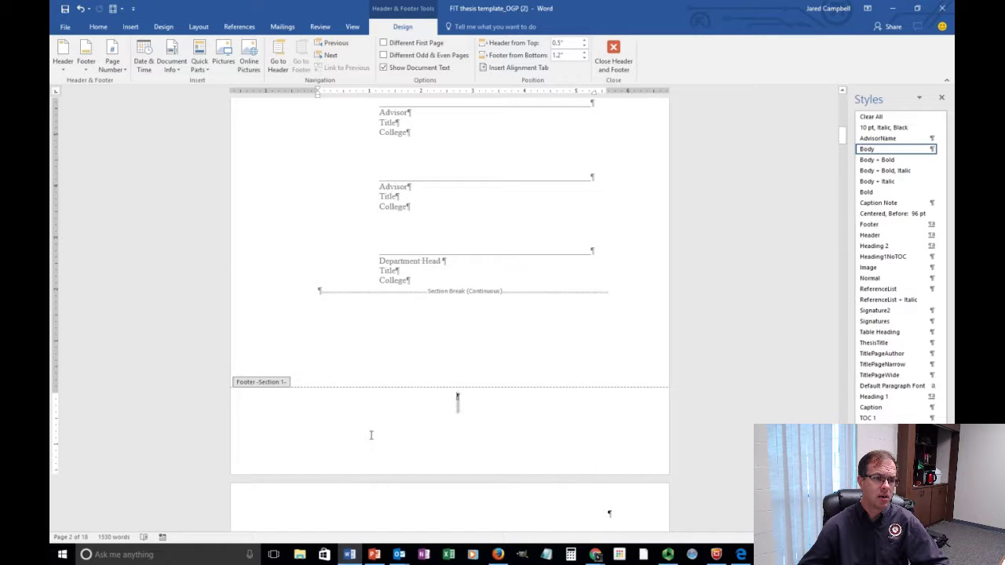
# - Insert a Plain Number 1 page number at the bottom of the page in the Section 1 footer
pyautogui.click(127, 27)
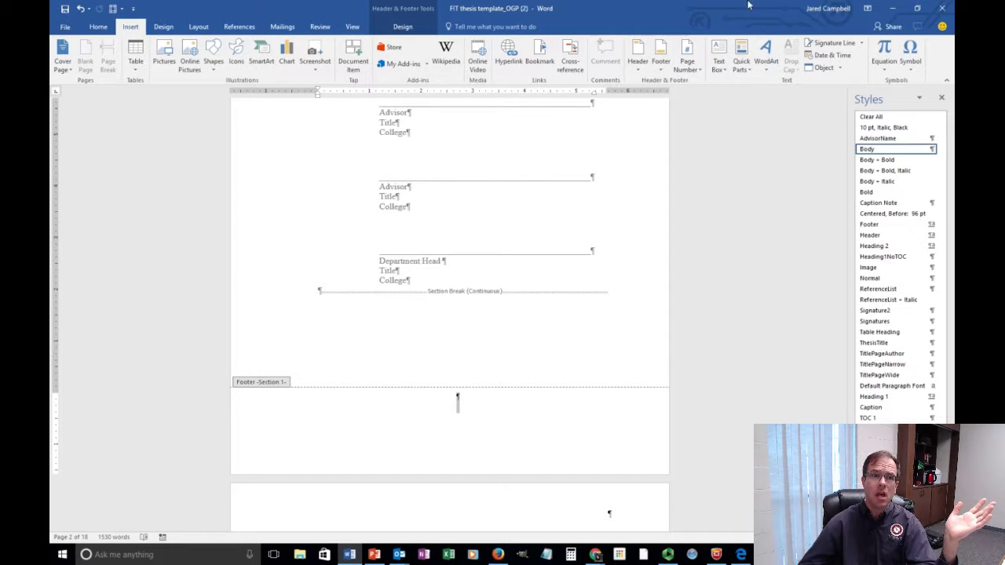
pyautogui.click(694, 71)
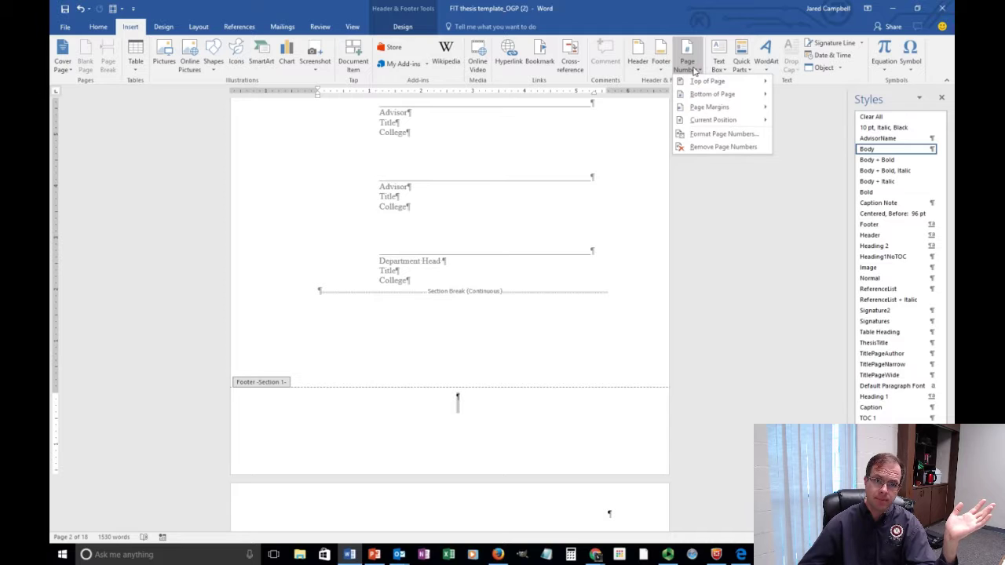
pyautogui.moveTo(712, 94)
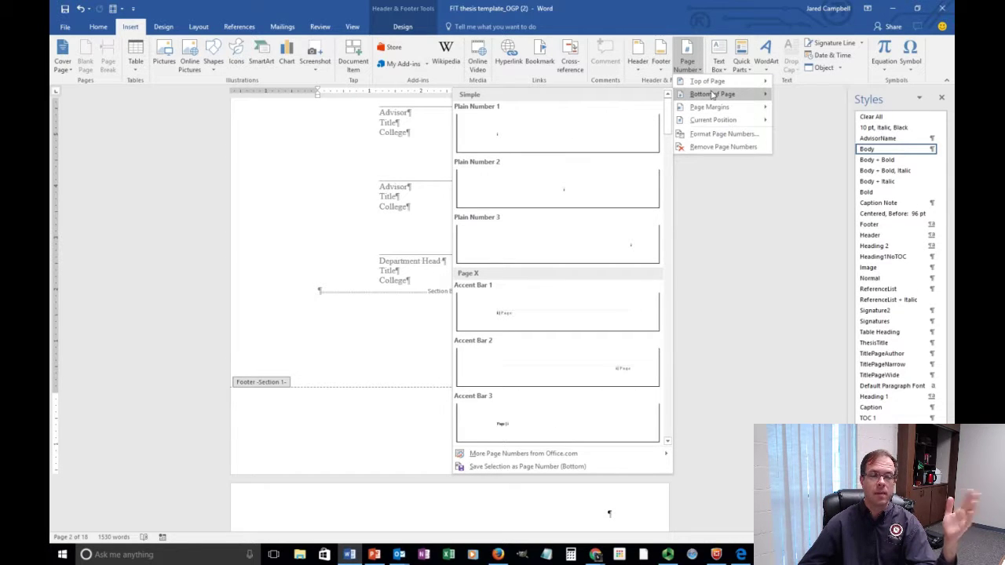
pyautogui.click(525, 133)
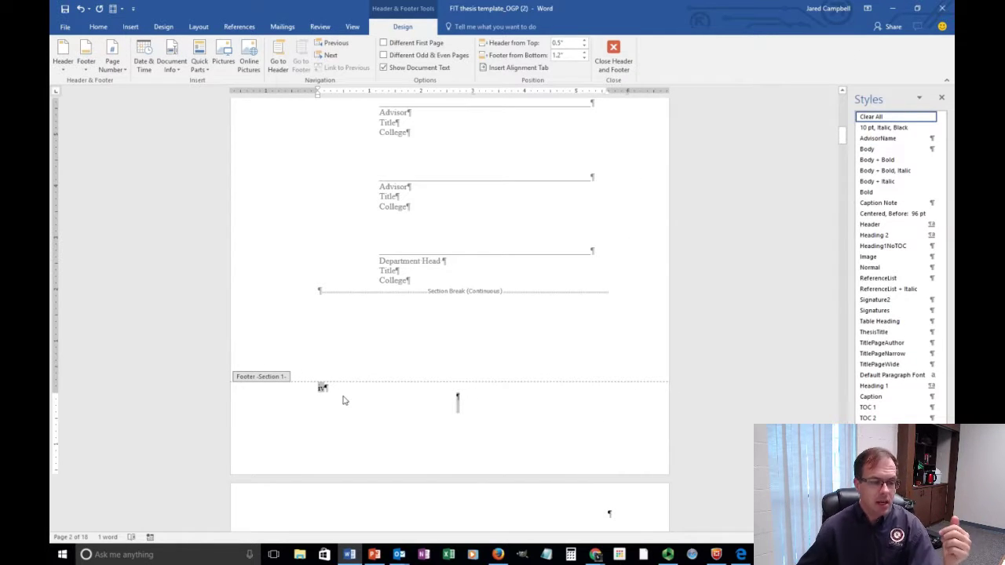
# - Set the Section 1 page numbering to start at i from the page number on the title page
pyautogui.scroll(8, 368, 417)
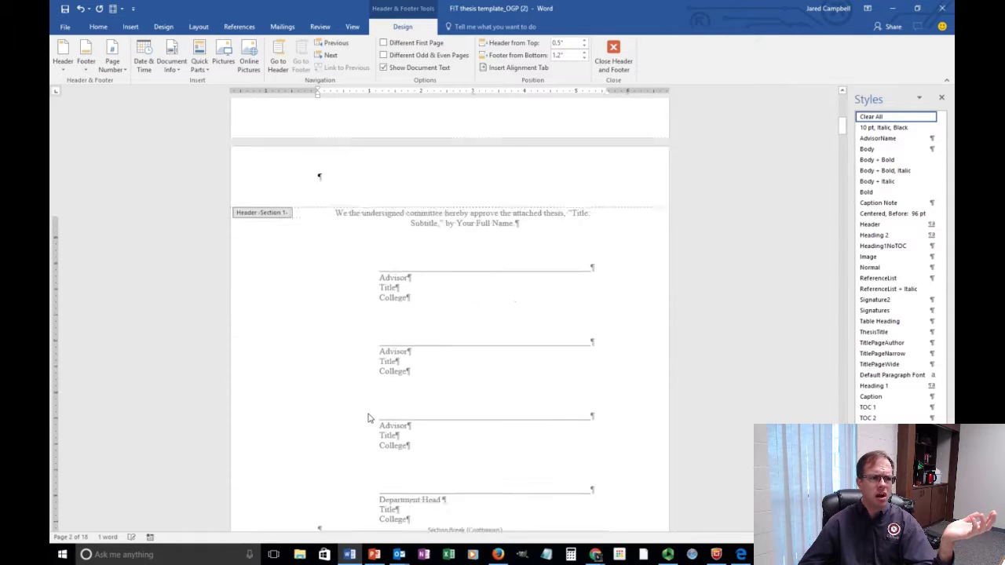
pyautogui.scroll(10, 369, 417)
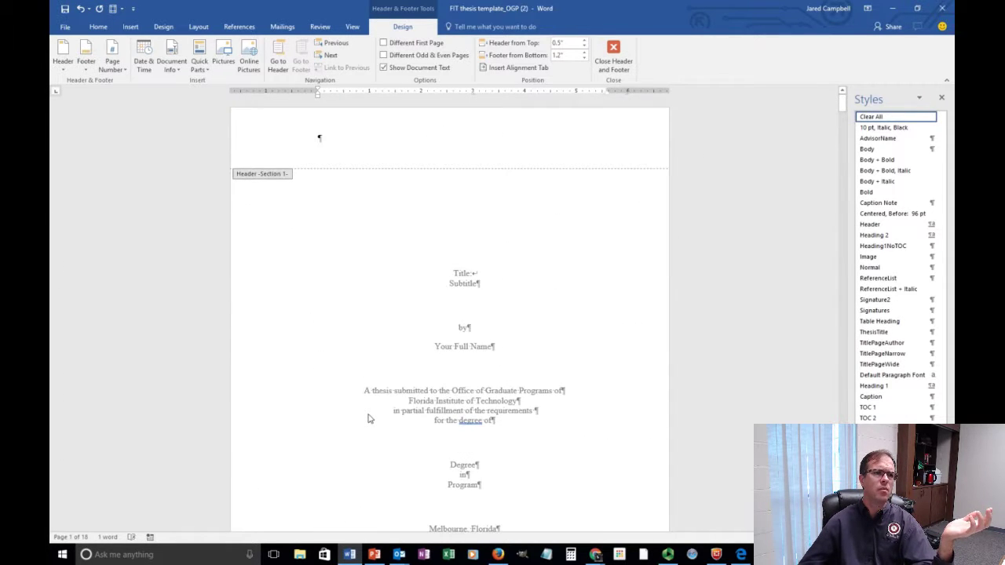
pyautogui.scroll(-5, 374, 419)
pyautogui.scroll(-1, 374, 420)
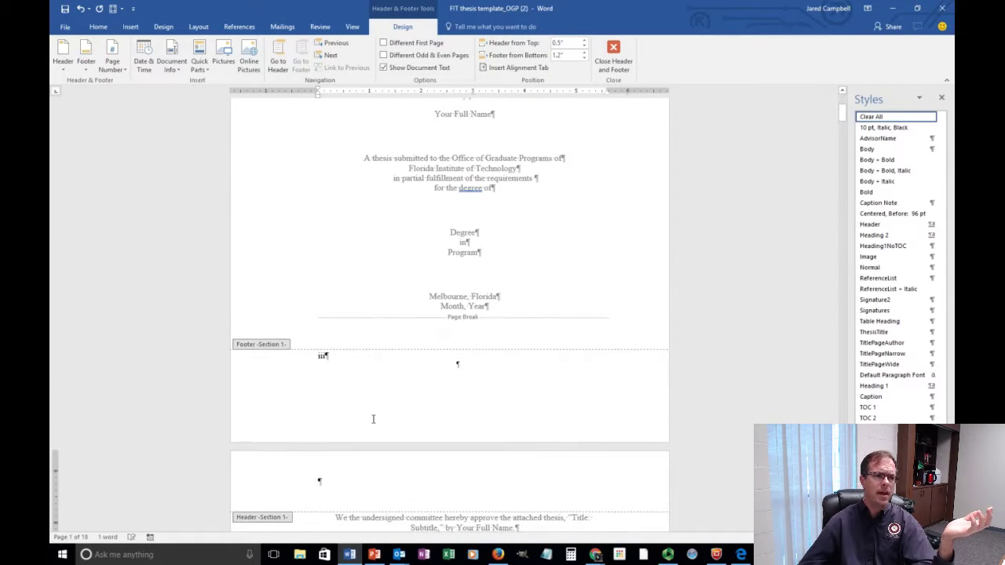
pyautogui.doubleClick(323, 358)
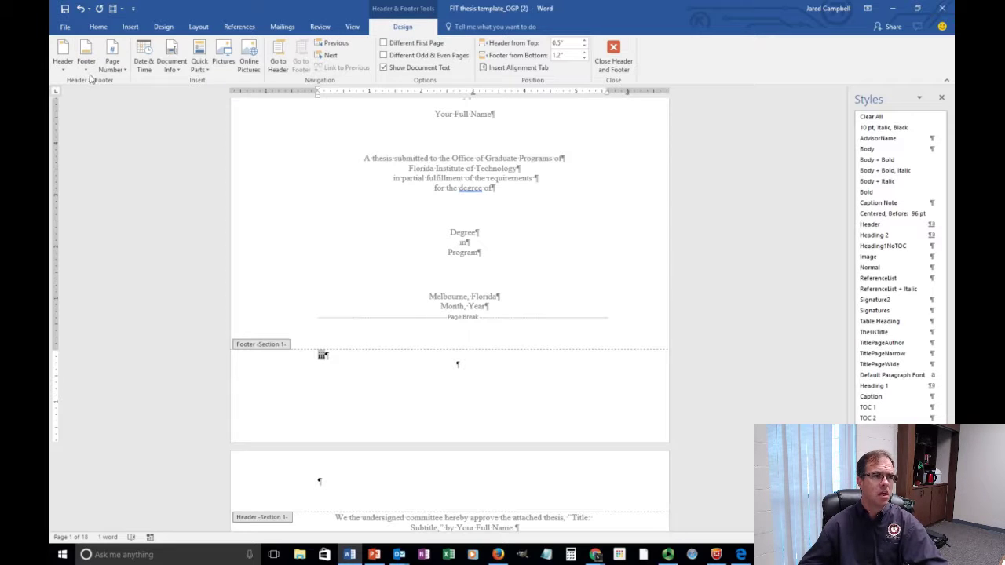
pyautogui.click(120, 73)
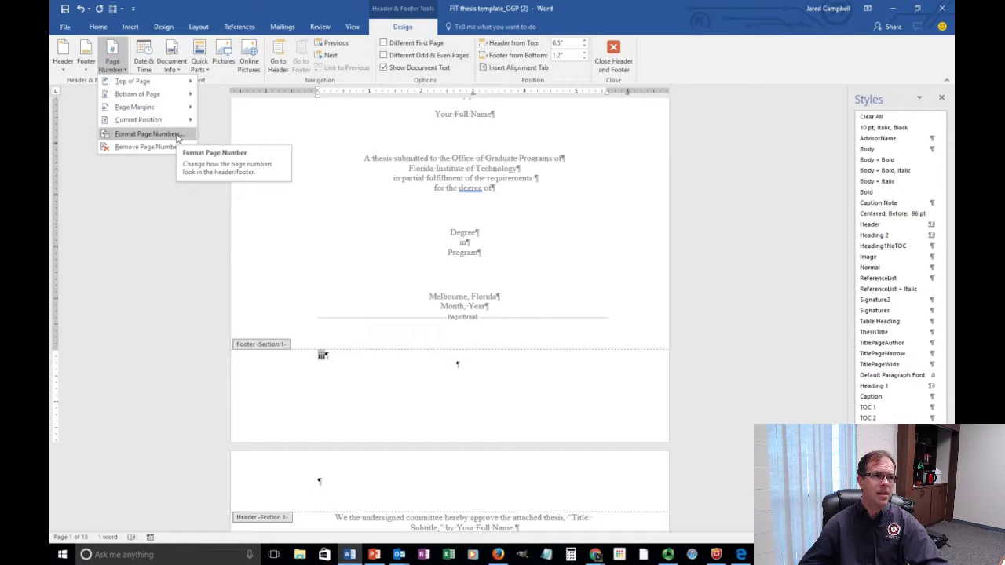
pyautogui.click(146, 134)
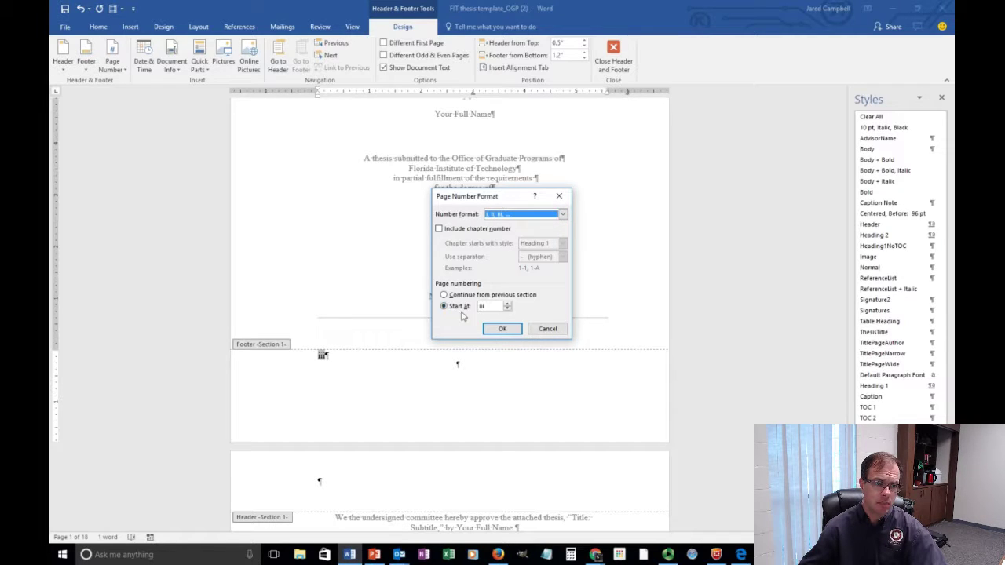
pyautogui.moveTo(495, 308); pyautogui.dragTo(472, 308)
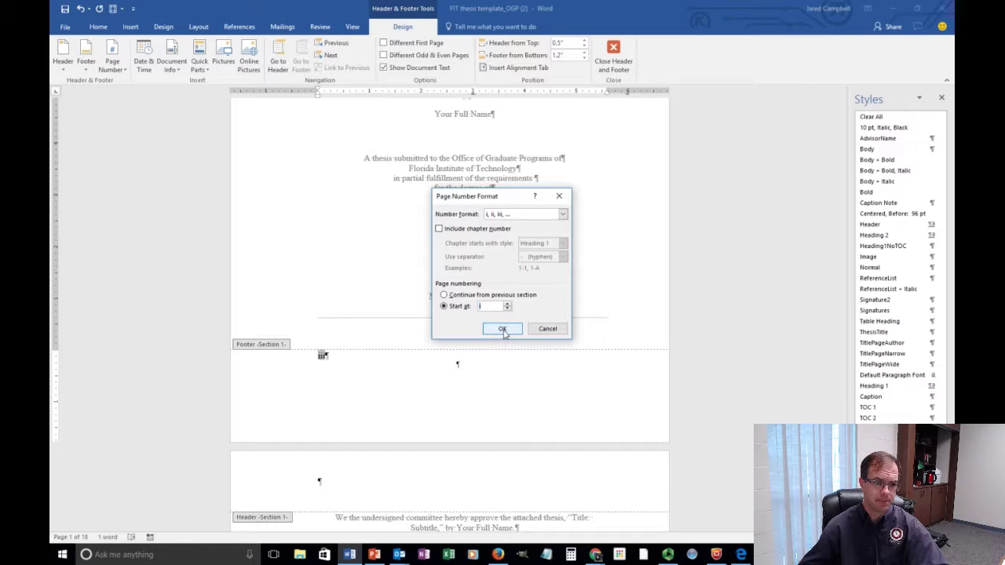
pyautogui.click(503, 329)
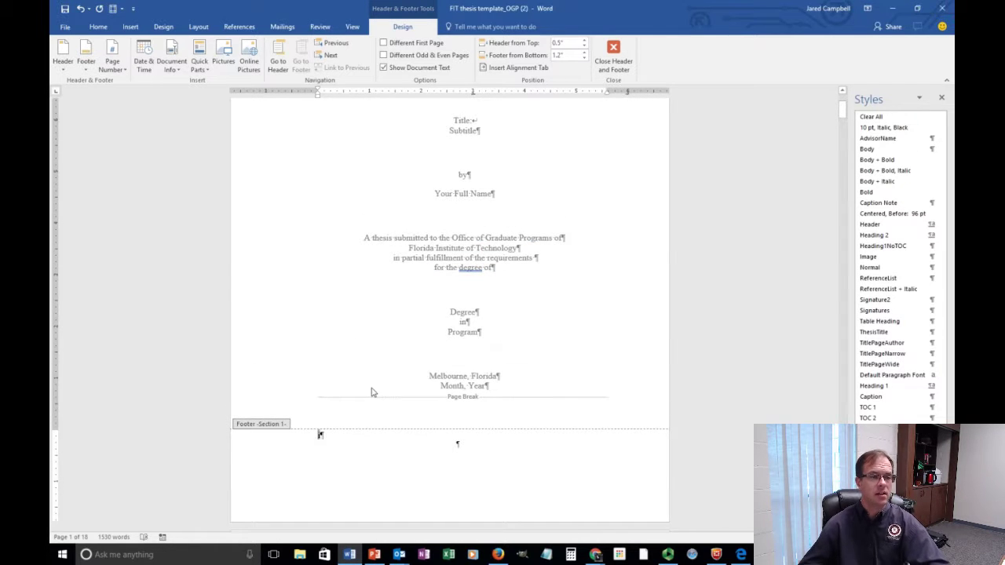
pyautogui.scroll(-2, 376, 392)
pyautogui.scroll(-2, 379, 298)
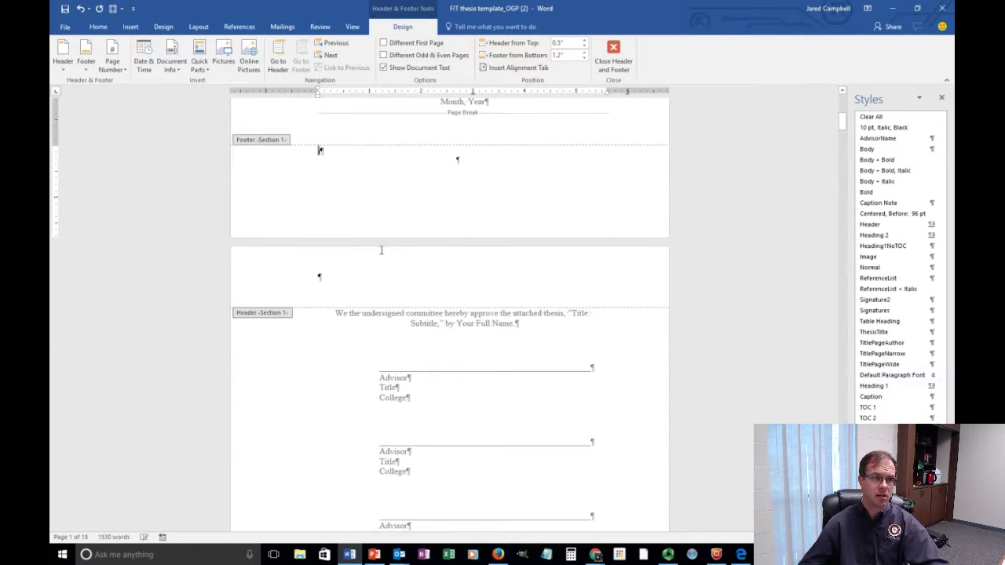
# - Examine the Section 1 and Section 2 footer page numbers from the title page through the footer information page, and return to the signature page
pyautogui.scroll(-7, 343, 196)
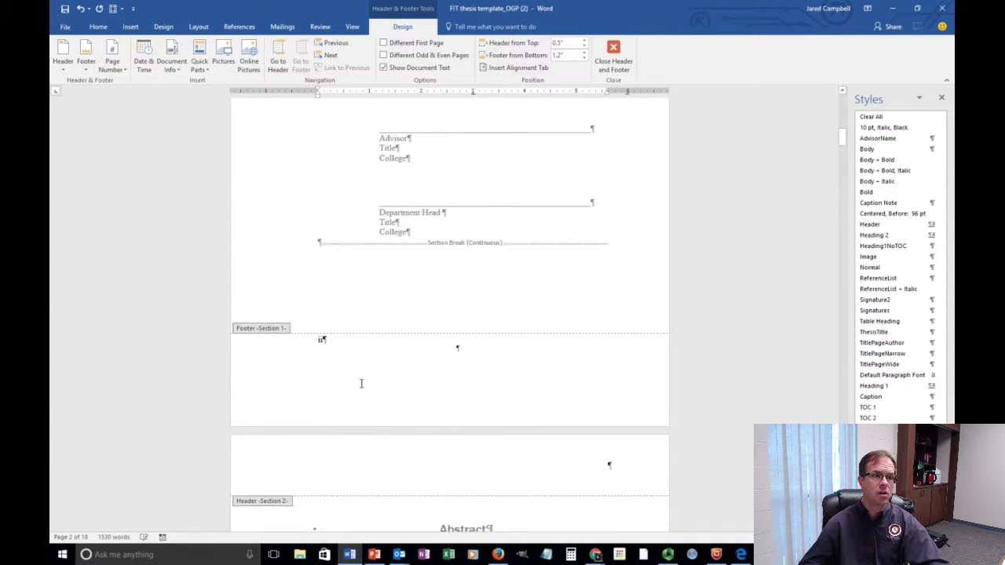
pyautogui.scroll(-6, 355, 377)
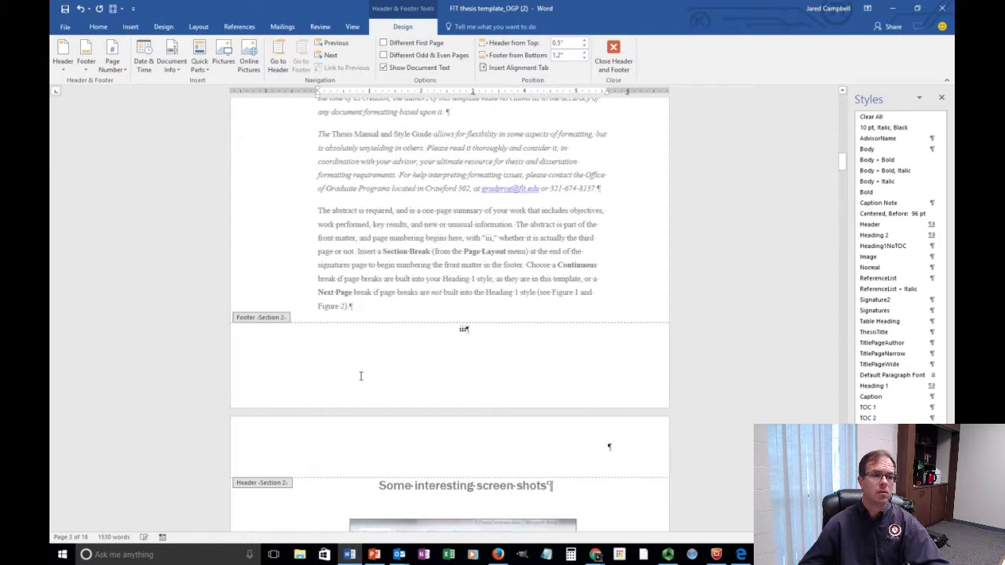
pyautogui.scroll(-10, 394, 349)
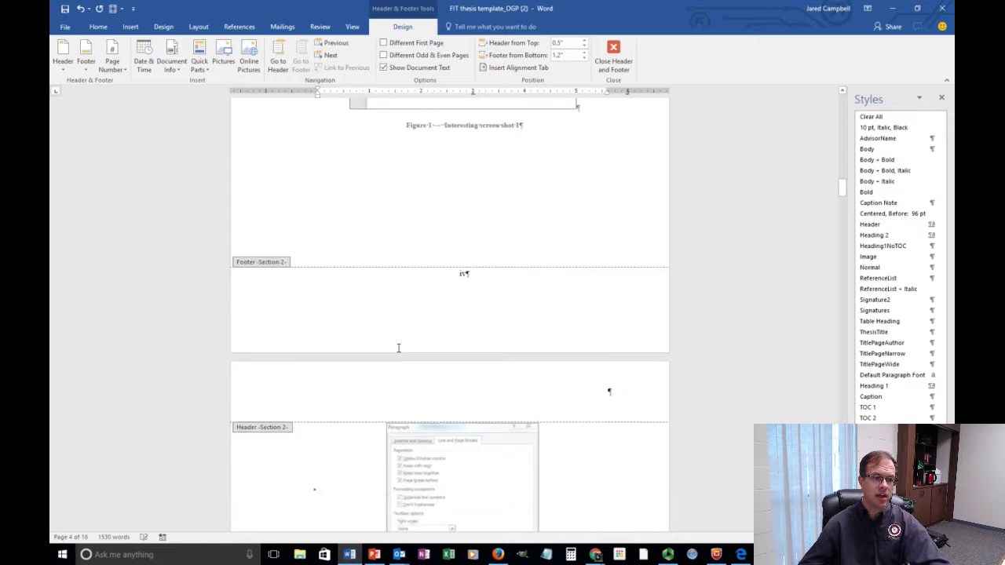
pyautogui.scroll(-4, 395, 344)
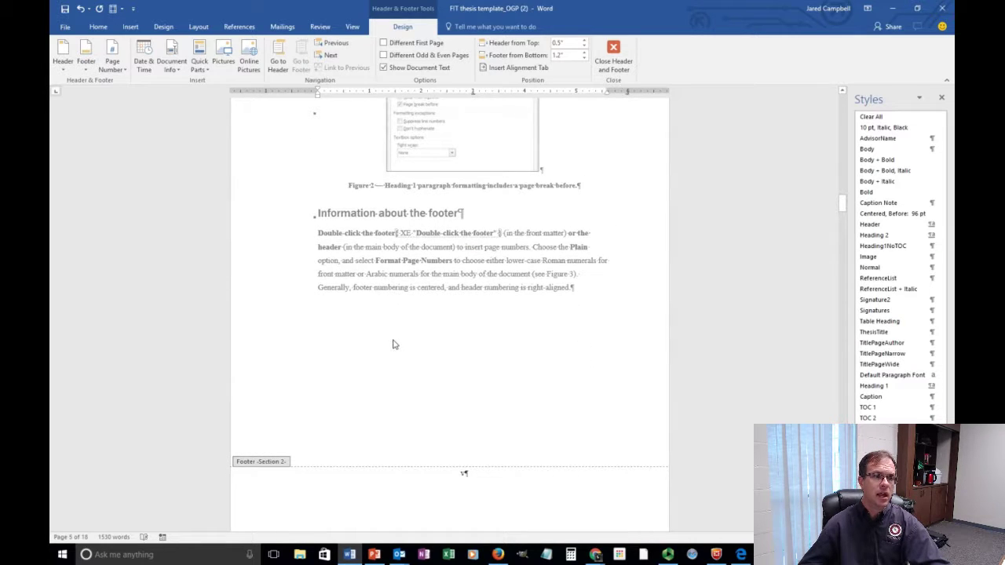
pyautogui.scroll(8, 394, 344)
pyautogui.scroll(12, 398, 344)
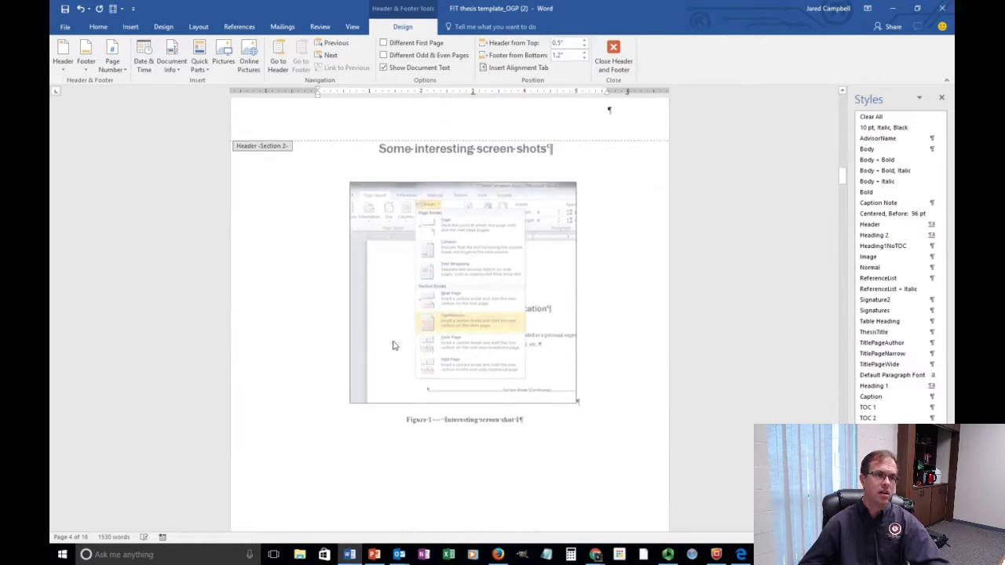
pyautogui.scroll(3, 402, 326)
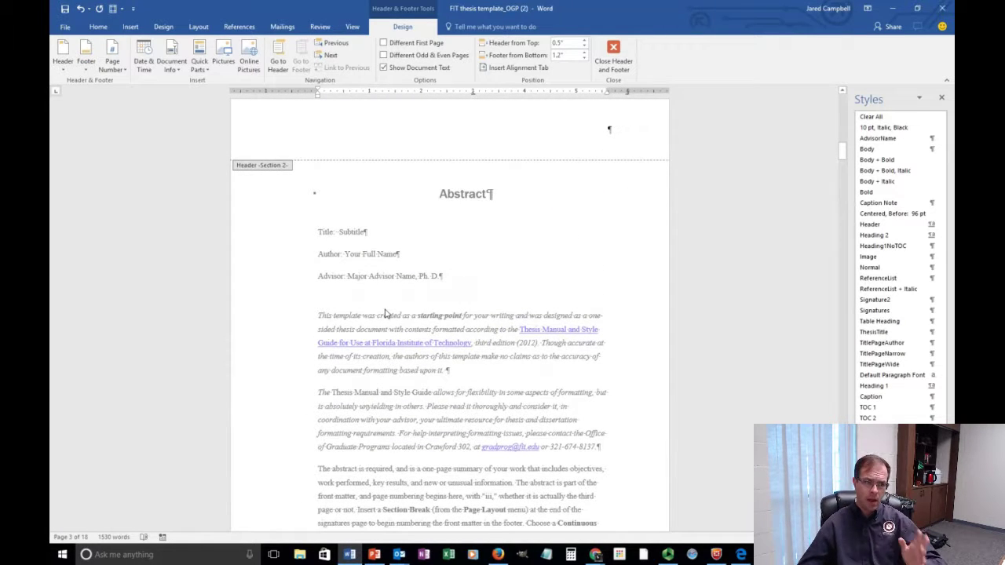
pyautogui.scroll(3, 390, 314)
pyautogui.scroll(3, 391, 313)
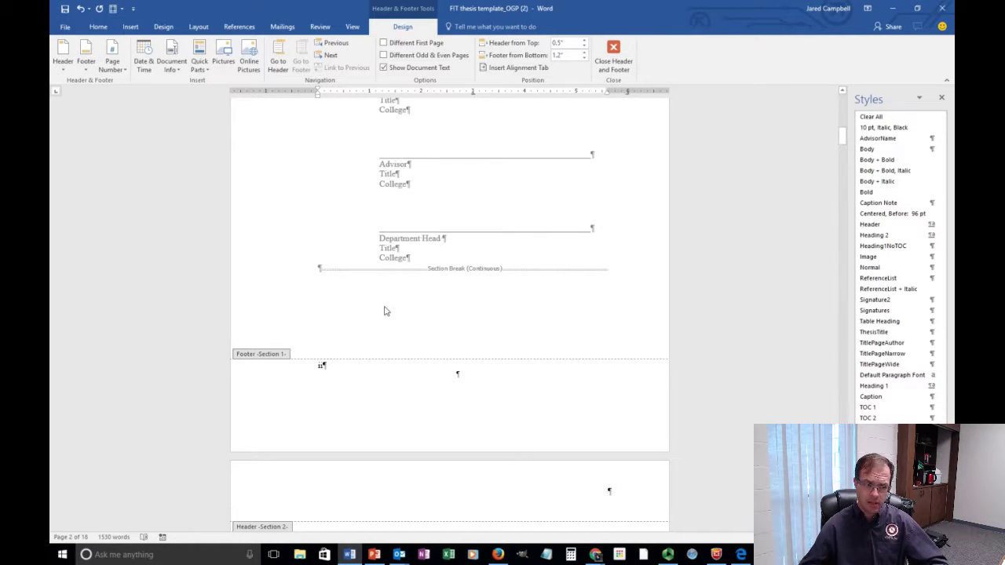
# - Set the Section 2 page numbering to the 1, 2, 3 format starting at 1 from the page number below the abstract
pyautogui.scroll(-3, 373, 317)
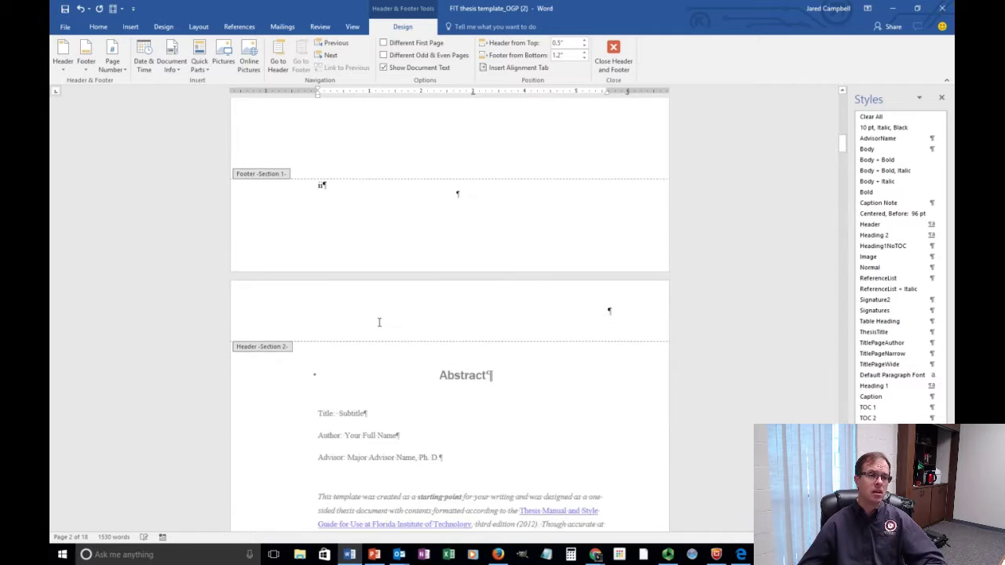
pyautogui.scroll(-3, 380, 322)
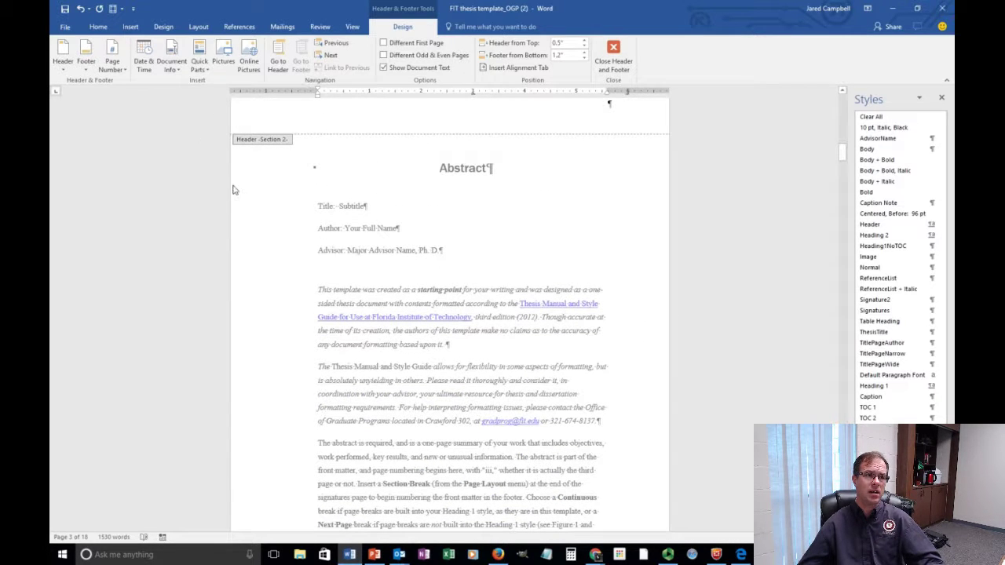
pyautogui.scroll(-3, 267, 299)
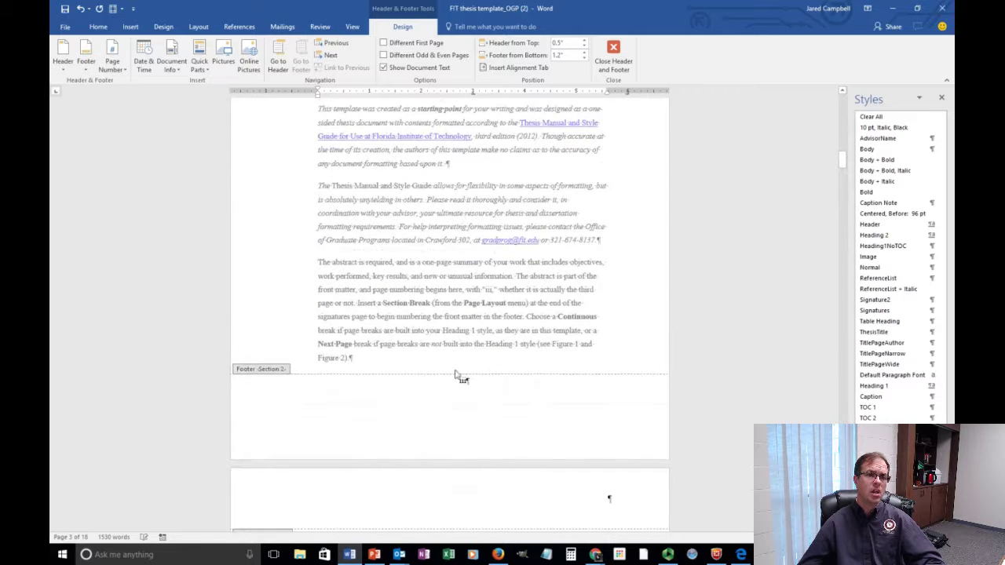
pyautogui.doubleClick(464, 382)
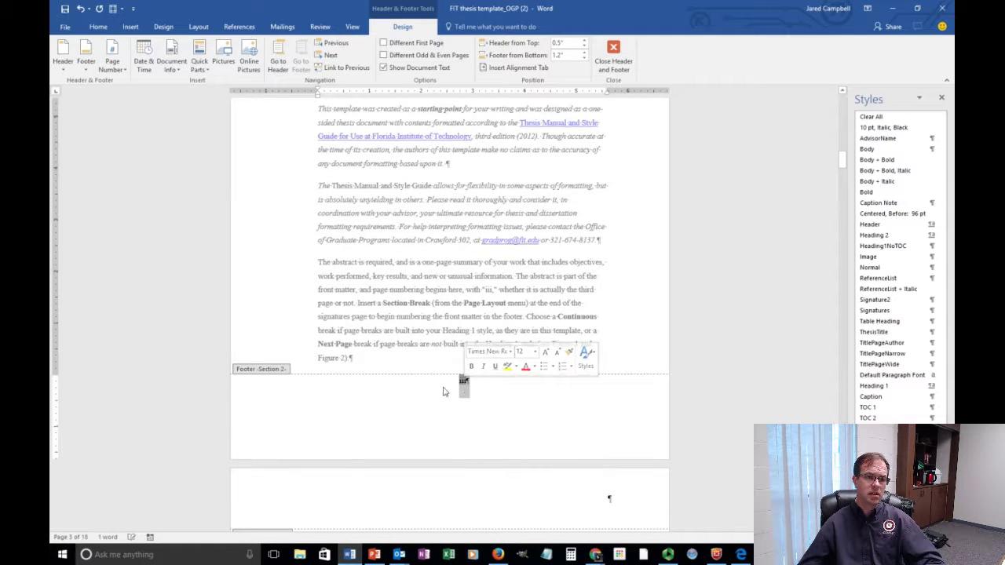
pyautogui.doubleClick(464, 382)
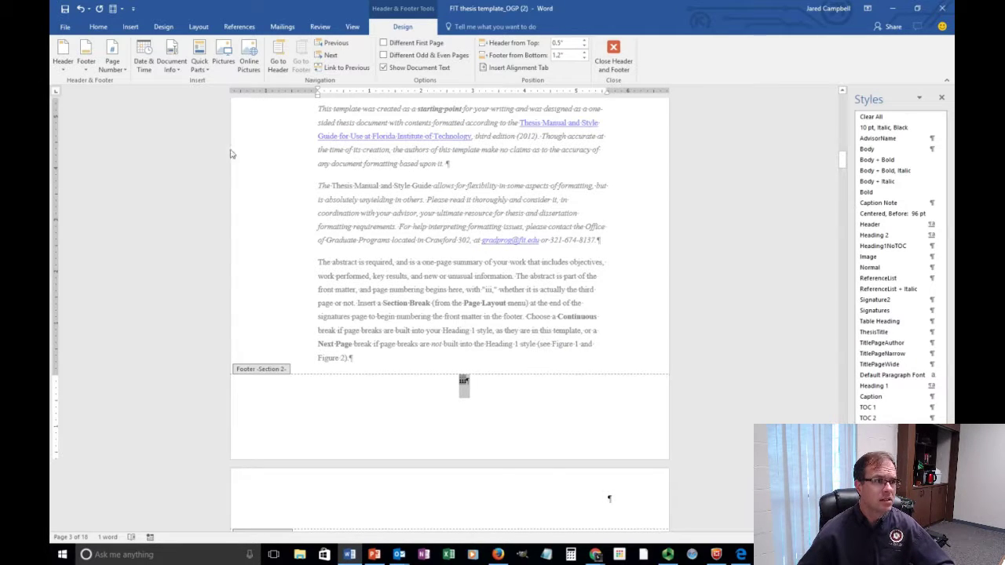
pyautogui.click(117, 70)
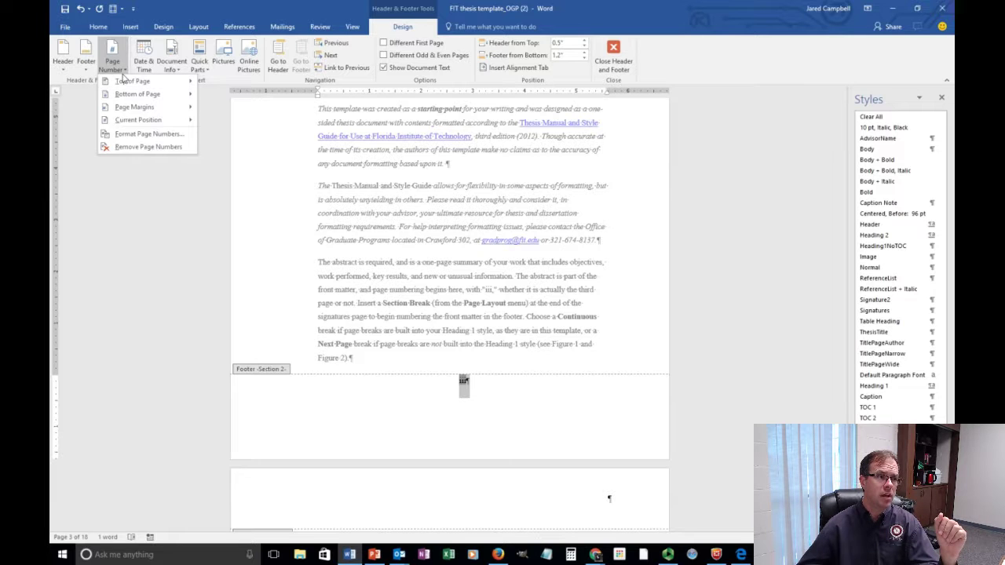
pyautogui.click(142, 134)
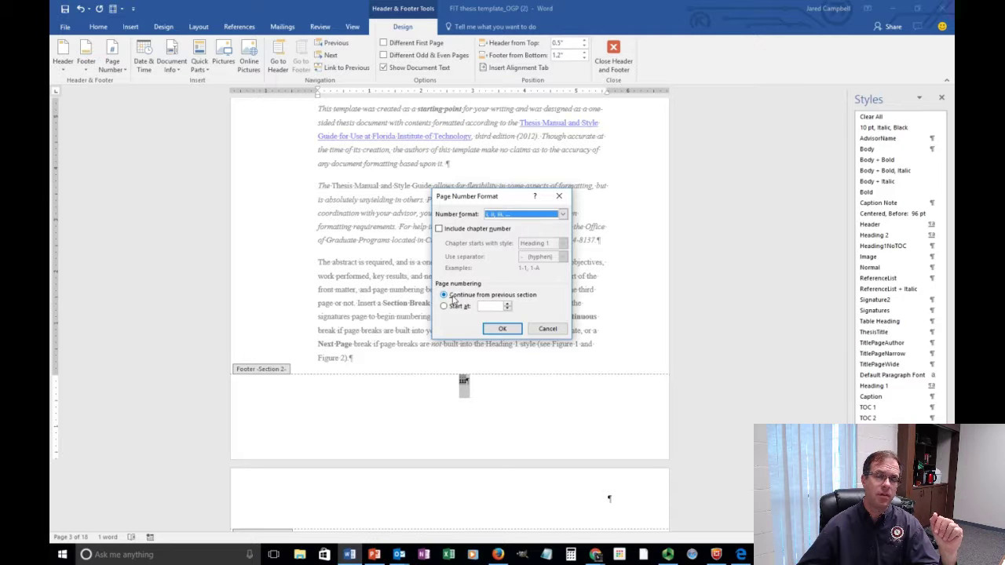
pyautogui.click(444, 306)
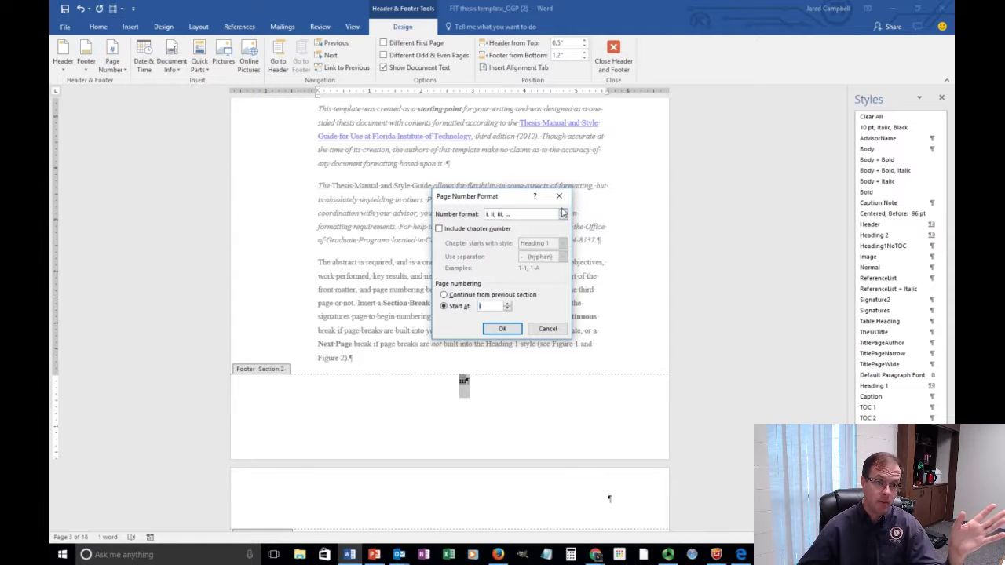
pyautogui.click(563, 215)
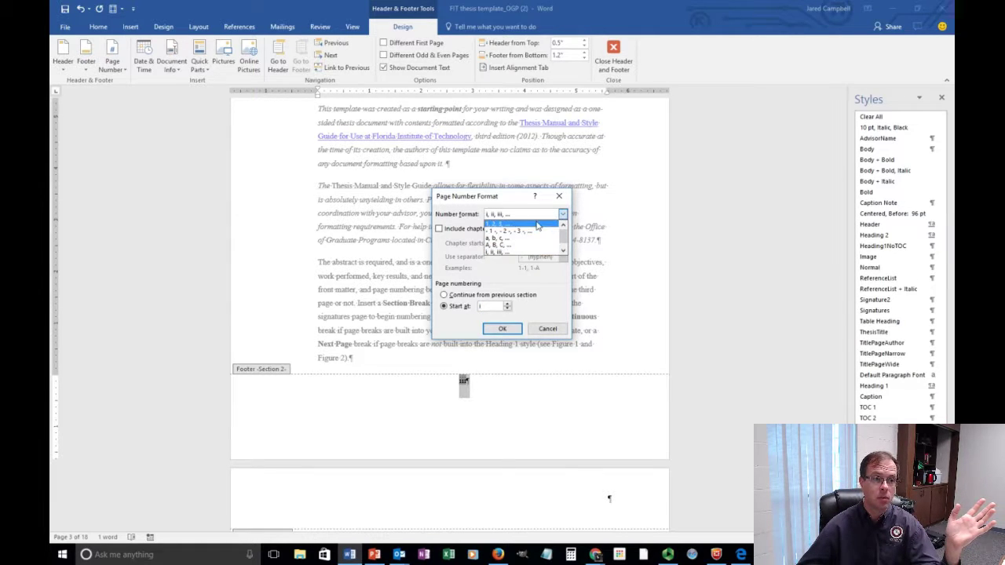
pyautogui.click(539, 225)
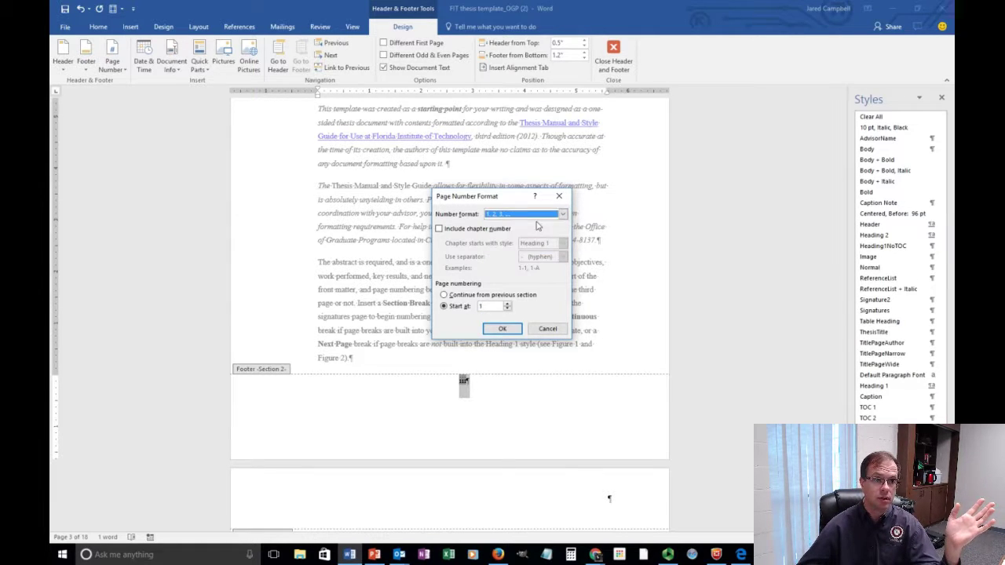
pyautogui.click(501, 330)
# - Compare the page numbers in the Section 1 and Section 2 footers from the title page onward, and close footer editing
pyautogui.scroll(2, 519, 377)
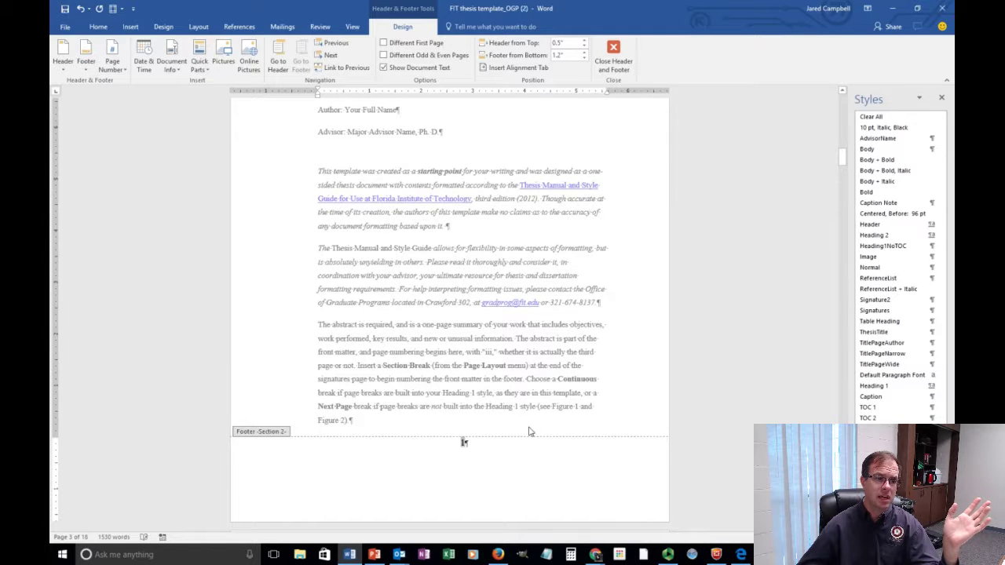
pyautogui.scroll(-10, 528, 431)
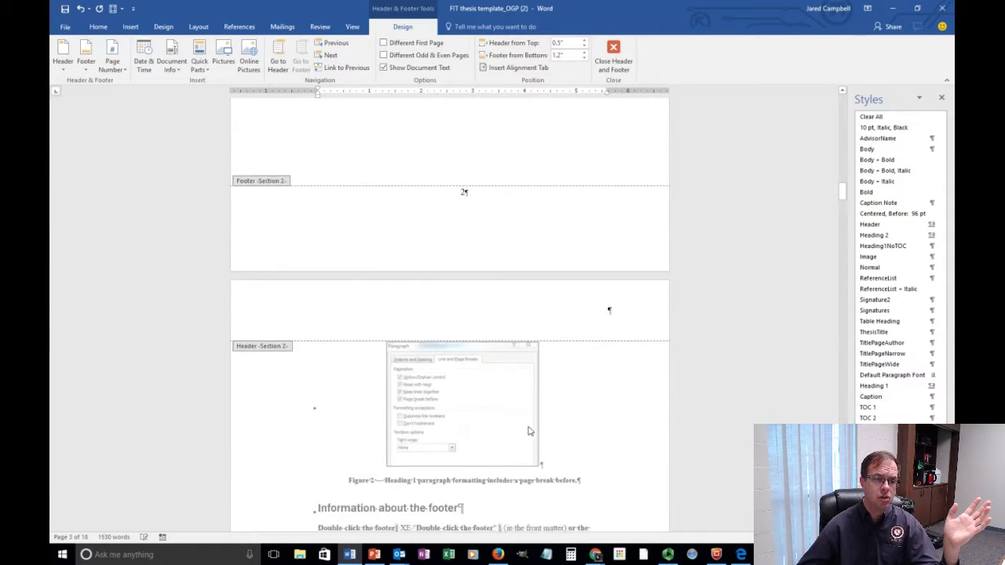
pyautogui.scroll(-5, 528, 431)
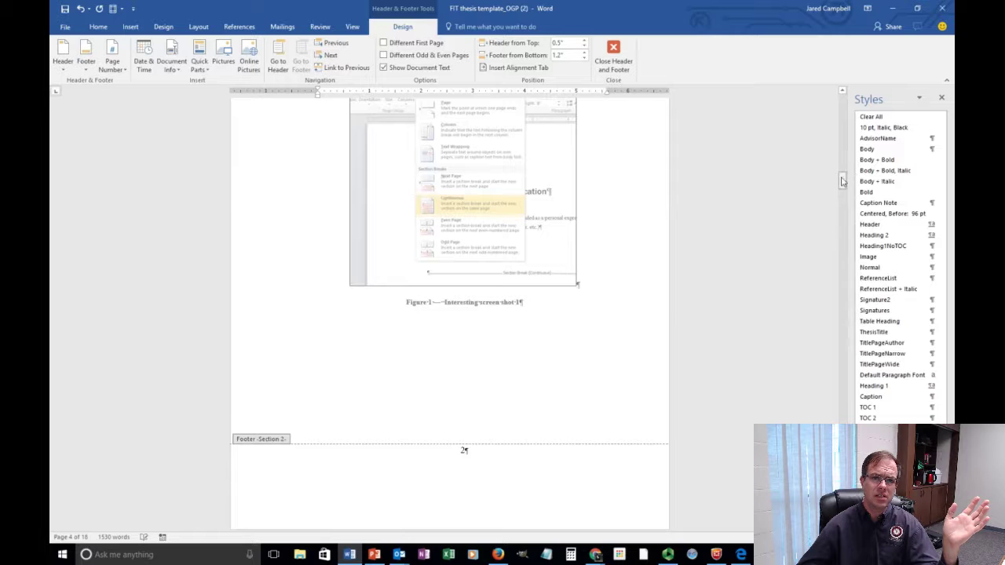
pyautogui.moveTo(843, 182); pyautogui.dragTo(863, 106)
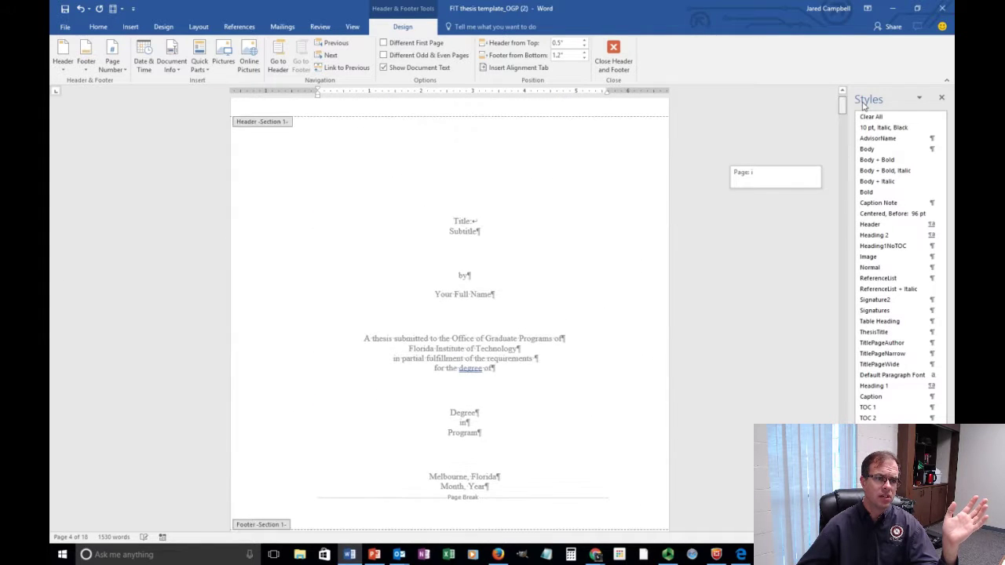
pyautogui.scroll(-6, 630, 242)
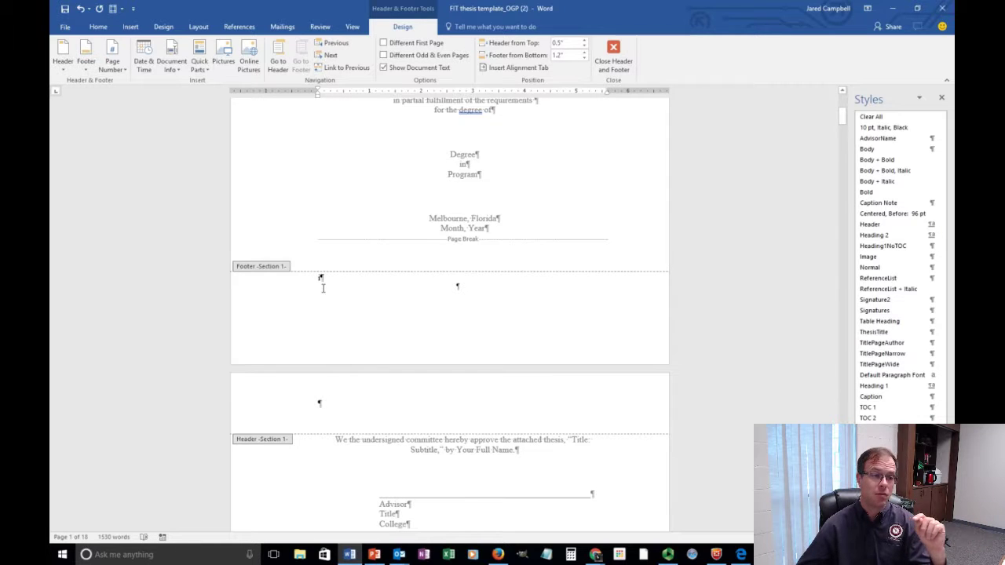
pyautogui.scroll(-10, 322, 292)
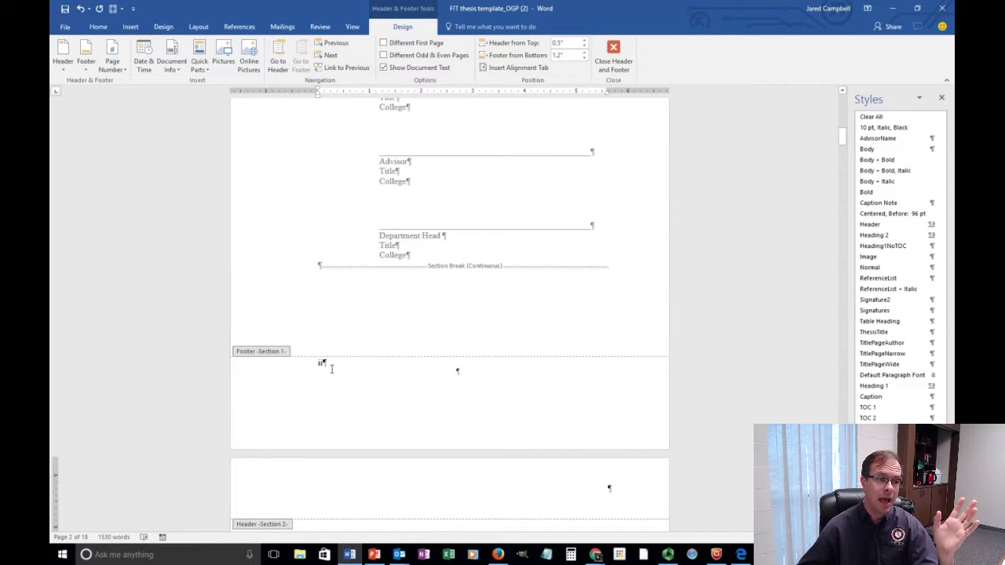
pyautogui.scroll(-10, 331, 369)
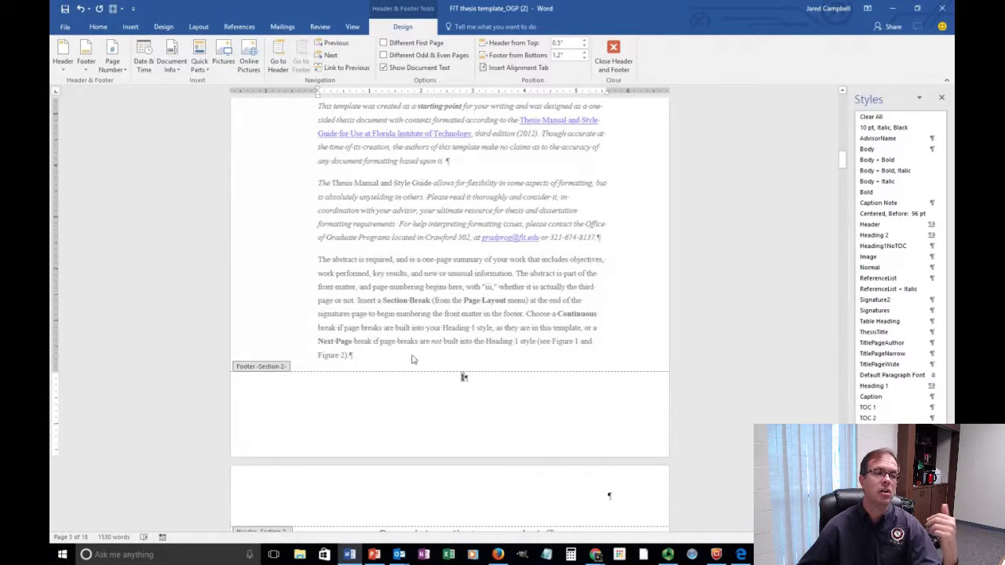
pyautogui.scroll(-10, 507, 381)
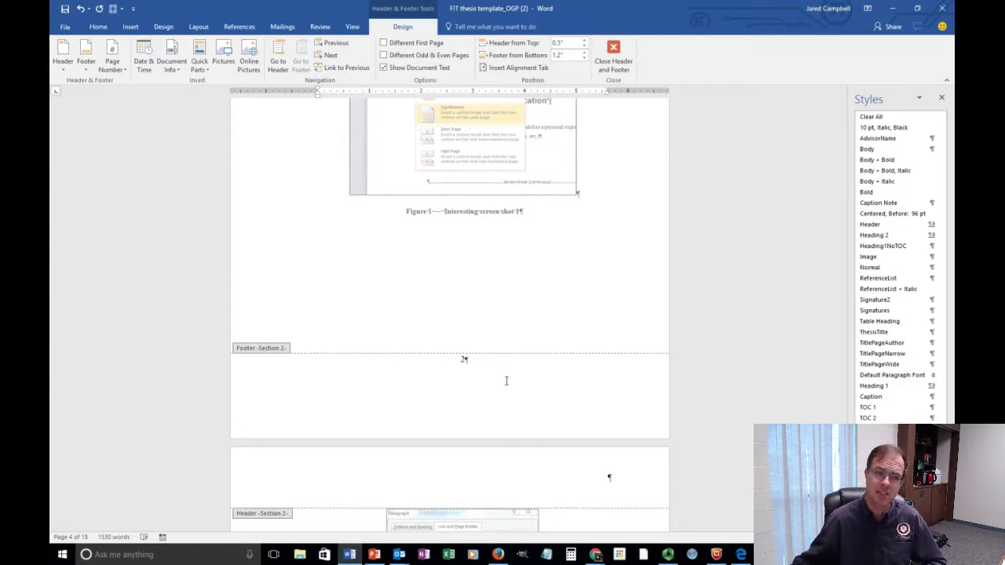
pyautogui.scroll(-10, 506, 381)
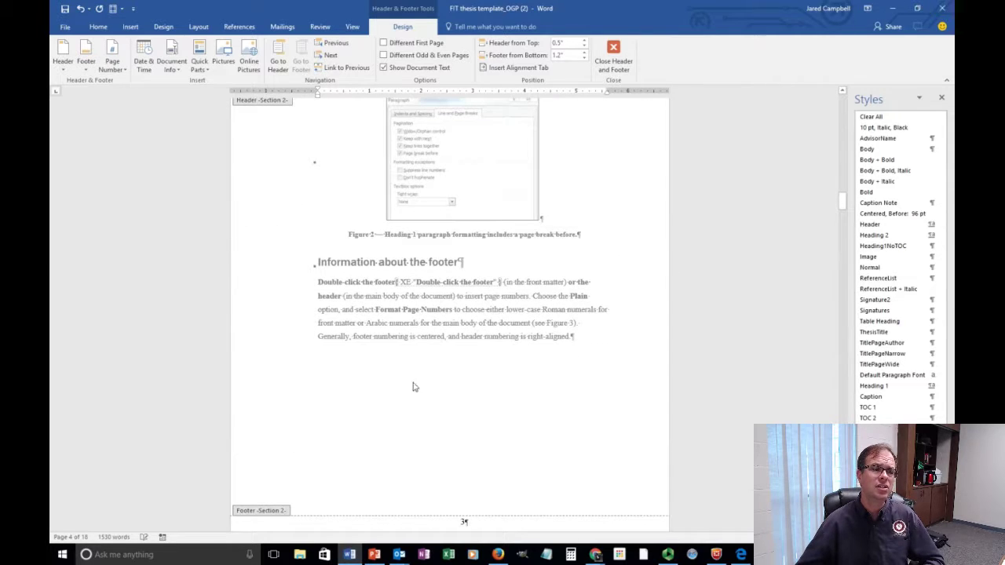
pyautogui.doubleClick(415, 366)
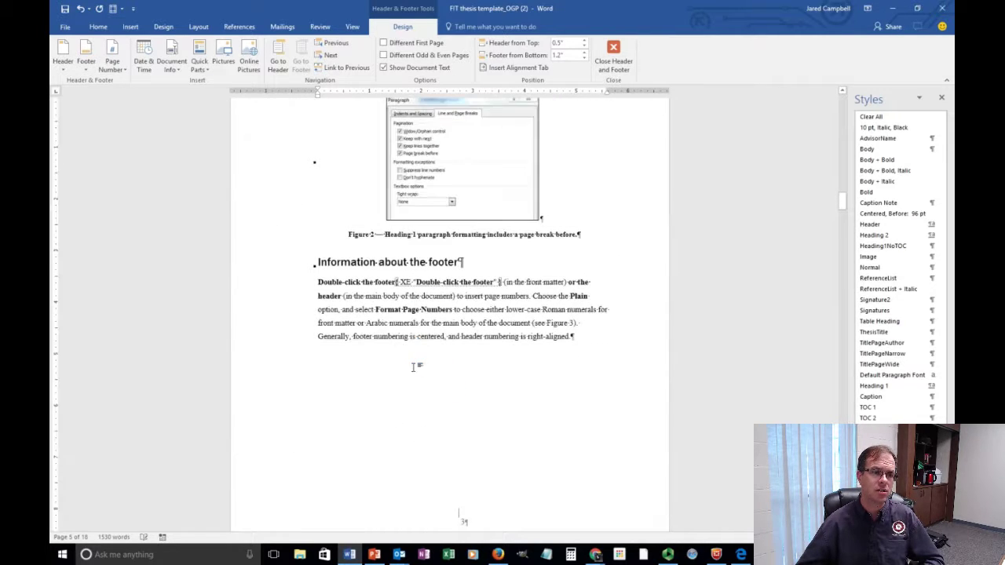
# - Insert a Next Page section break at the end of the paragraph under the "Information about the footer" heading
pyautogui.scroll(2, 377, 334)
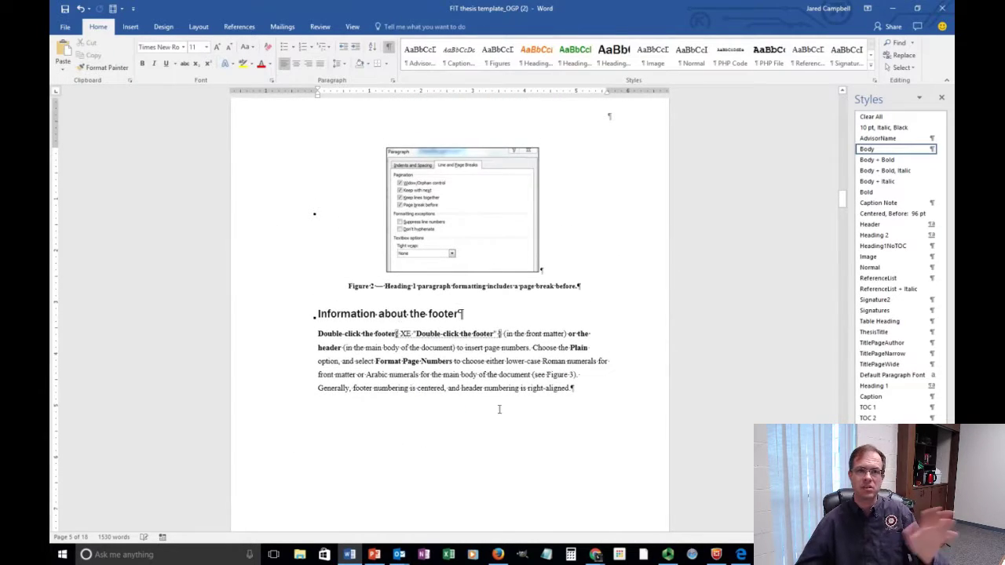
pyautogui.scroll(3, 472, 415)
pyautogui.scroll(-6, 472, 415)
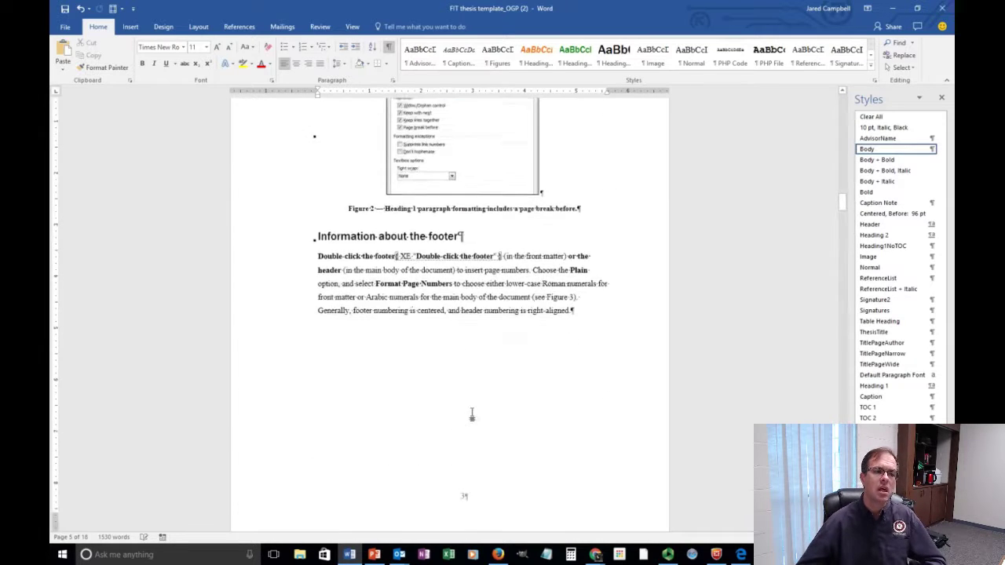
pyautogui.scroll(-20, 471, 415)
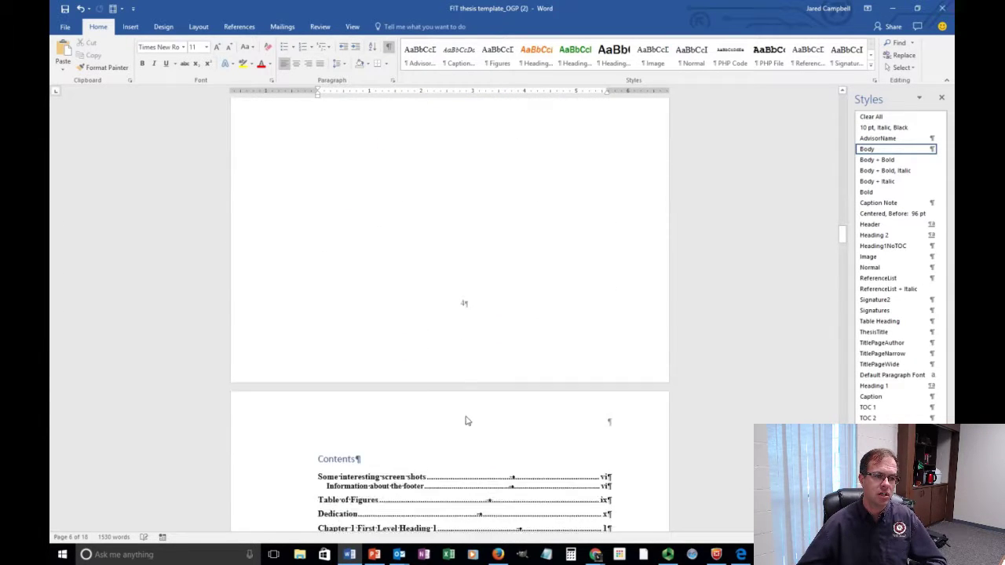
pyautogui.scroll(15, 468, 419)
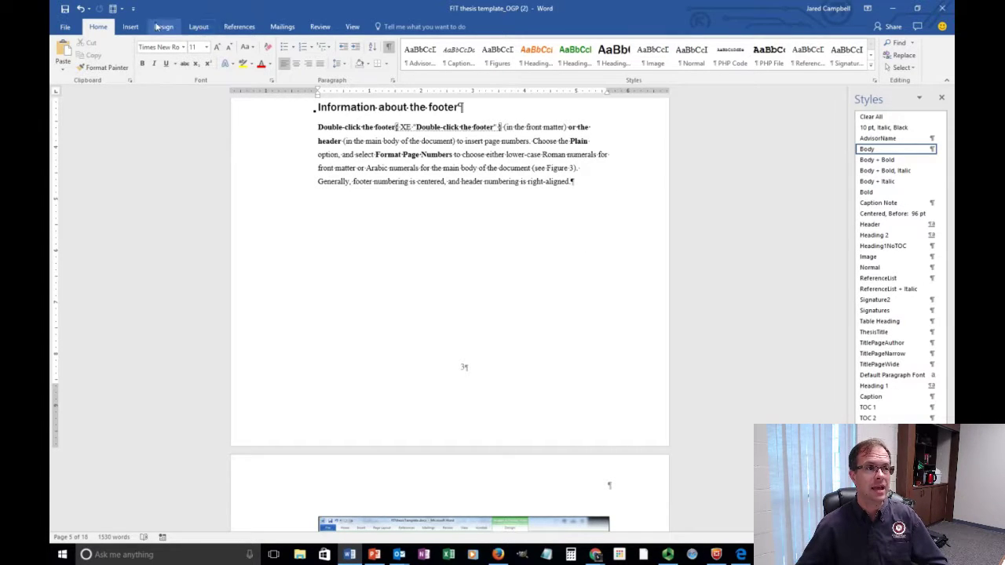
pyautogui.click(196, 27)
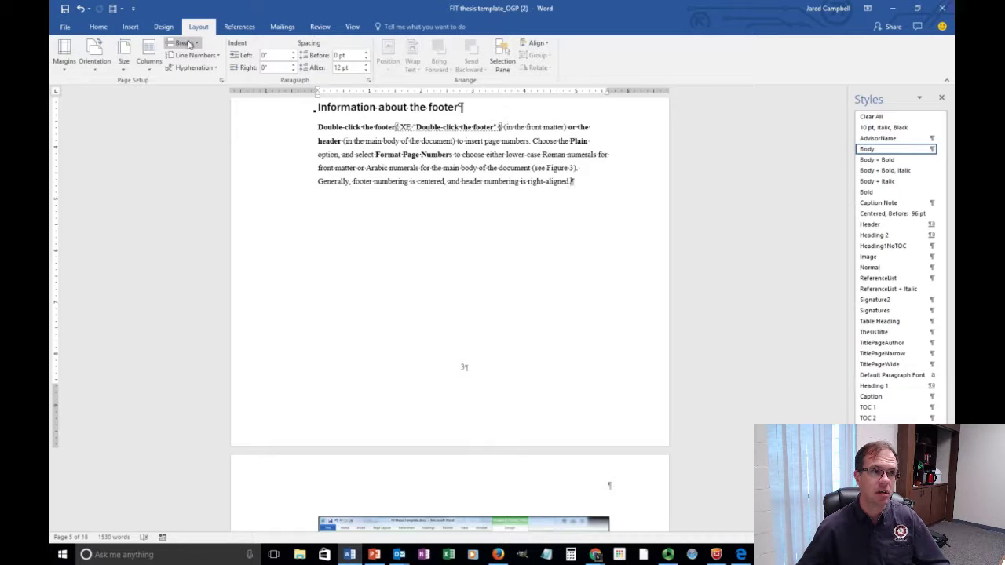
pyautogui.click(187, 44)
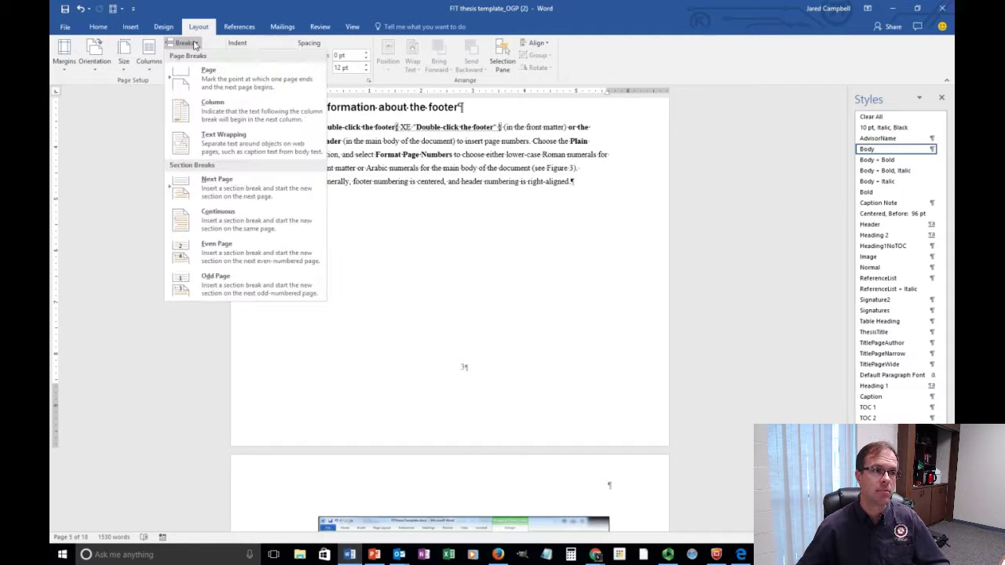
pyautogui.click(252, 188)
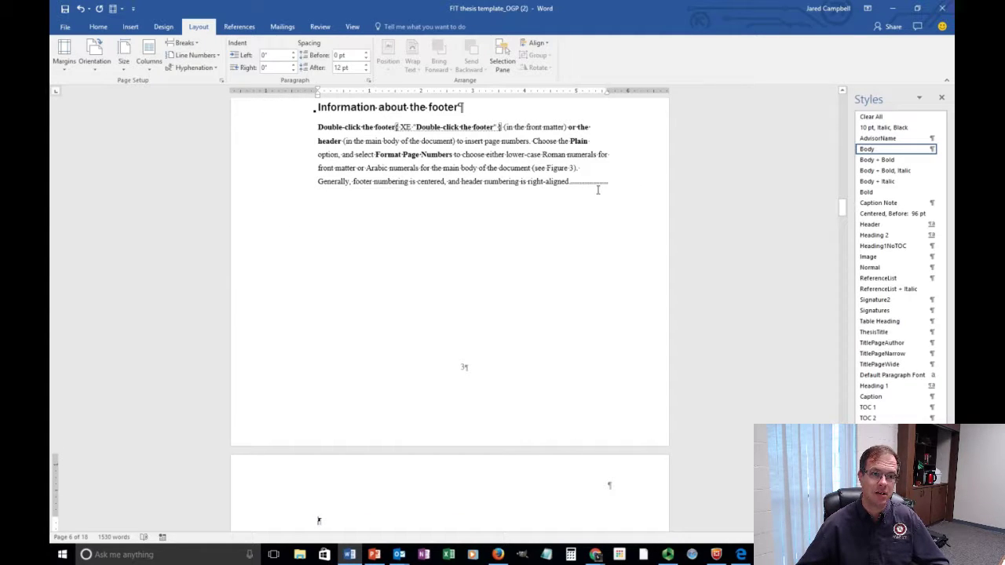
pyautogui.scroll(-5, 597, 189)
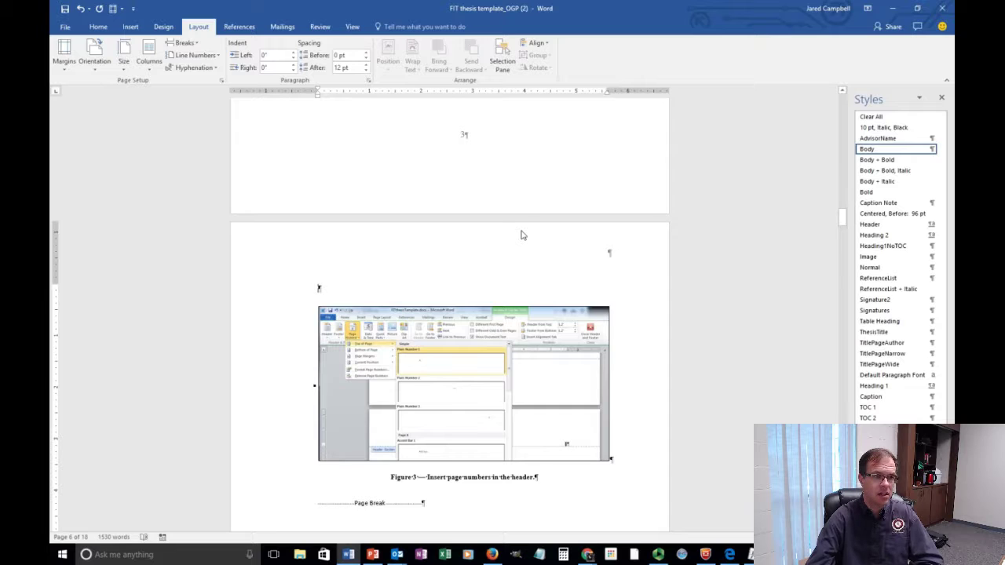
# - Delete the empty paragraph above the Figure 3 image at the start of the new section
pyautogui.press('Delete')
pyautogui.scroll(5, 521, 235)
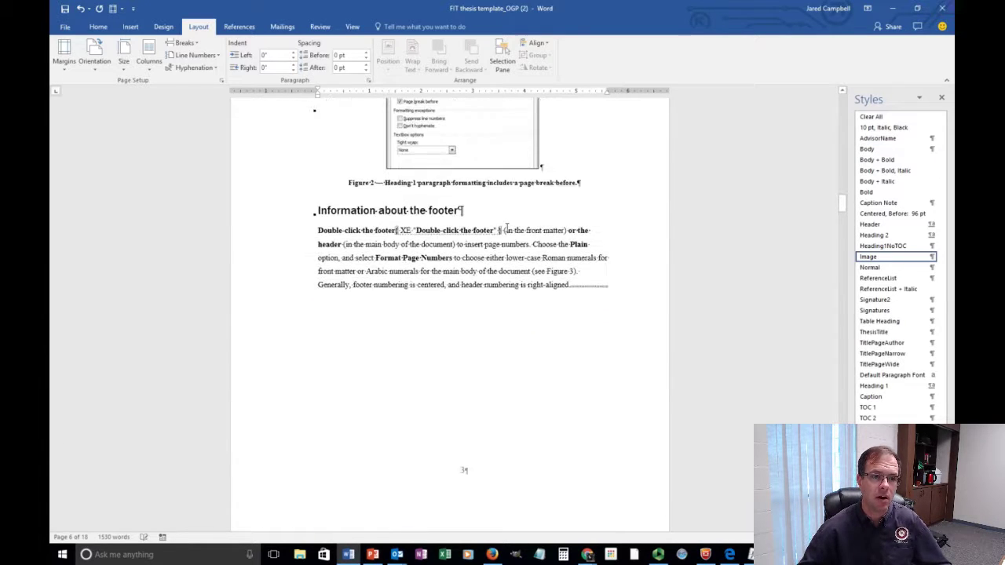
pyautogui.click(607, 293)
# - Examine the footer page numbers from the "Information about the footer" page through the Contents, Table of Figures and Dedication pages
pyautogui.scroll(-5, 526, 297)
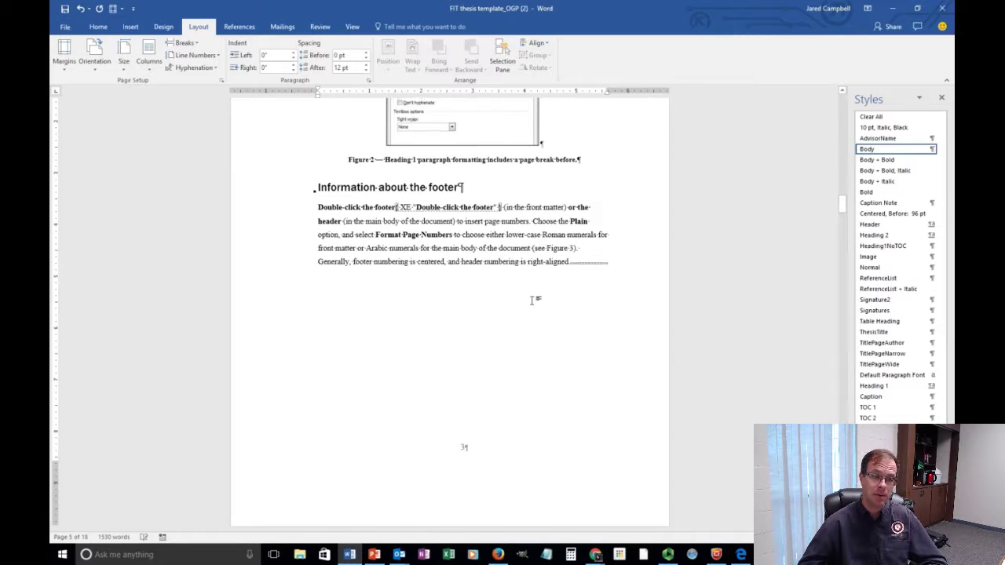
pyautogui.scroll(-10, 536, 301)
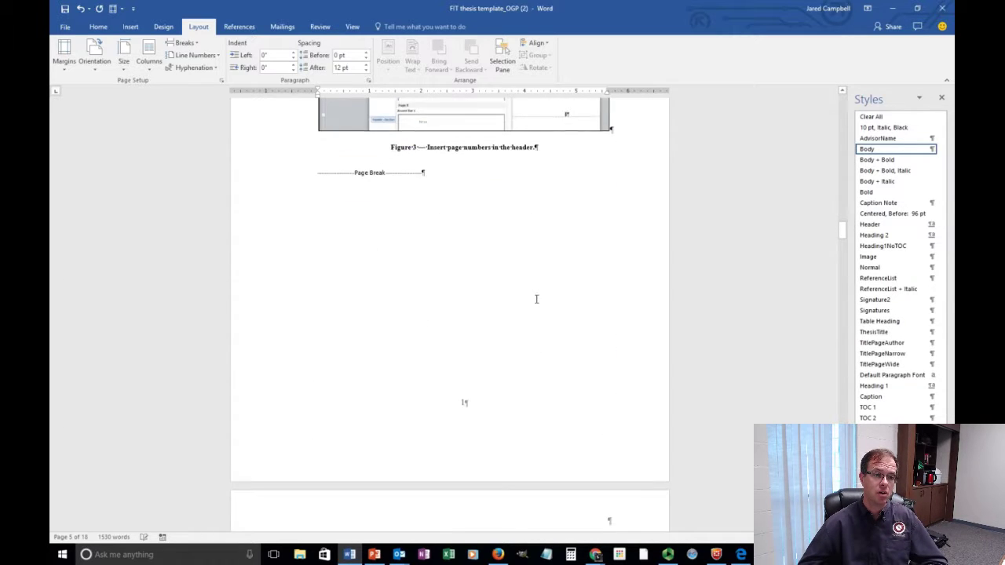
pyautogui.scroll(-1, 536, 300)
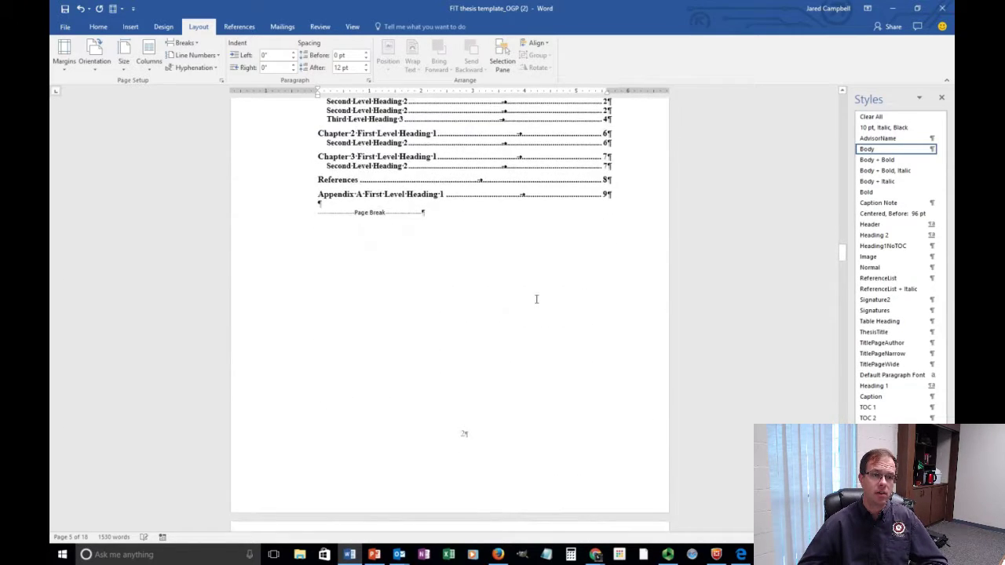
pyautogui.scroll(-1, 536, 299)
pyautogui.scroll(4, 536, 299)
pyautogui.click(535, 292)
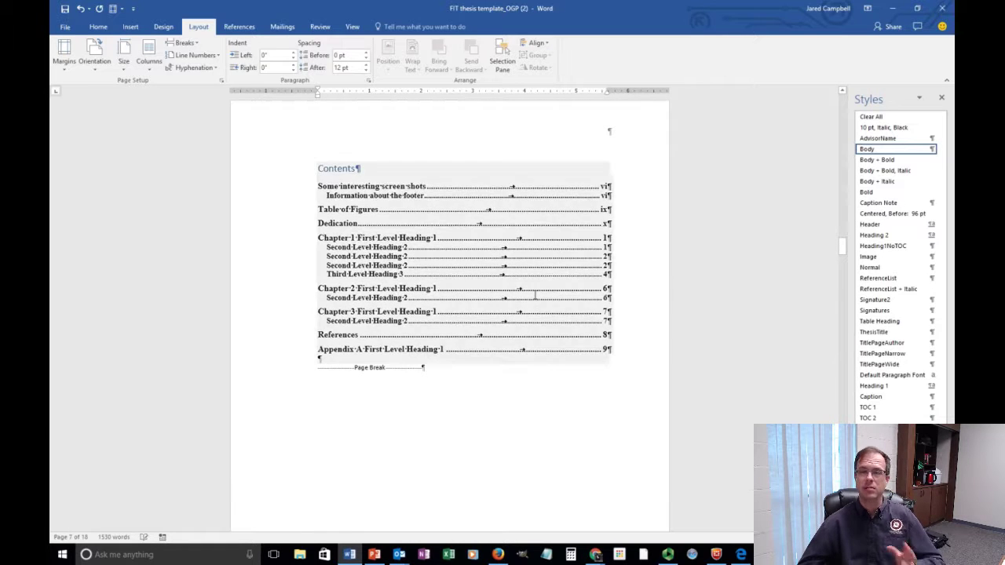
pyautogui.scroll(4, 530, 288)
pyautogui.scroll(-4, 529, 287)
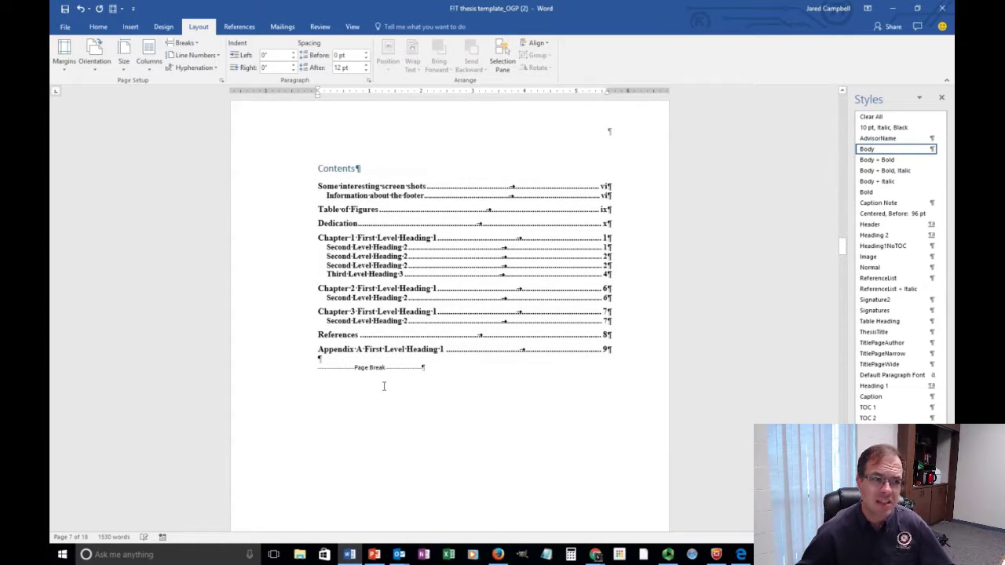
pyautogui.scroll(-2, 407, 383)
pyautogui.scroll(-8, 406, 383)
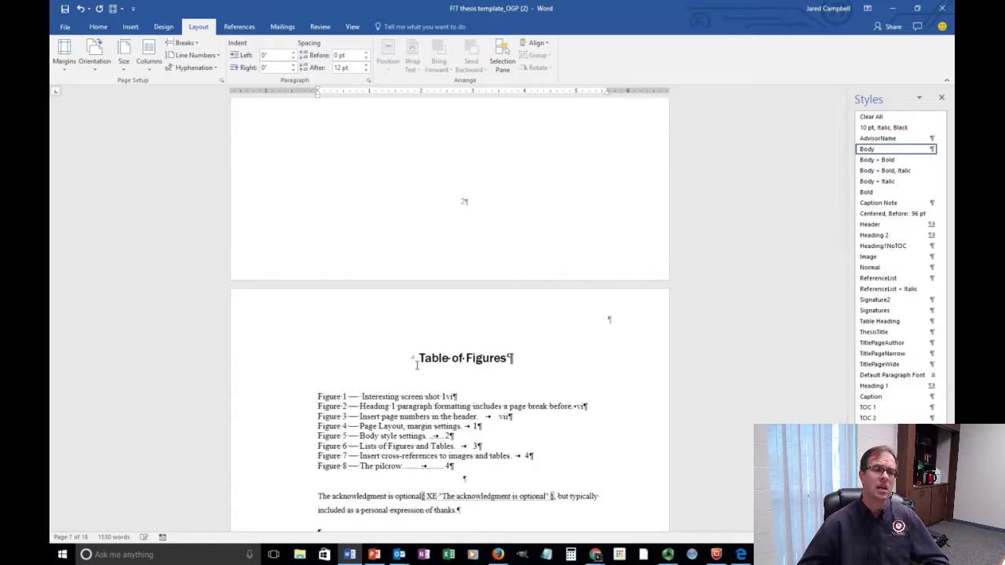
pyautogui.scroll(-7, 415, 364)
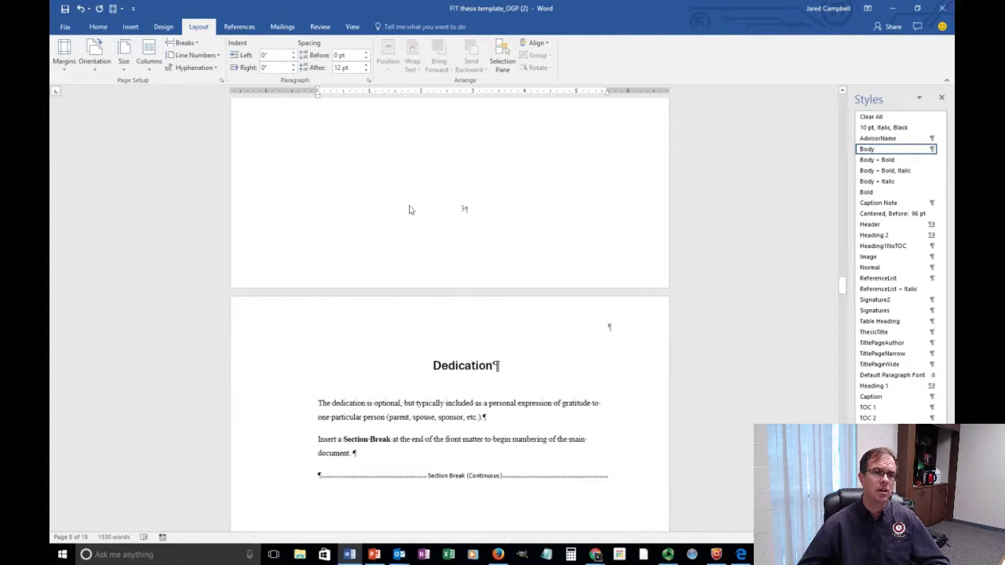
# - Insert a Next Page section break at the end of the acknowledgment paragraph and delete the leftover empty paragraphs above the Dedication heading
pyautogui.scroll(2, 424, 185)
pyautogui.scroll(5, 428, 197)
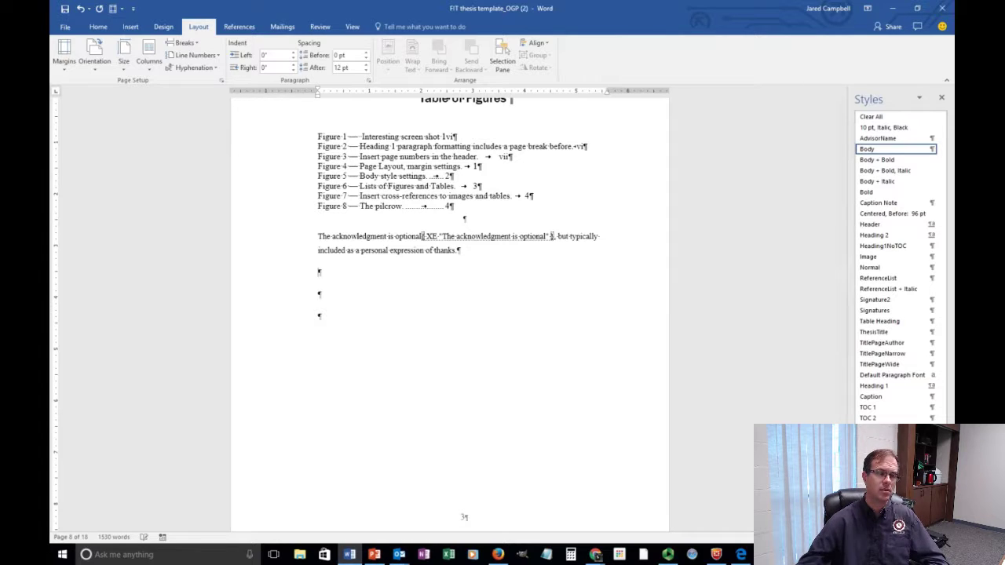
pyautogui.click(186, 43)
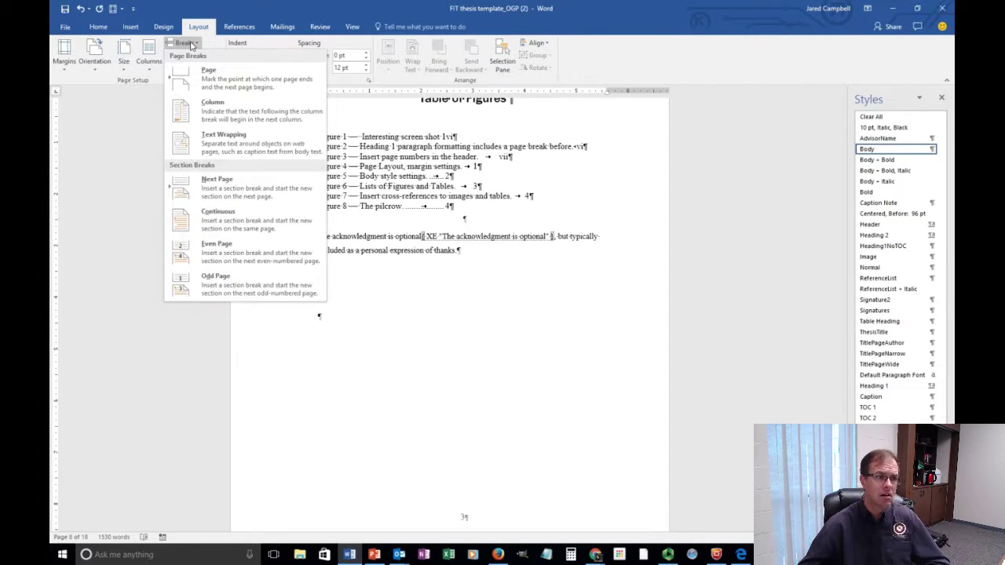
pyautogui.click(264, 193)
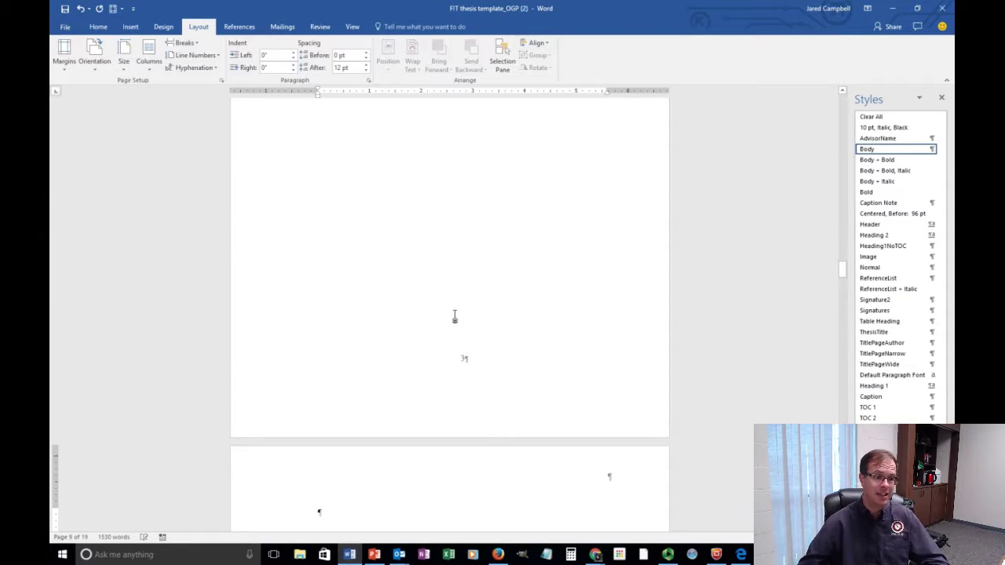
pyautogui.scroll(-3, 385, 384)
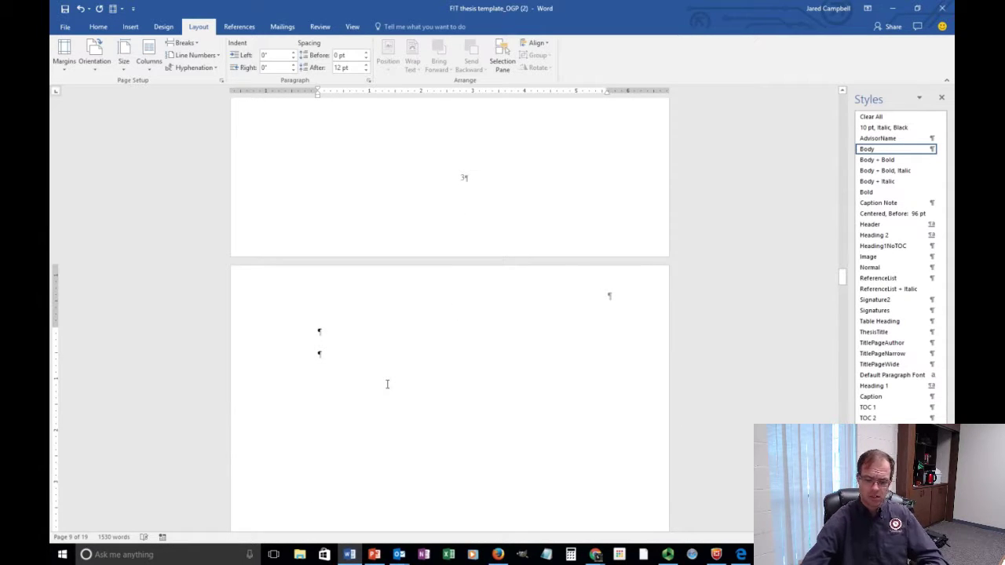
pyautogui.press('Delete')
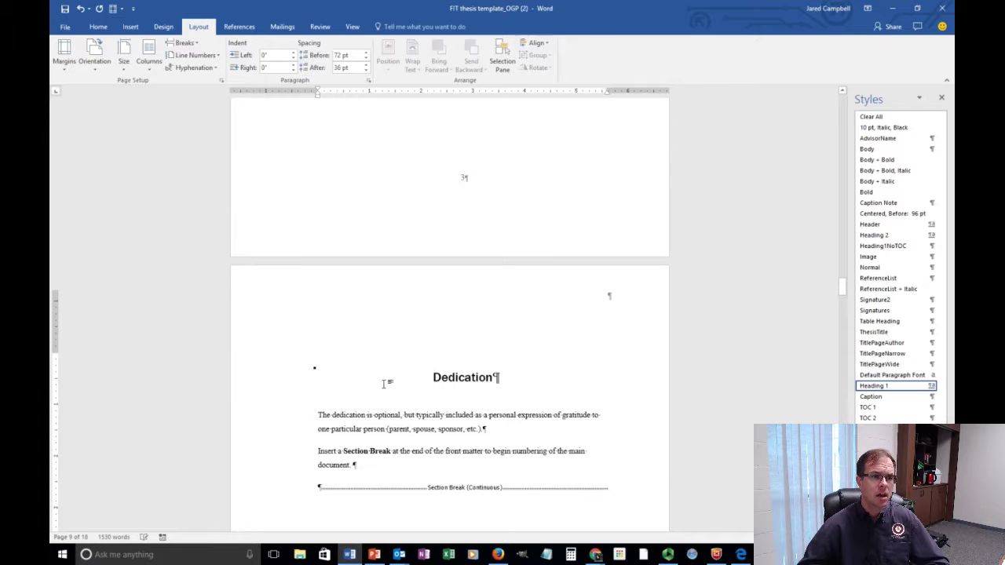
# - Examine the section breaks and page numbers on the pages between the Figure 3 image and the Dedication heading
pyautogui.scroll(6, 385, 384)
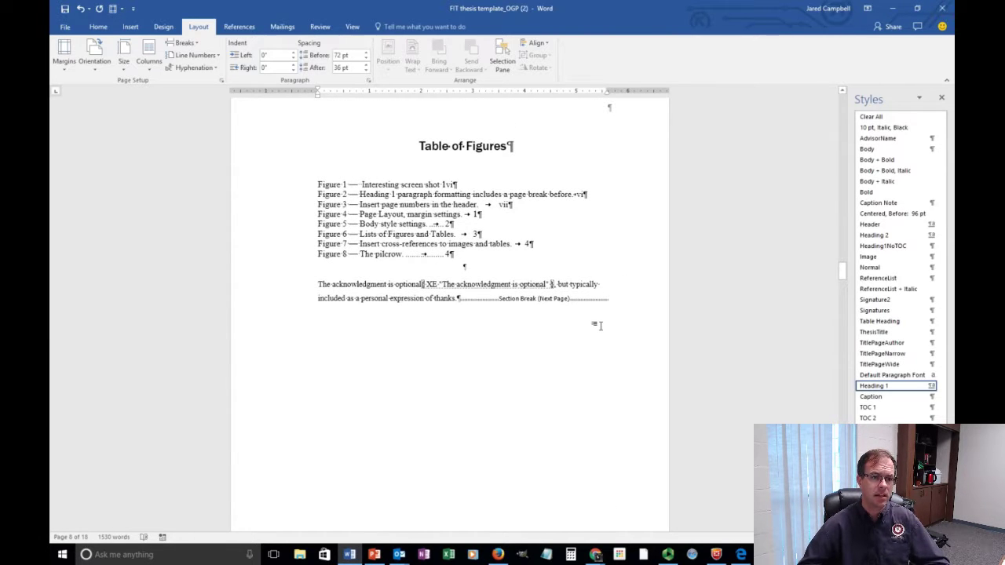
pyautogui.scroll(-6, 600, 326)
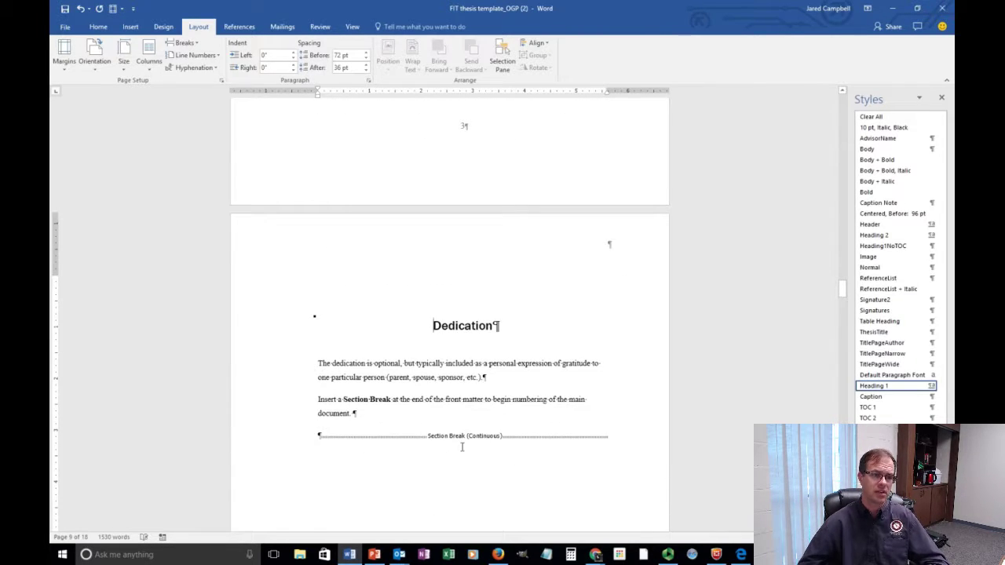
pyautogui.scroll(6, 463, 385)
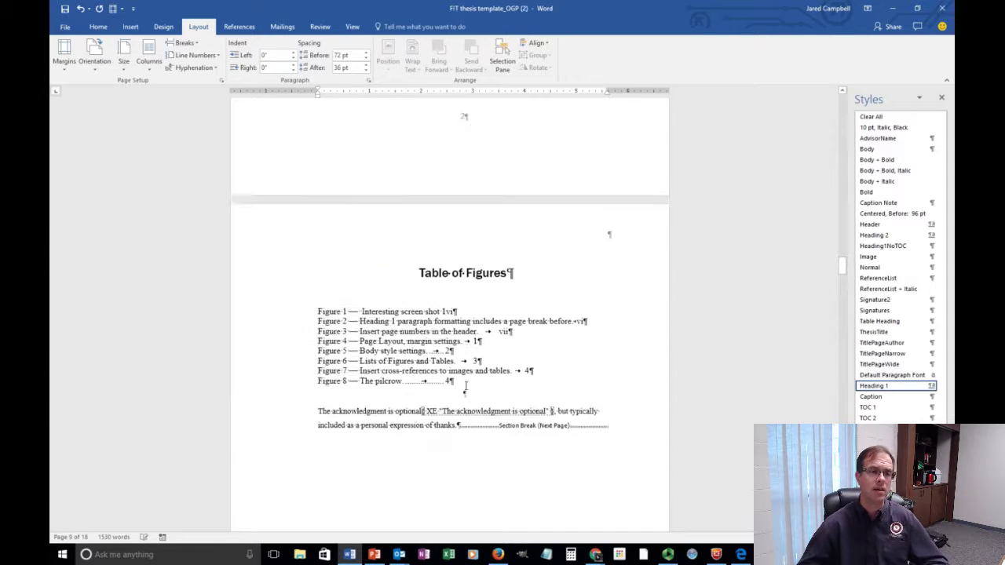
pyautogui.scroll(10, 464, 389)
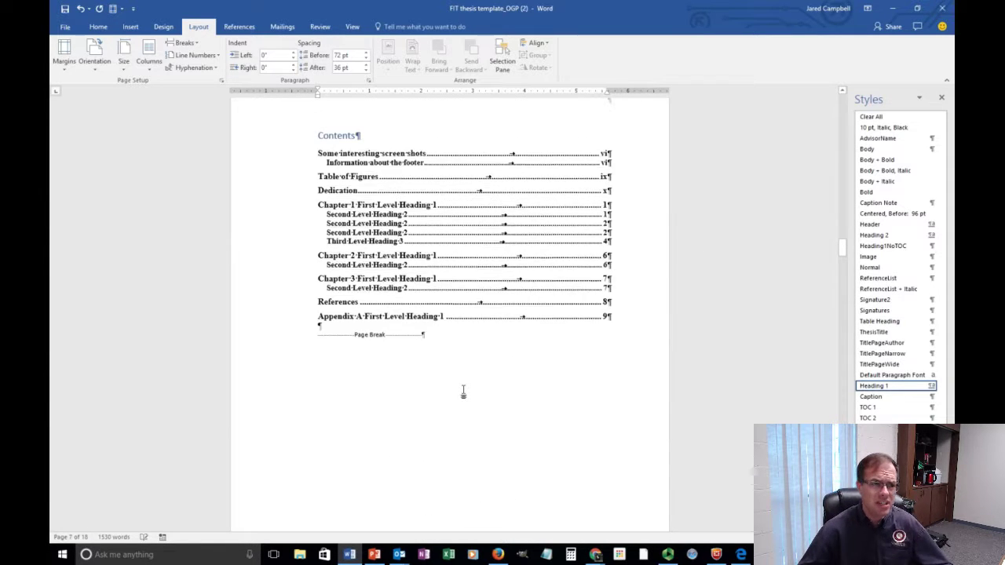
pyautogui.scroll(8, 463, 390)
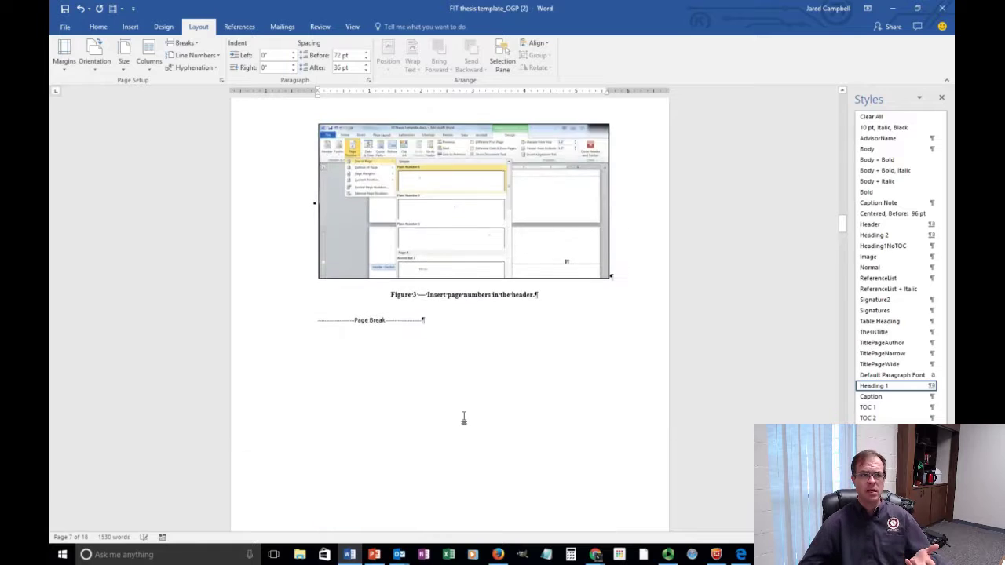
pyautogui.scroll(-9, 463, 418)
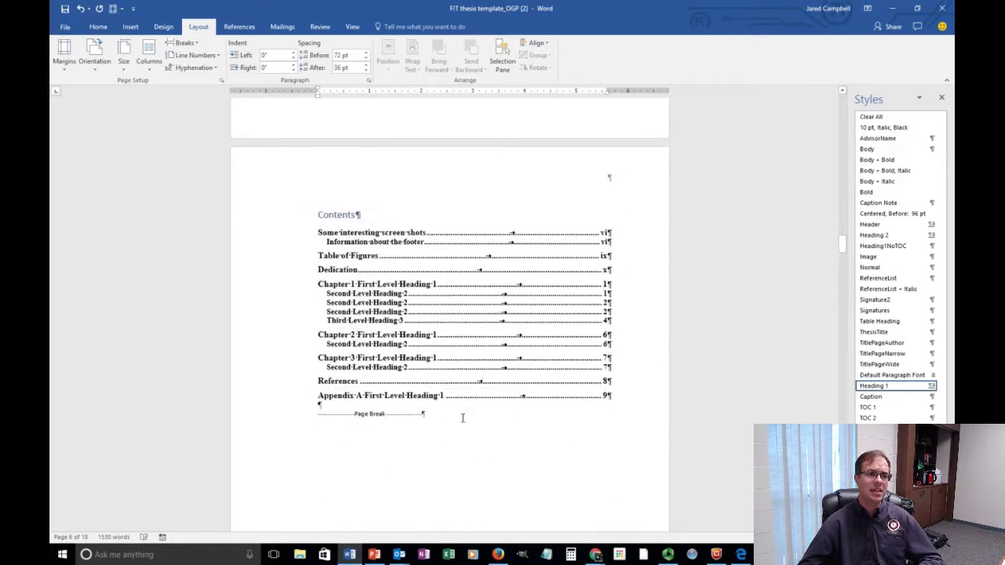
pyautogui.scroll(-8, 463, 420)
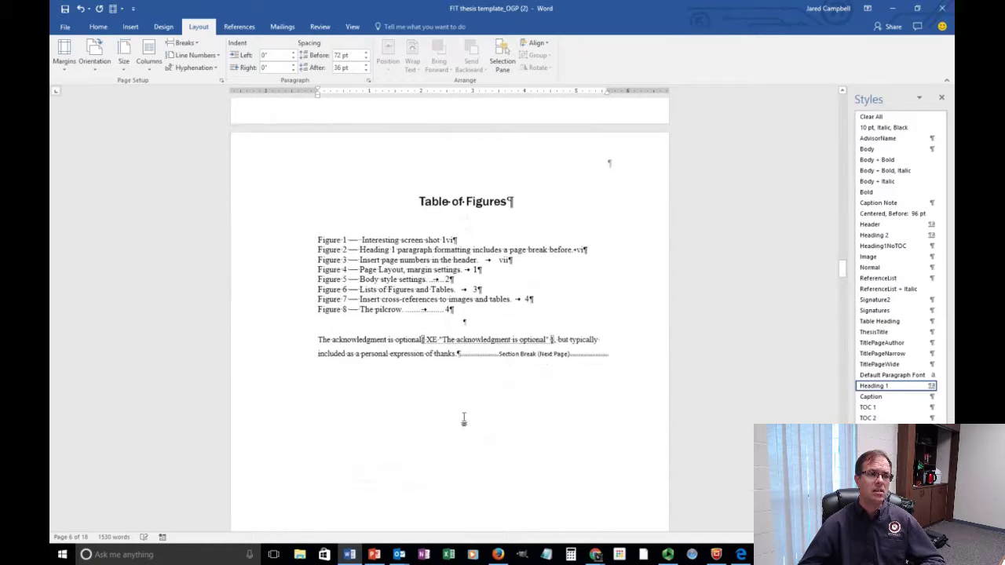
# - Set the page orientation of the Dedication section to Landscape
pyautogui.scroll(-8, 463, 420)
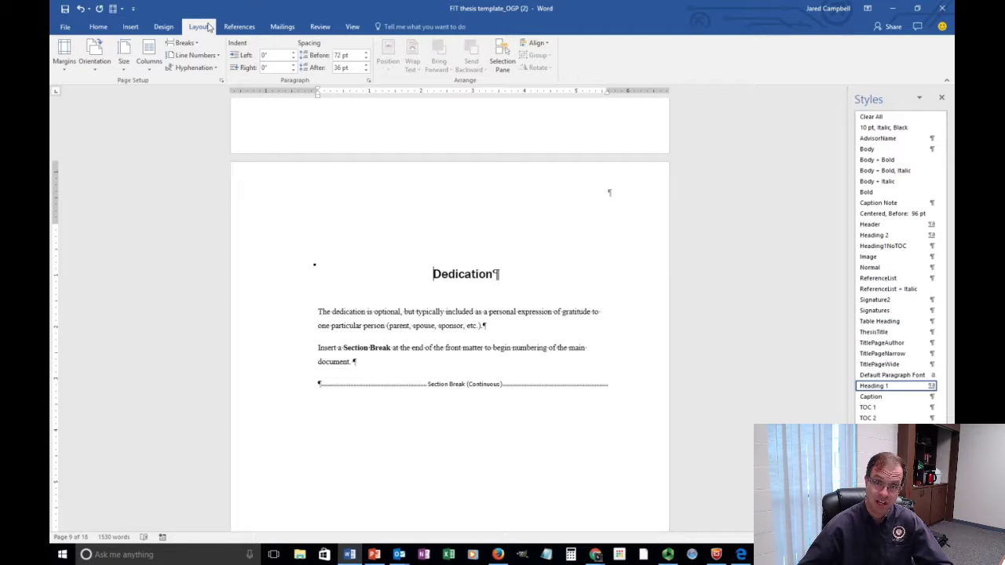
pyautogui.click(94, 53)
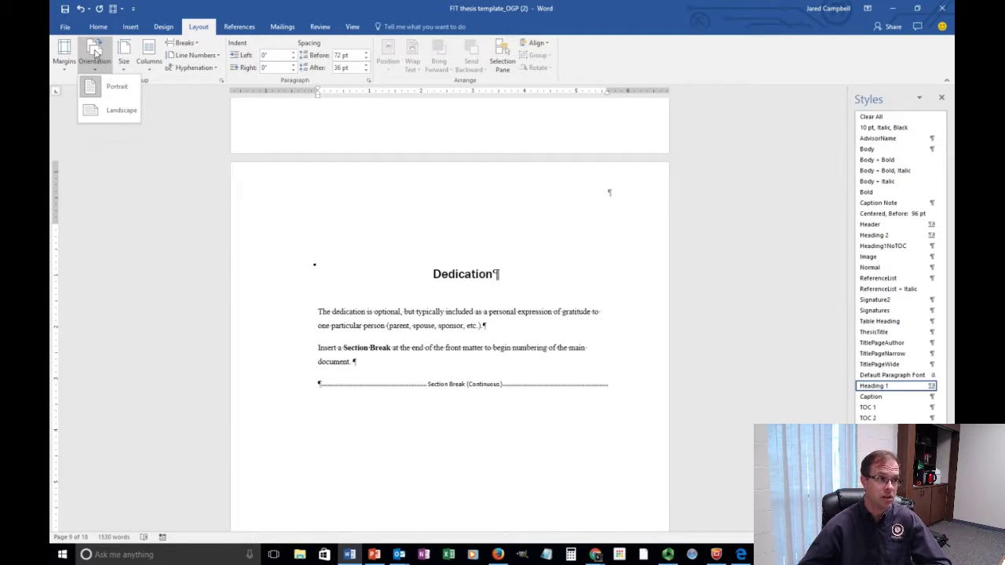
pyautogui.click(115, 111)
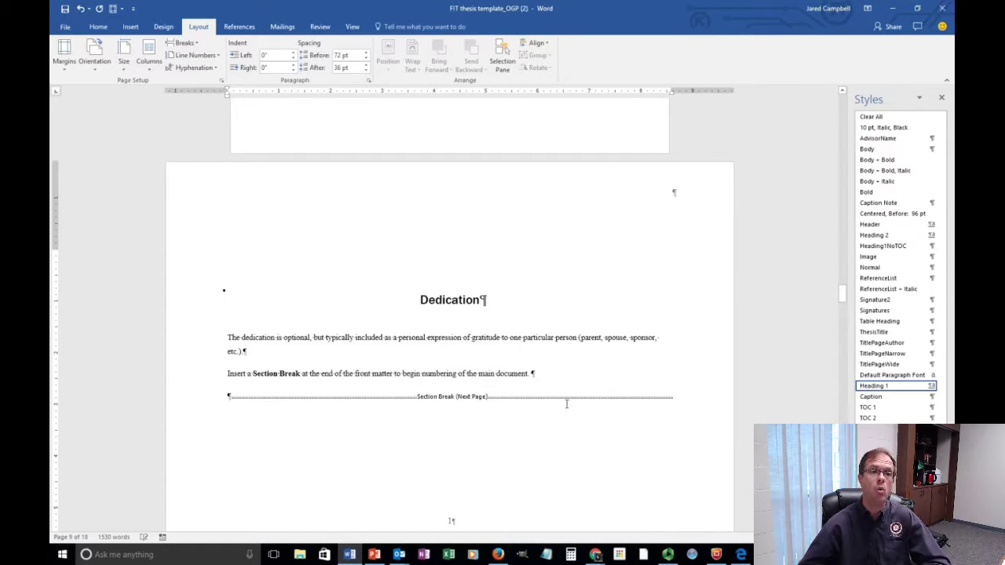
# - Compare the orientation of the Dedication page with the Table of Figures page before it and the Chapter 1 page after it
pyautogui.scroll(-5, 510, 293)
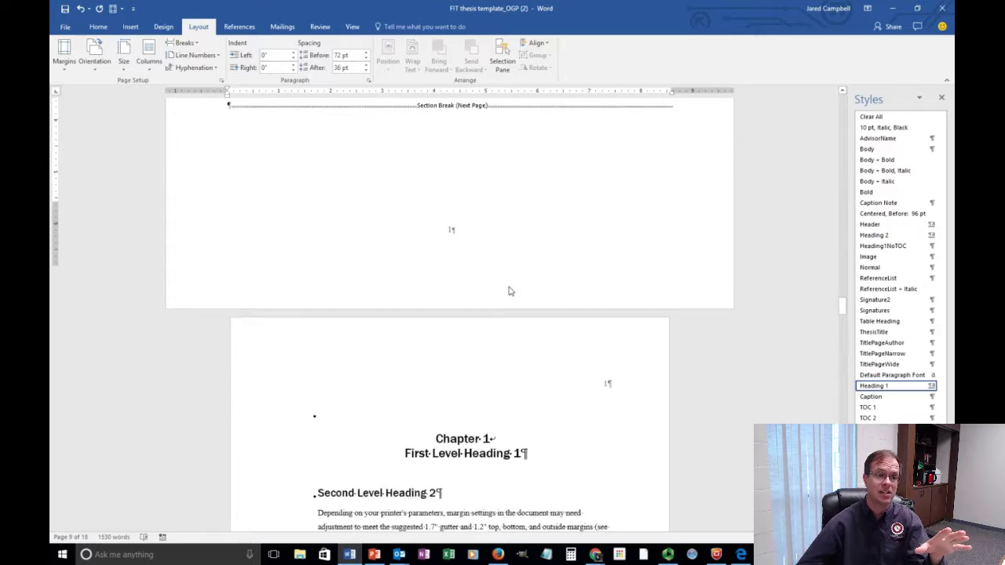
pyautogui.scroll(6, 514, 292)
pyautogui.scroll(4, 514, 294)
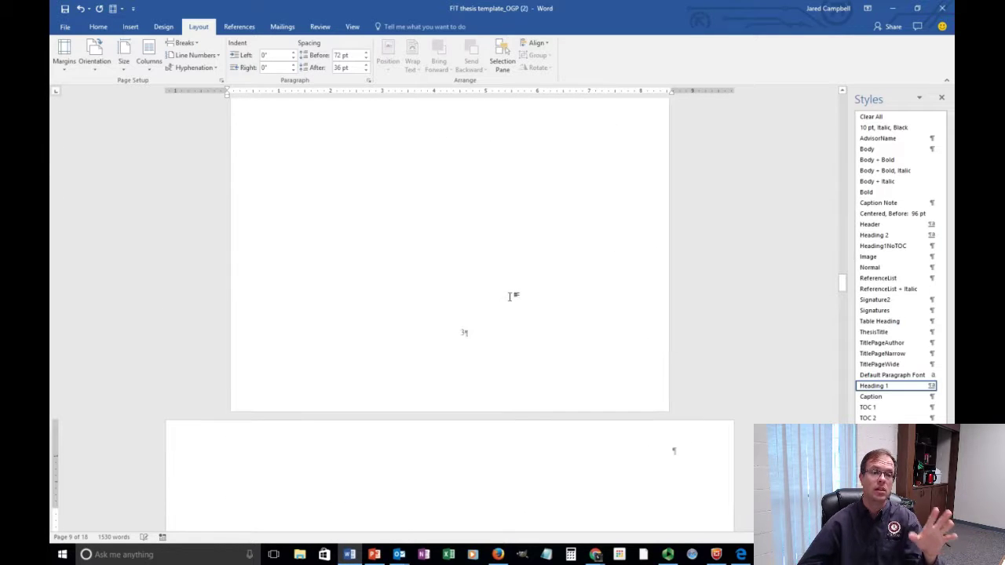
pyautogui.scroll(6, 508, 292)
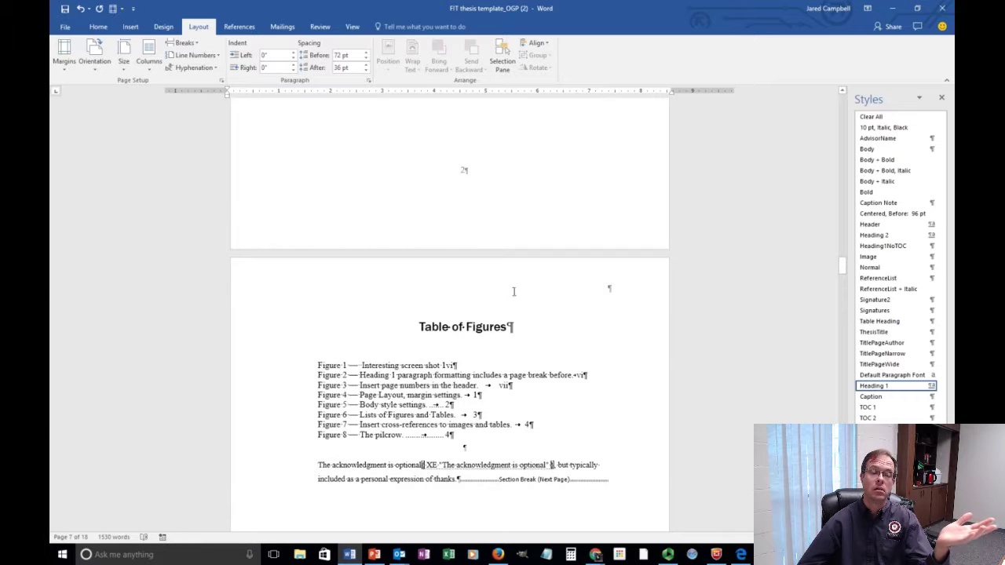
pyautogui.scroll(-3, 508, 291)
pyautogui.scroll(-4, 511, 290)
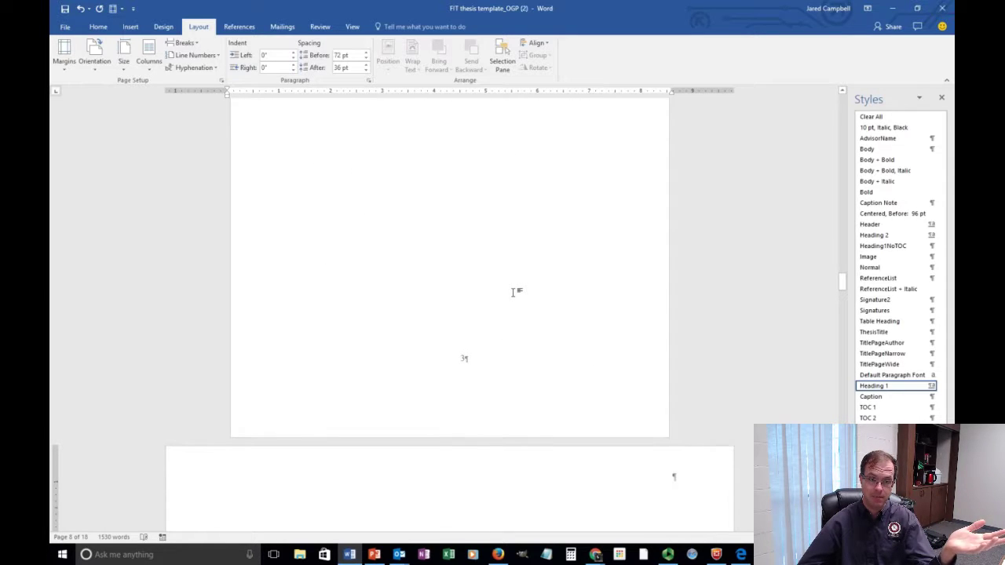
pyautogui.scroll(-1, 515, 294)
pyautogui.scroll(-9, 514, 294)
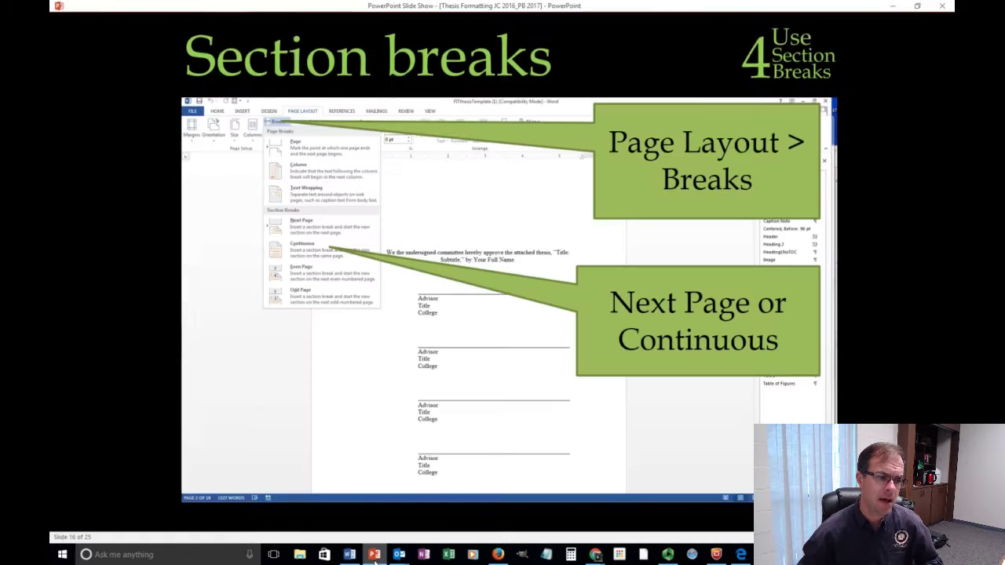
# - Switch to the PowerPoint slide show and advance to the slide on using section breaks to change a single page's orientation
pyautogui.click(374, 554)
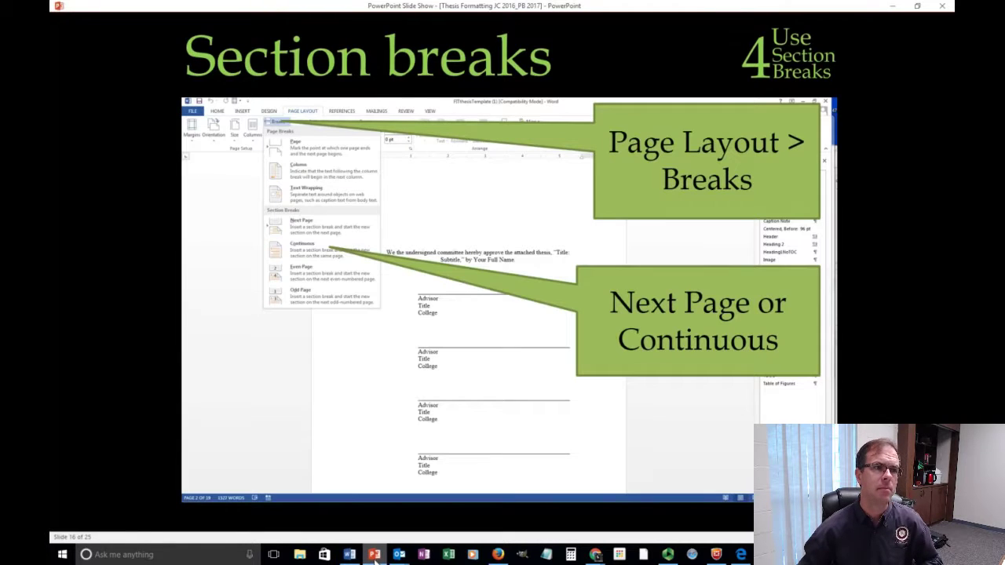
pyautogui.click(356, 408)
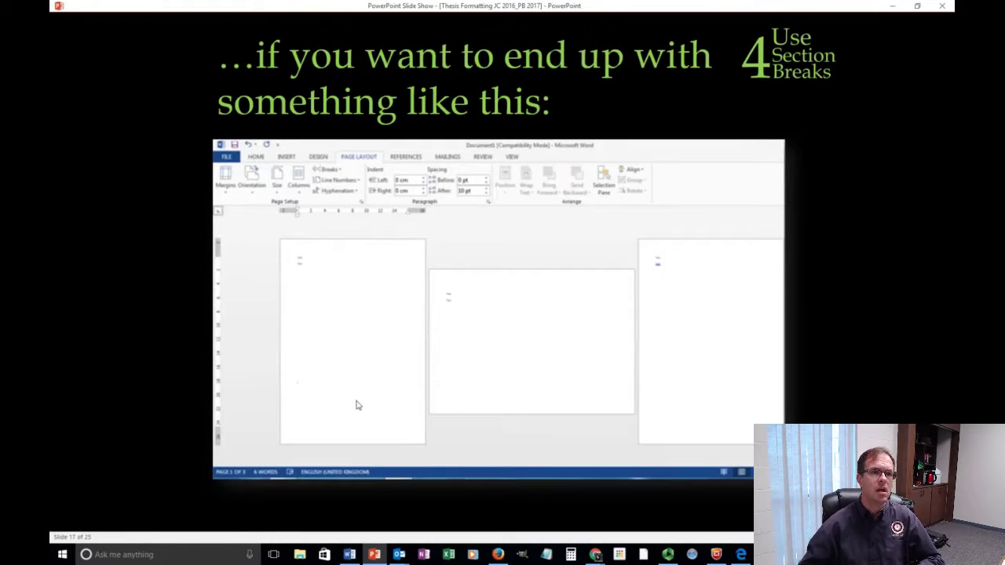
pyautogui.click(513, 370)
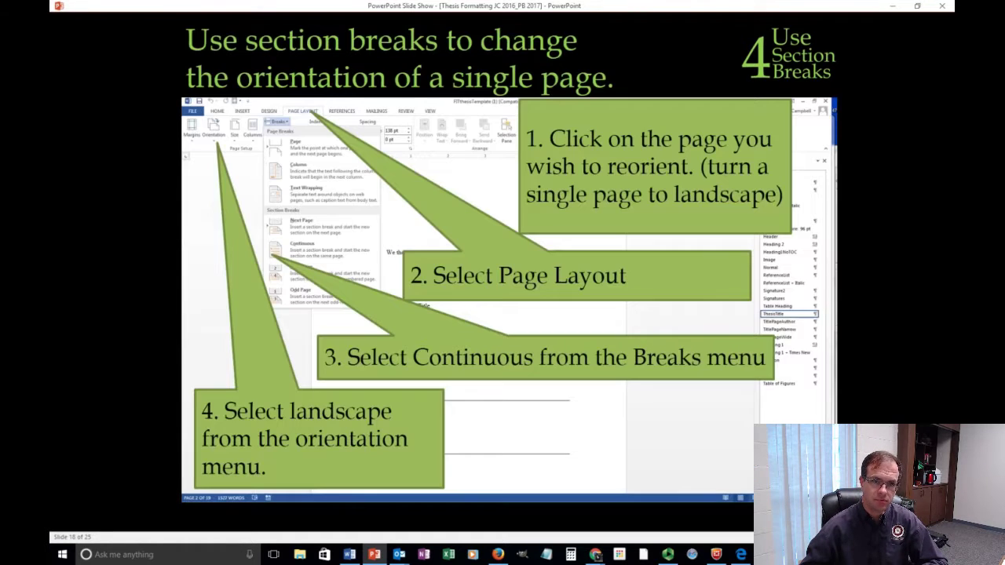